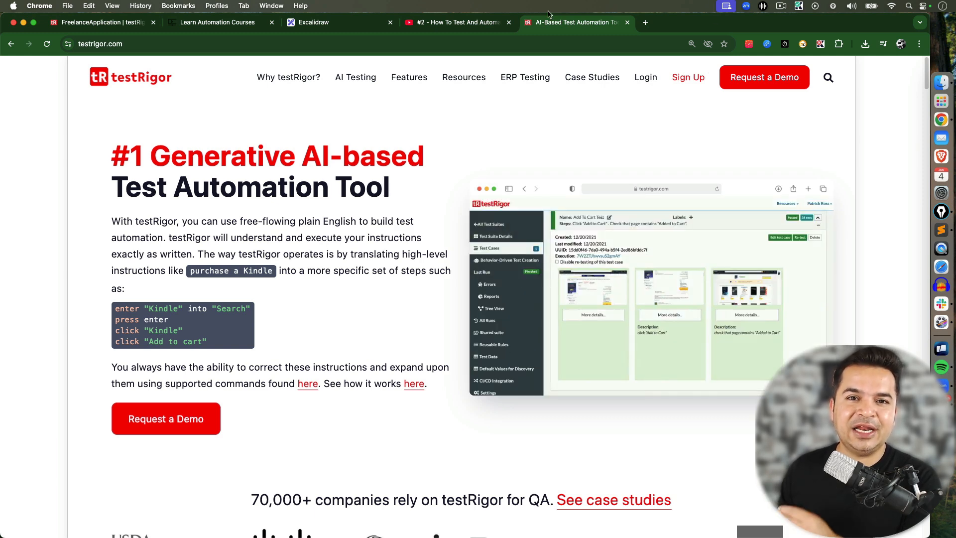
# Compare the earlier tutorial video with the plain-English example steps on the testRigor homepage
pyautogui.click(463, 22)
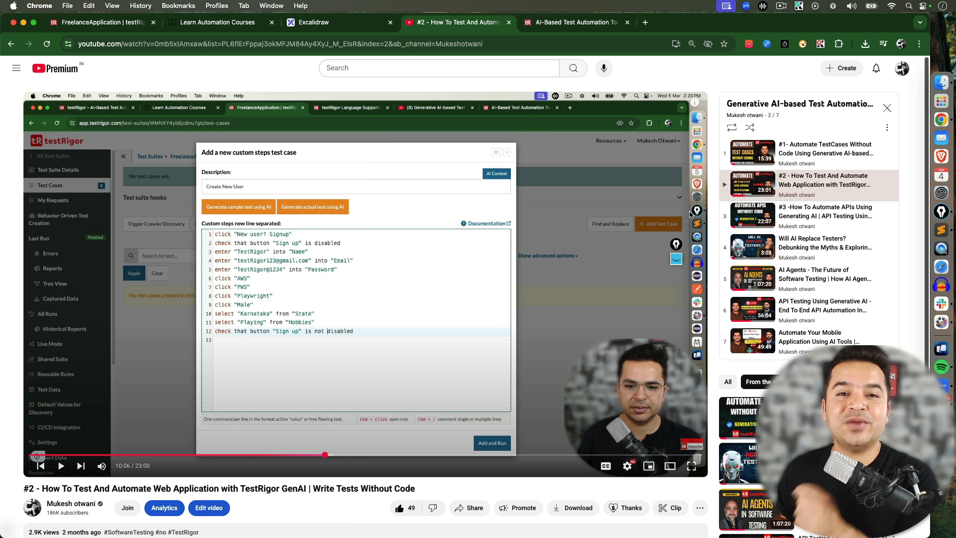
pyautogui.click(572, 22)
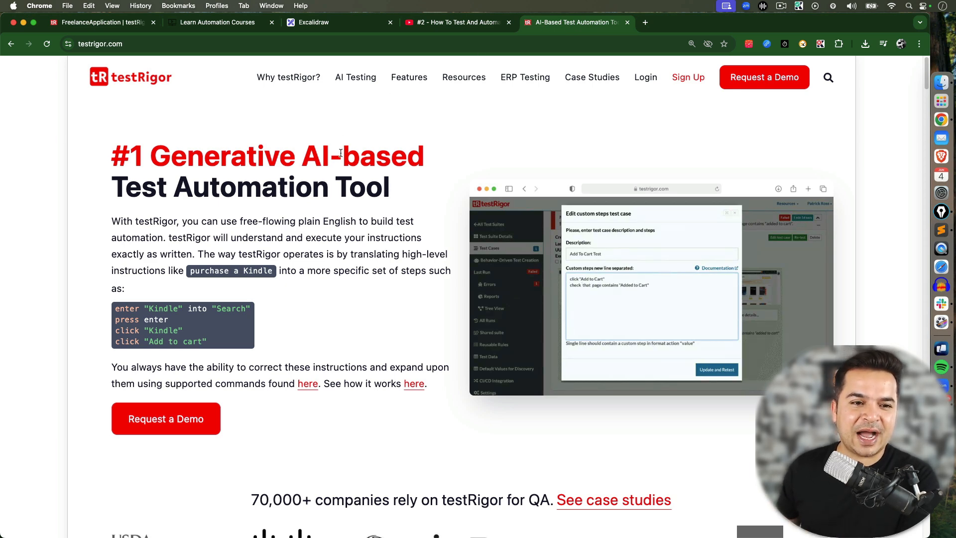
pyautogui.moveTo(192, 271); pyautogui.dragTo(271, 273)
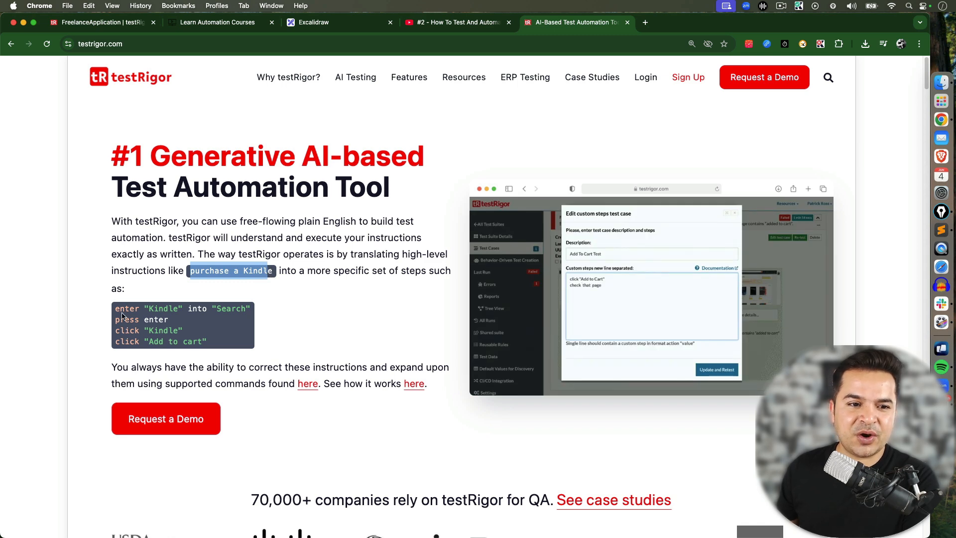
pyautogui.moveTo(116, 309); pyautogui.dragTo(210, 342)
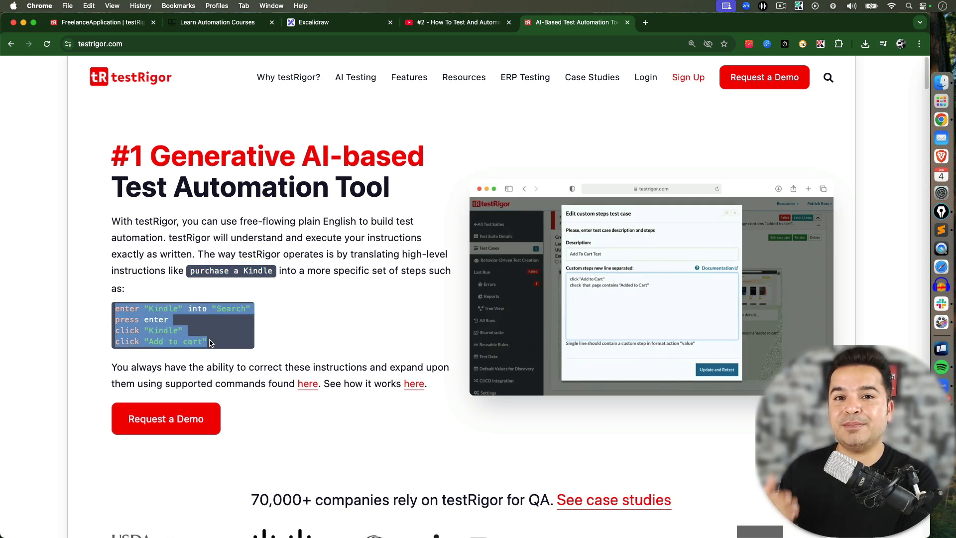
pyautogui.click(324, 326)
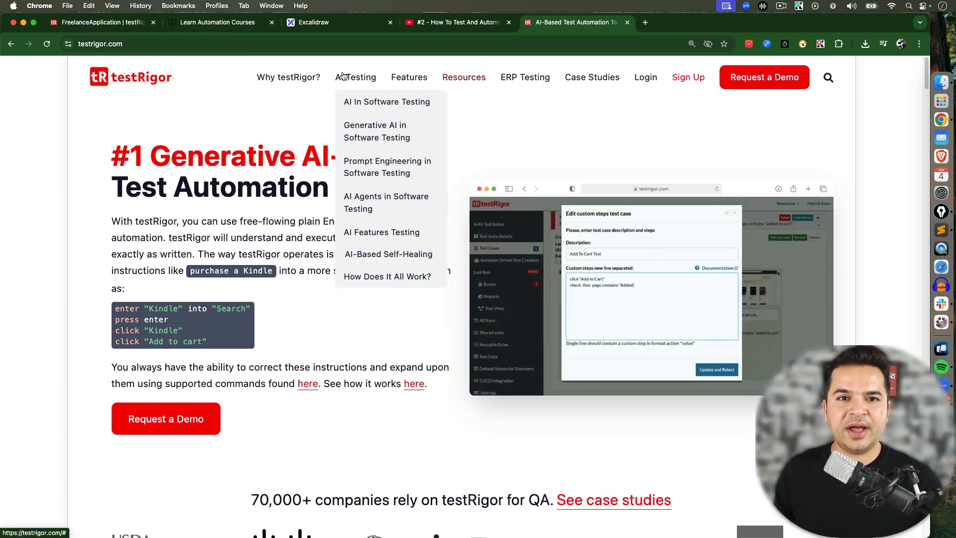
# Open the FreelanceApplication test suite from the list of test suites
pyautogui.click(133, 22)
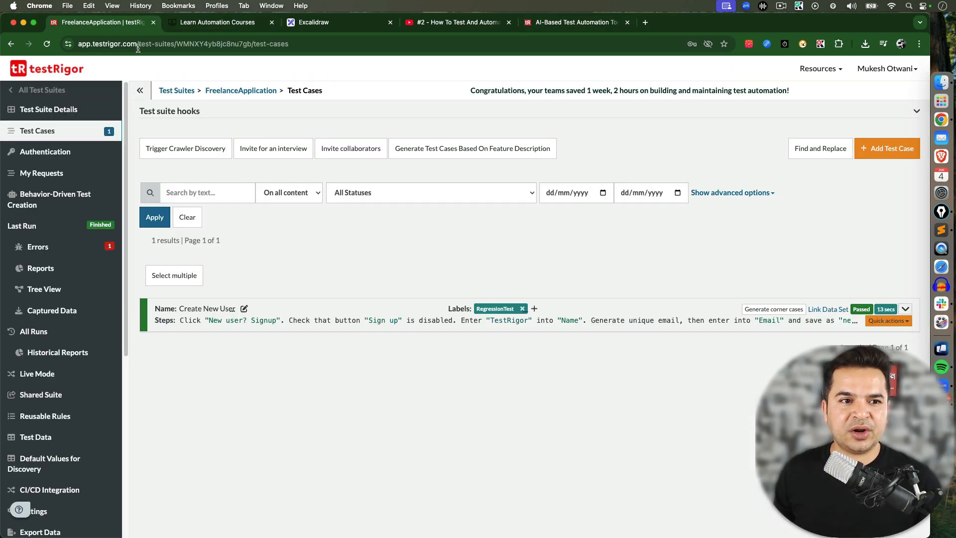
pyautogui.click(59, 110)
pyautogui.click(178, 89)
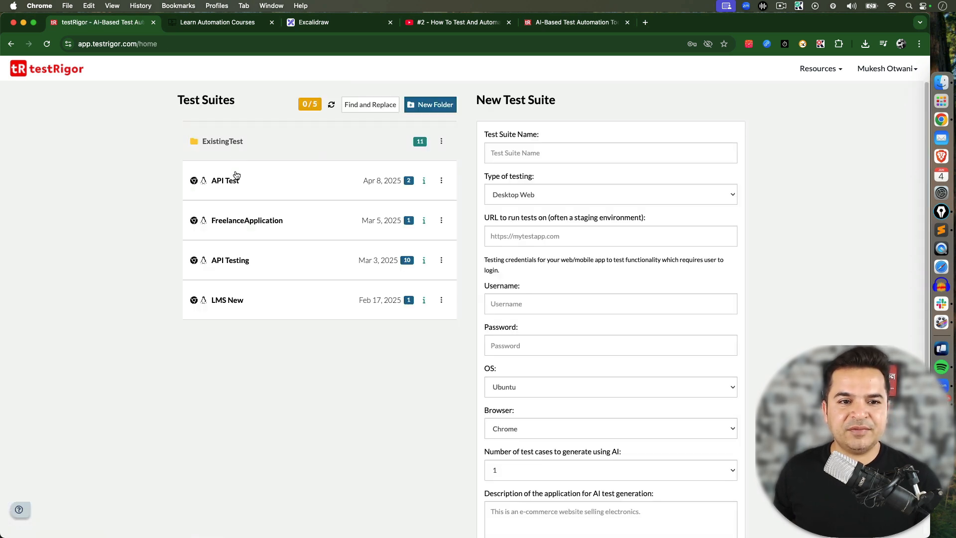
pyautogui.click(252, 221)
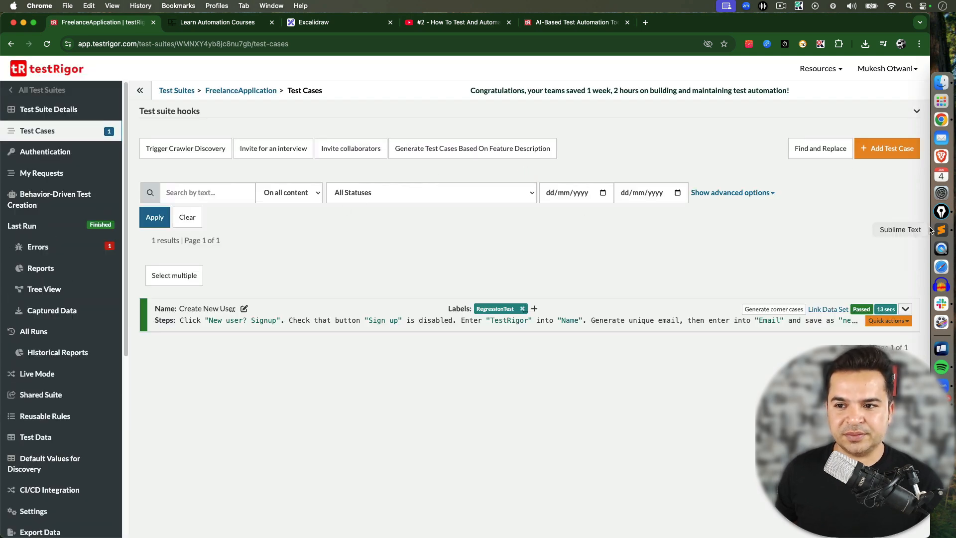
# Expand the Create New User test case and open its steps in quick edit
pyautogui.click(904, 308)
pyautogui.scroll(-2, 920, 335)
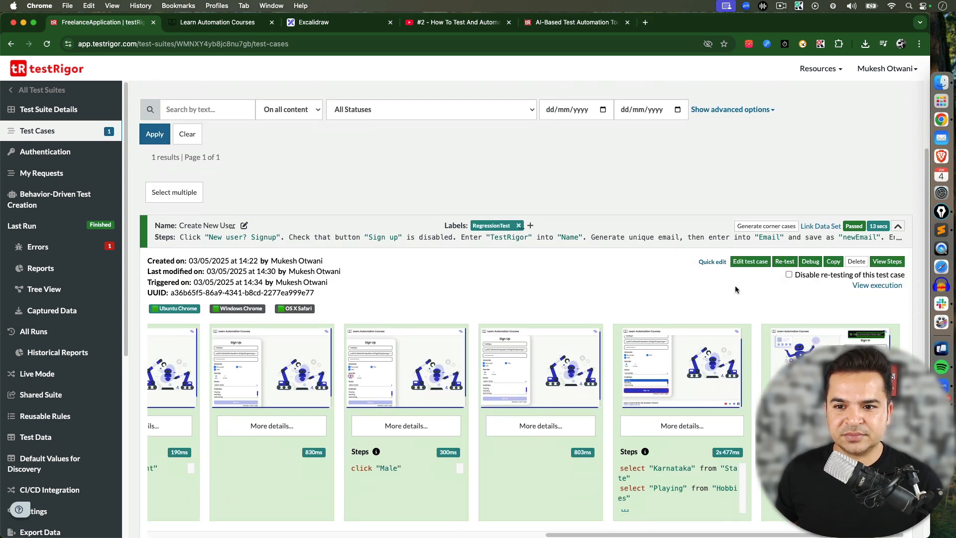
pyautogui.click(712, 262)
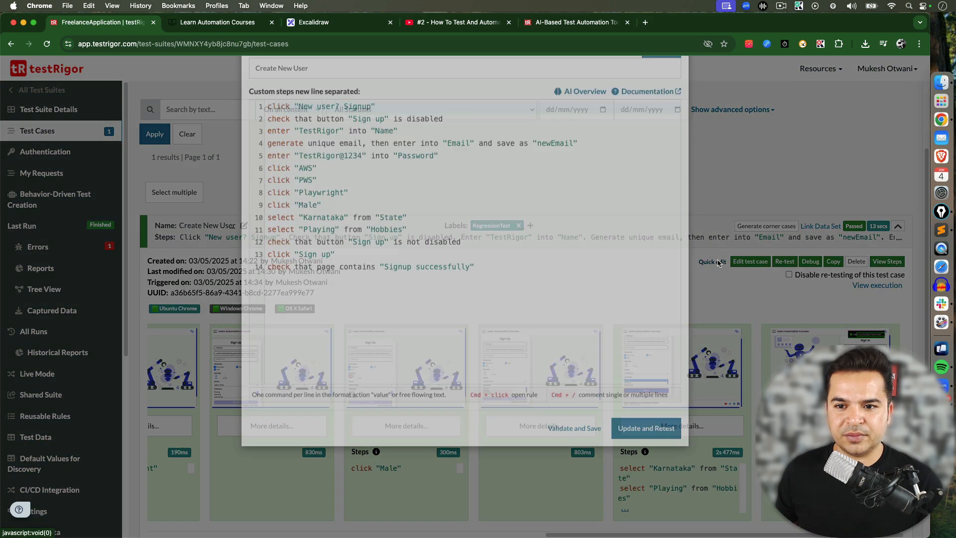
pyautogui.moveTo(446, 308); pyautogui.dragTo(260, 167)
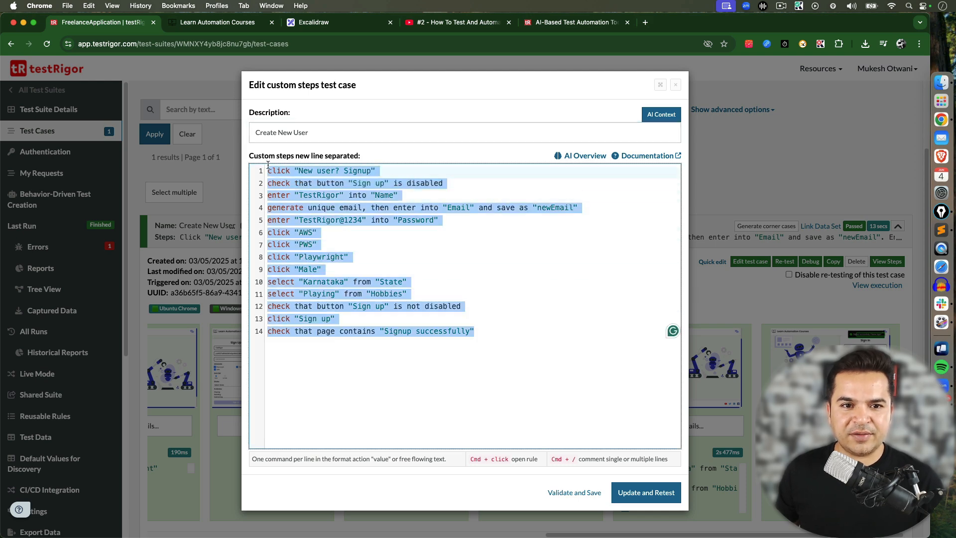
pyautogui.click(433, 290)
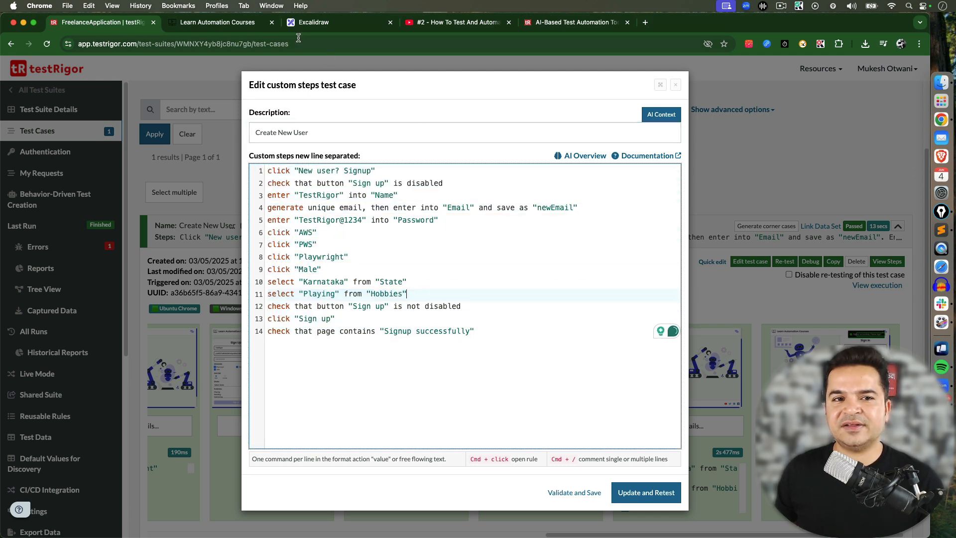
# Open the Learn Automation Courses site's login page and follow the new-user signup link to the Sign Up form
pyautogui.click(234, 22)
pyautogui.click(205, 79)
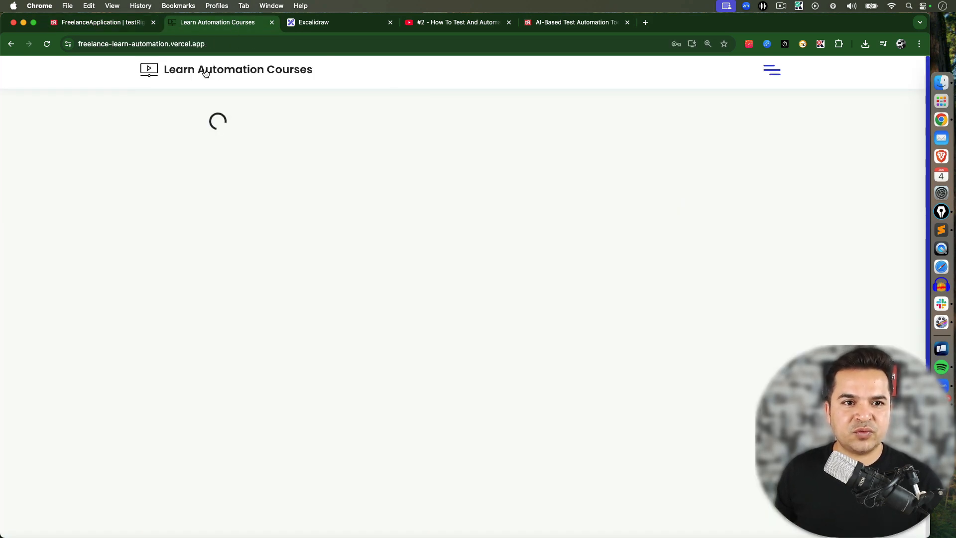
pyautogui.click(772, 70)
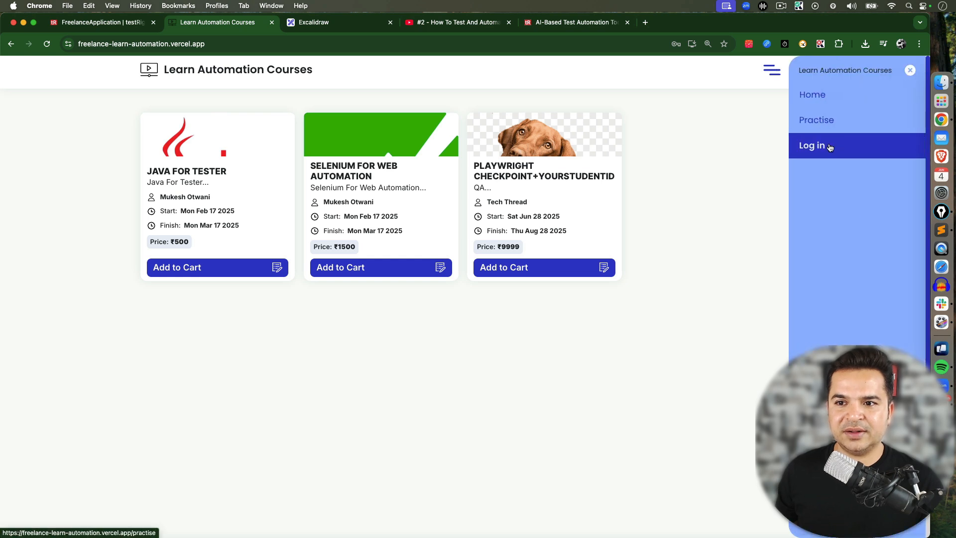
pyautogui.click(835, 145)
pyautogui.click(218, 44)
pyautogui.moveTo(219, 42); pyautogui.dragTo(21, 38)
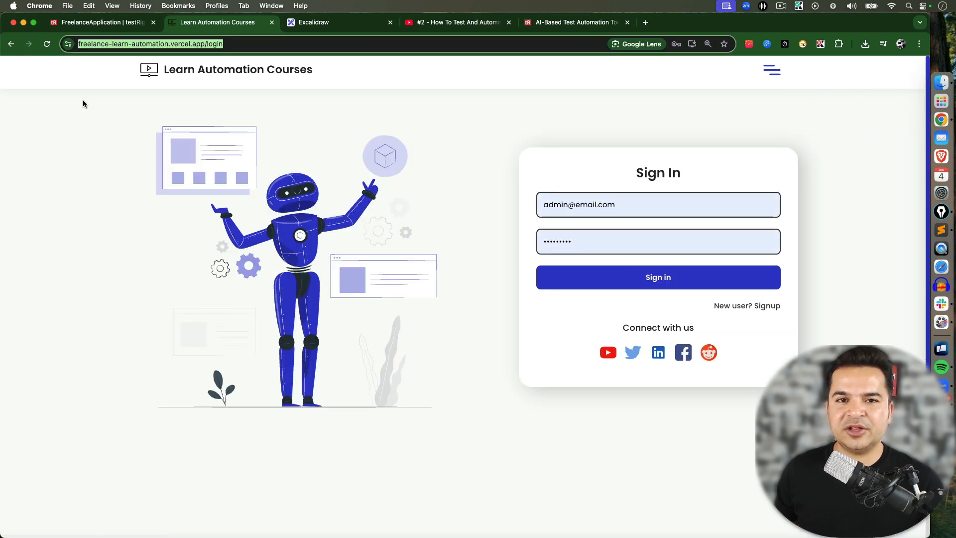
pyautogui.click(740, 308)
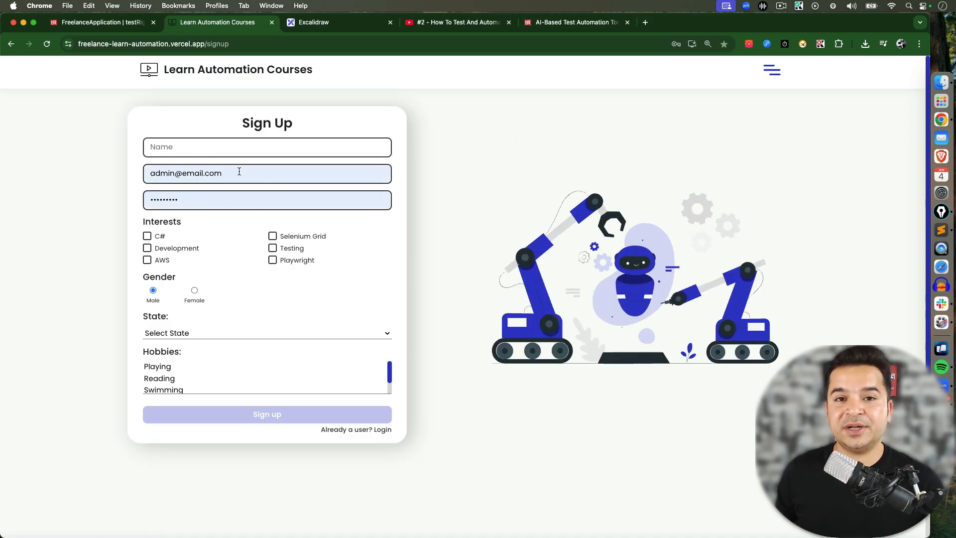
# Review the Create New User test case's custom steps line by line in the edit dialog
pyautogui.click(119, 22)
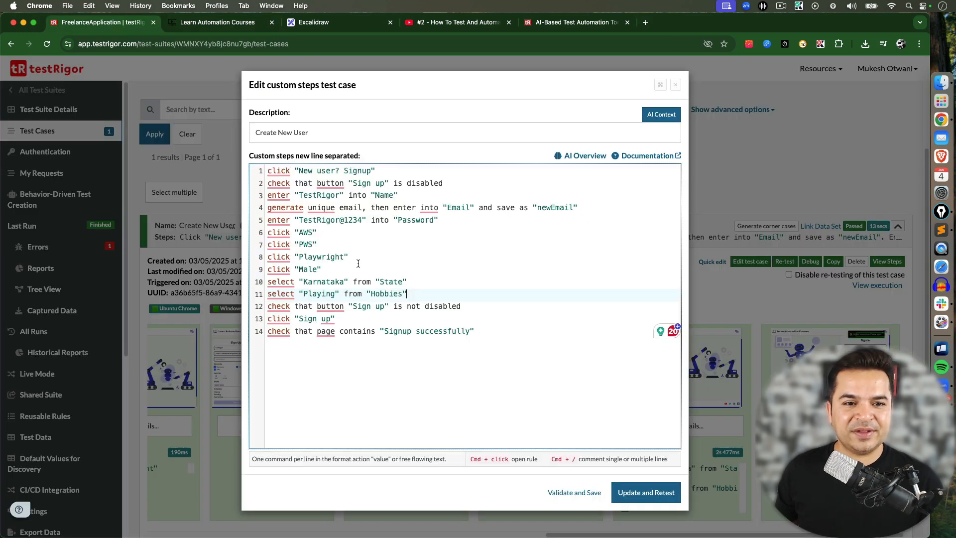
pyautogui.moveTo(518, 330); pyautogui.dragTo(266, 180)
pyautogui.click(343, 232)
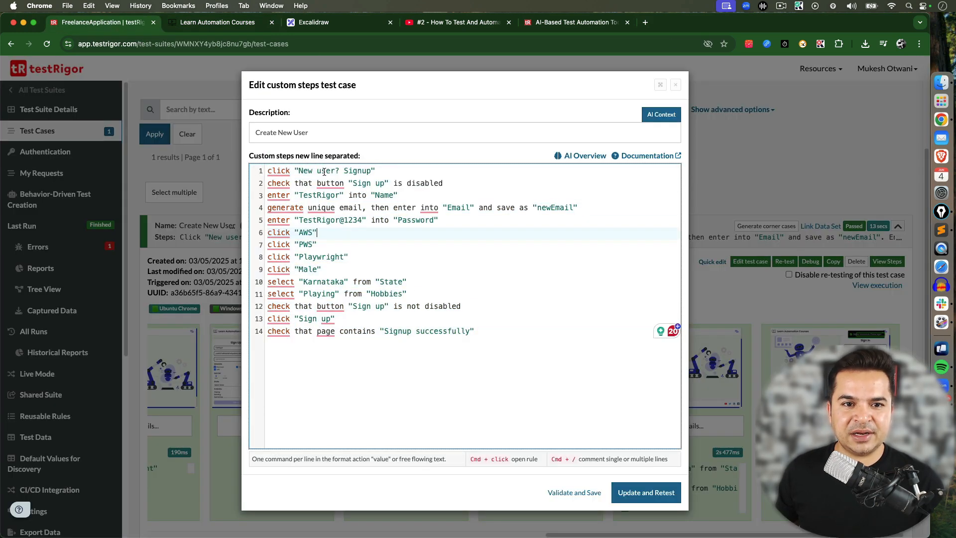
pyautogui.moveTo(445, 183); pyautogui.dragTo(253, 189)
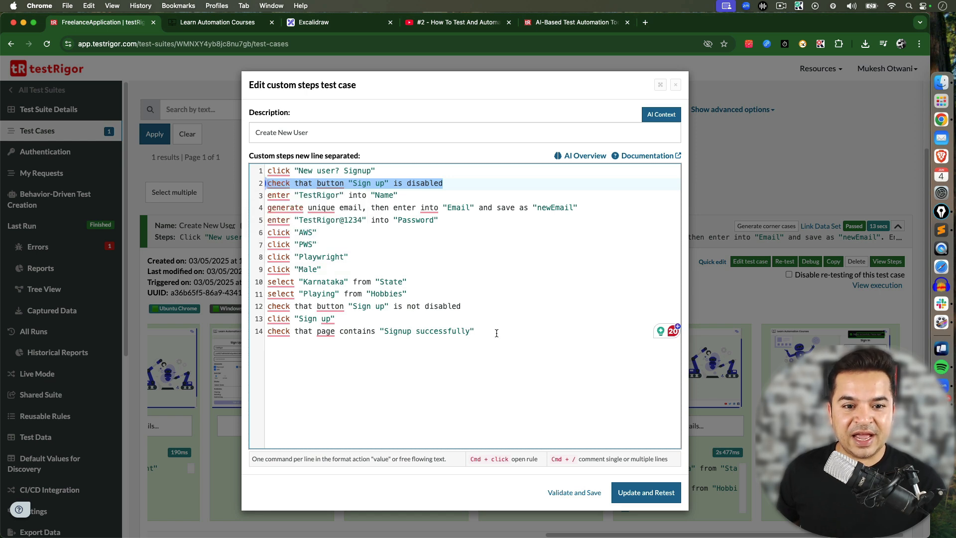
pyautogui.moveTo(496, 333); pyautogui.dragTo(262, 331)
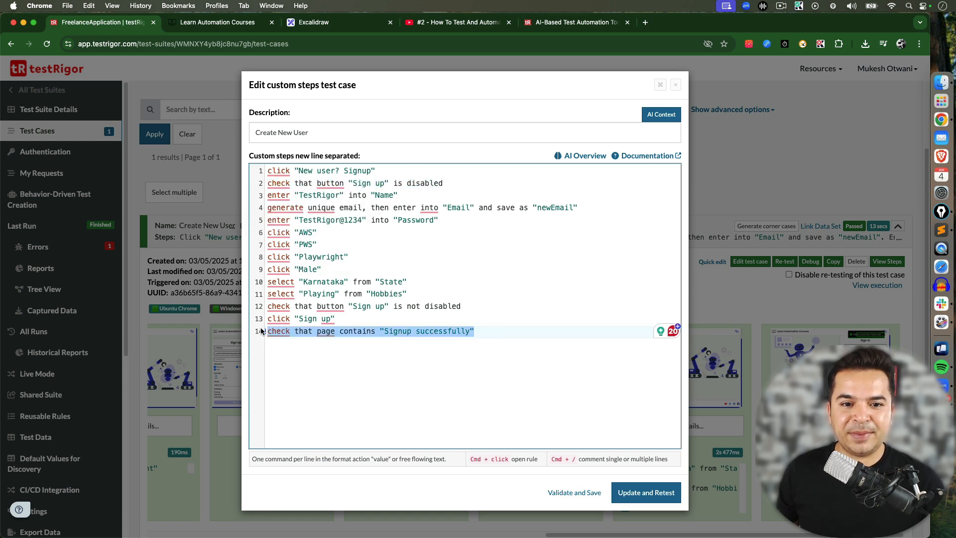
pyautogui.click(495, 334)
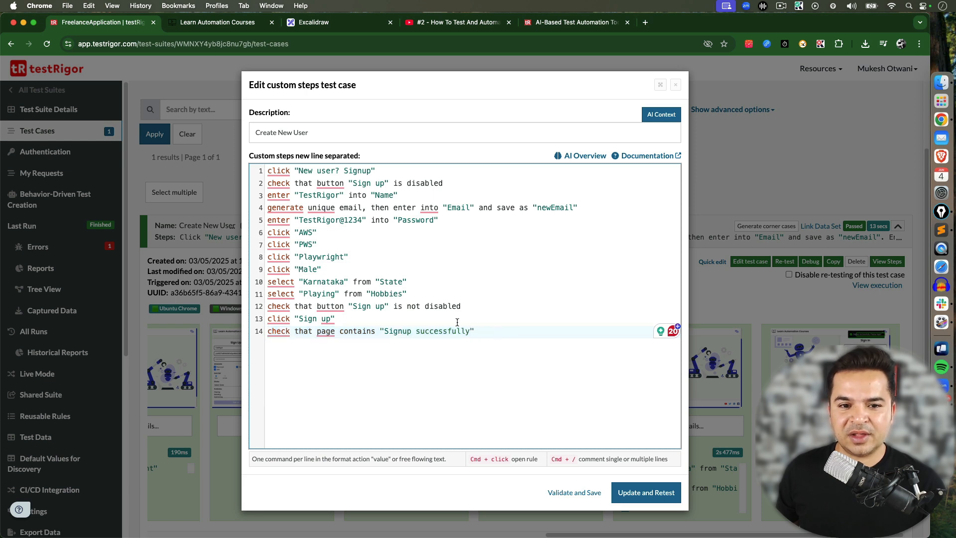
pyautogui.moveTo(476, 309); pyautogui.dragTo(248, 307)
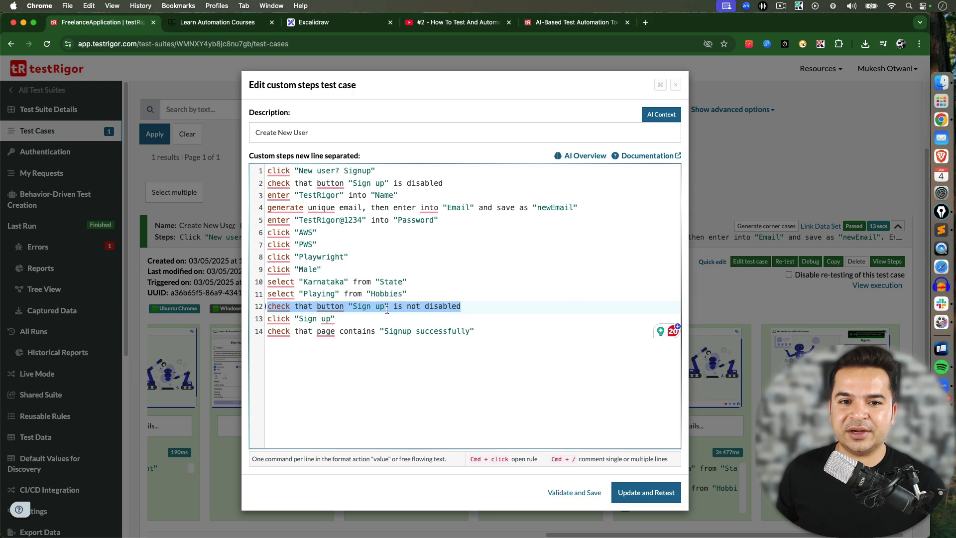
pyautogui.click(414, 305)
pyautogui.click(446, 25)
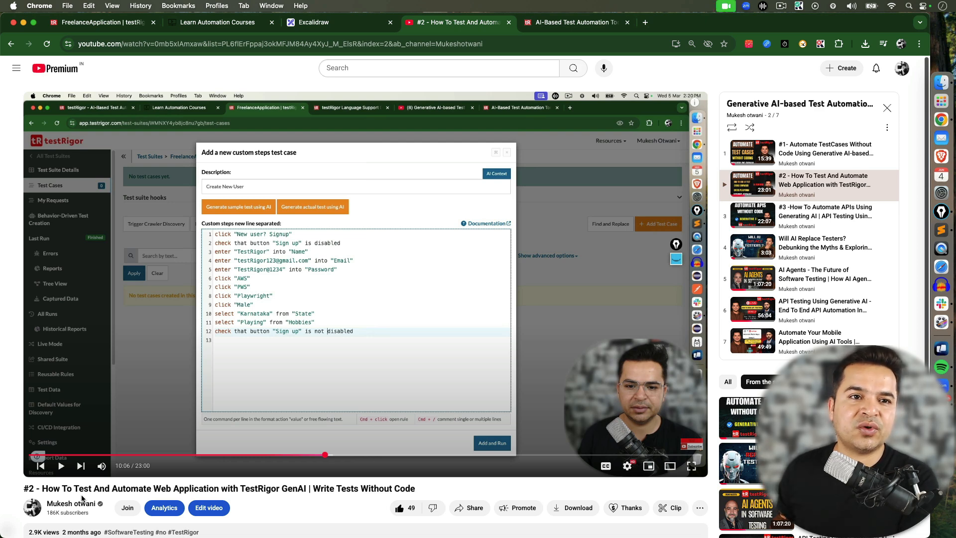
pyautogui.click(109, 27)
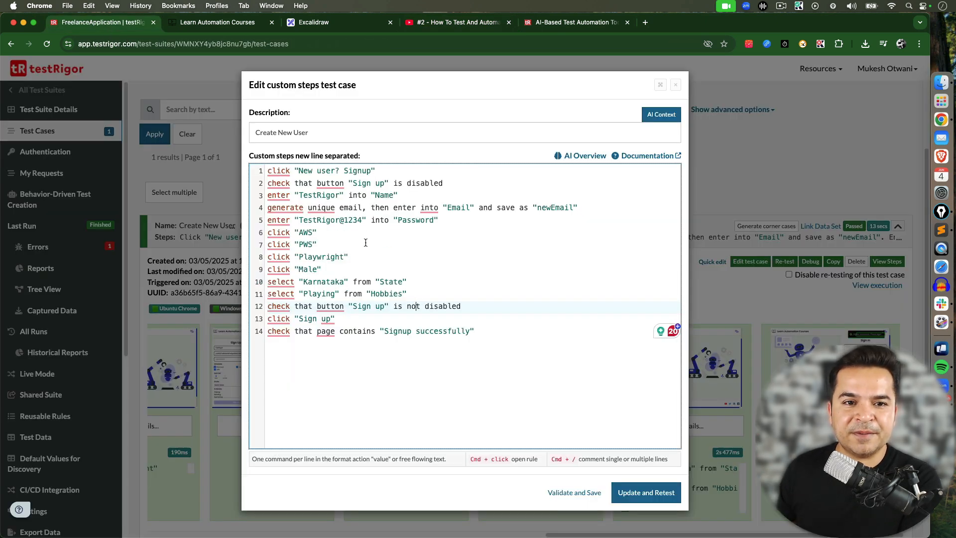
pyautogui.moveTo(509, 366); pyautogui.dragTo(267, 158)
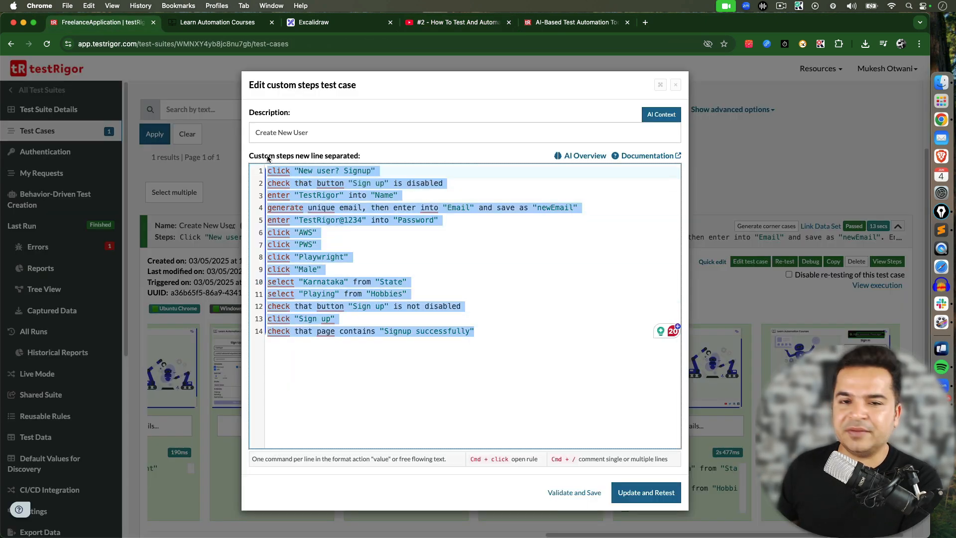
pyautogui.click(450, 394)
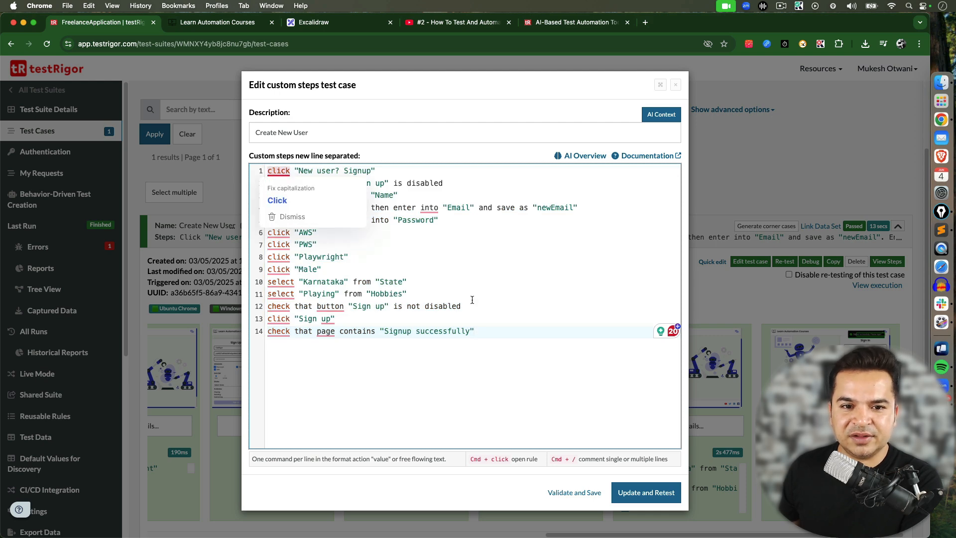
pyautogui.moveTo(516, 348); pyautogui.dragTo(257, 168)
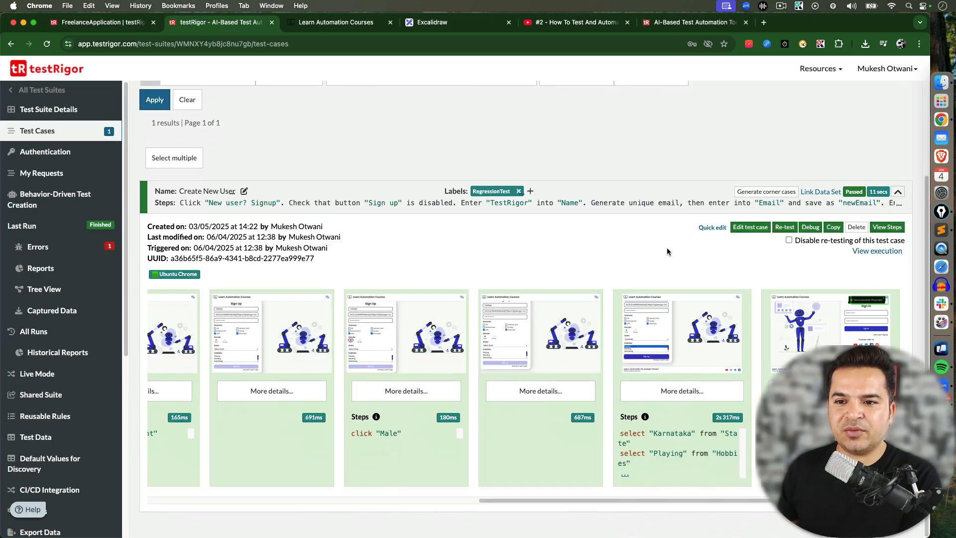
# Re-test the Create New User test case
pyautogui.hscroll(-8, 559, 500)
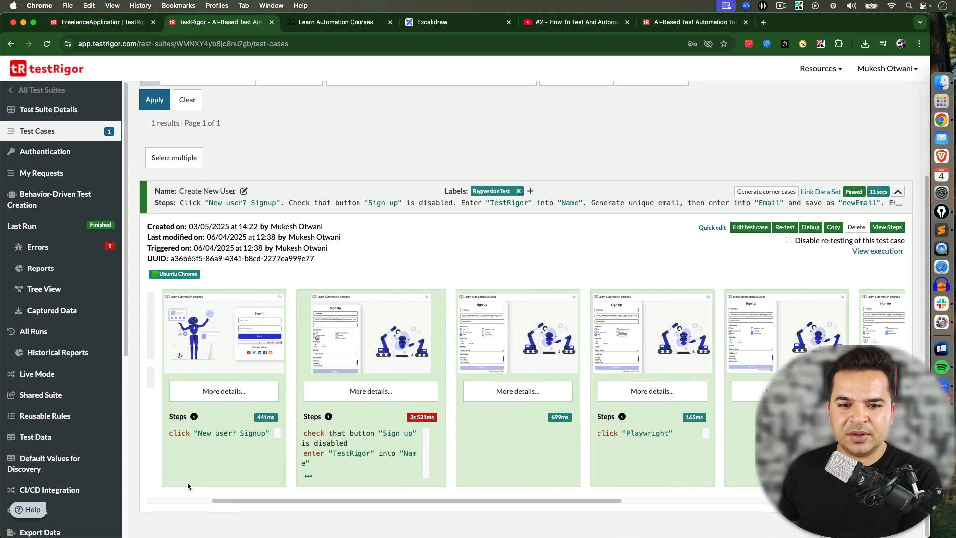
pyautogui.click(784, 227)
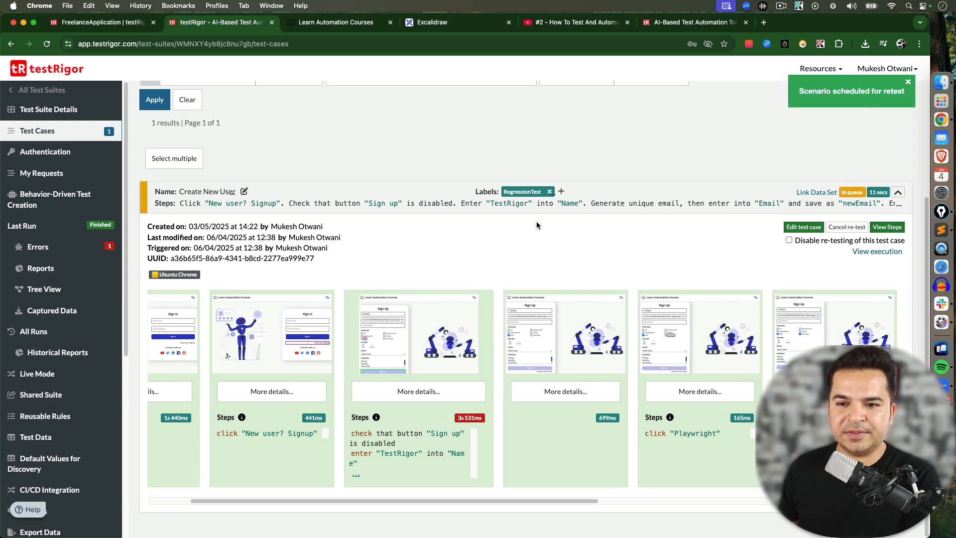
# Step through the execution screenshots of the latest run, starting from the first step
pyautogui.hscroll(-2, 371, 501)
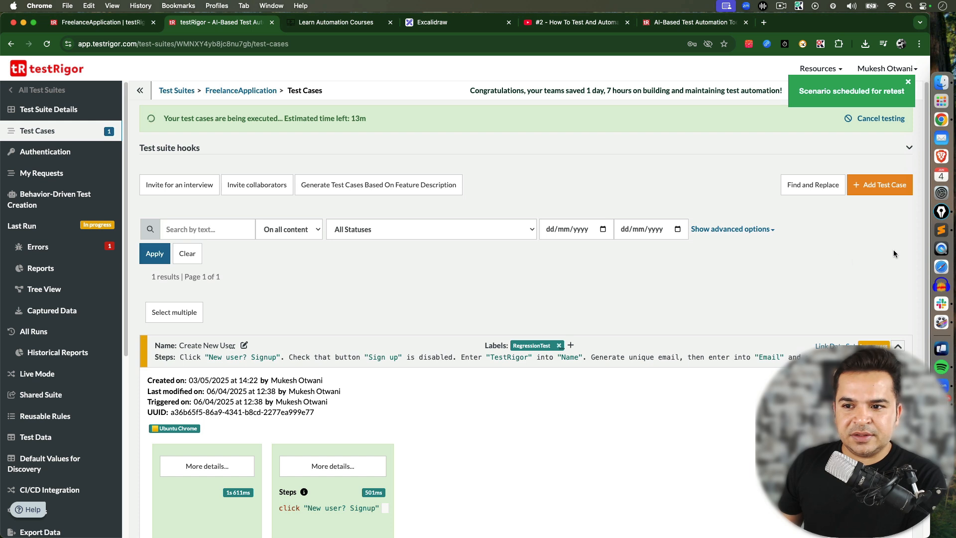
pyautogui.scroll(-3, 234, 199)
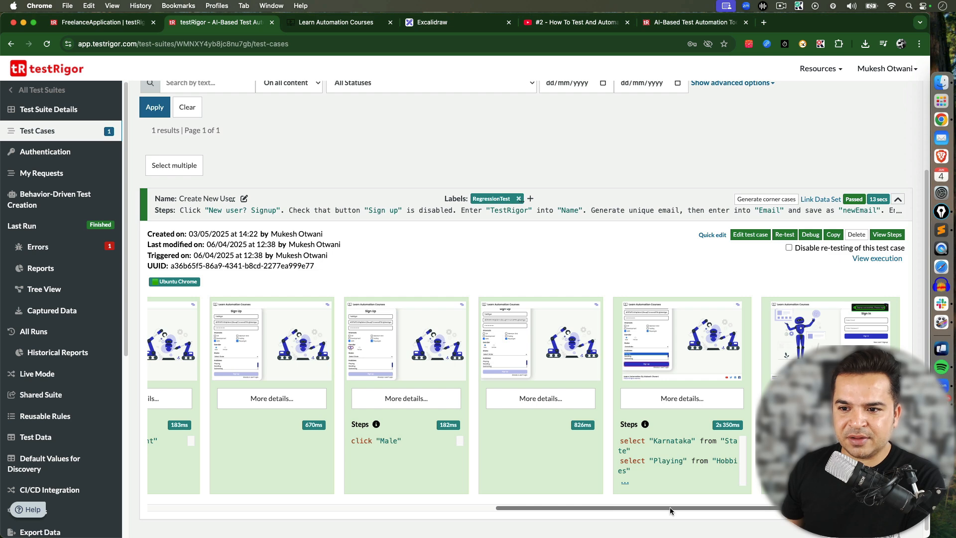
pyautogui.moveTo(670, 506); pyautogui.dragTo(139, 477)
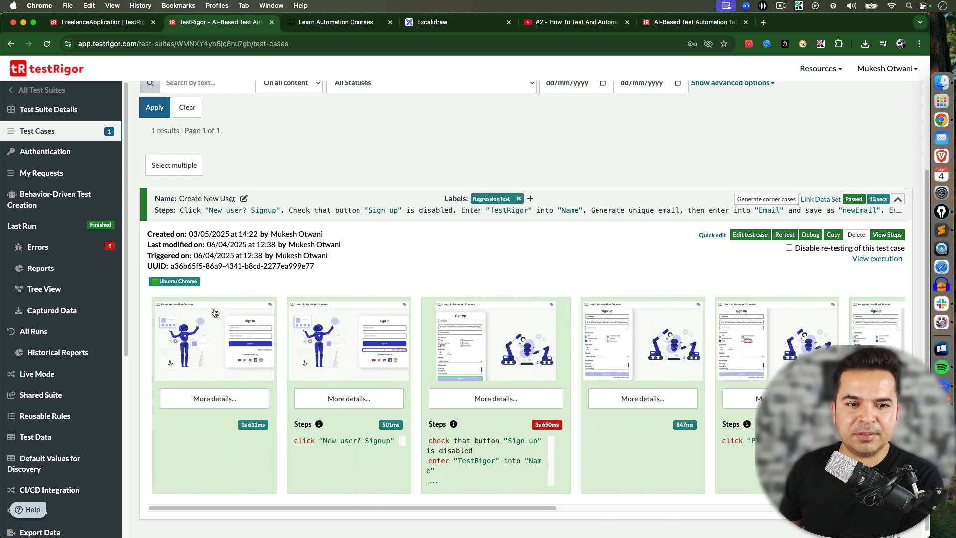
pyautogui.click(226, 340)
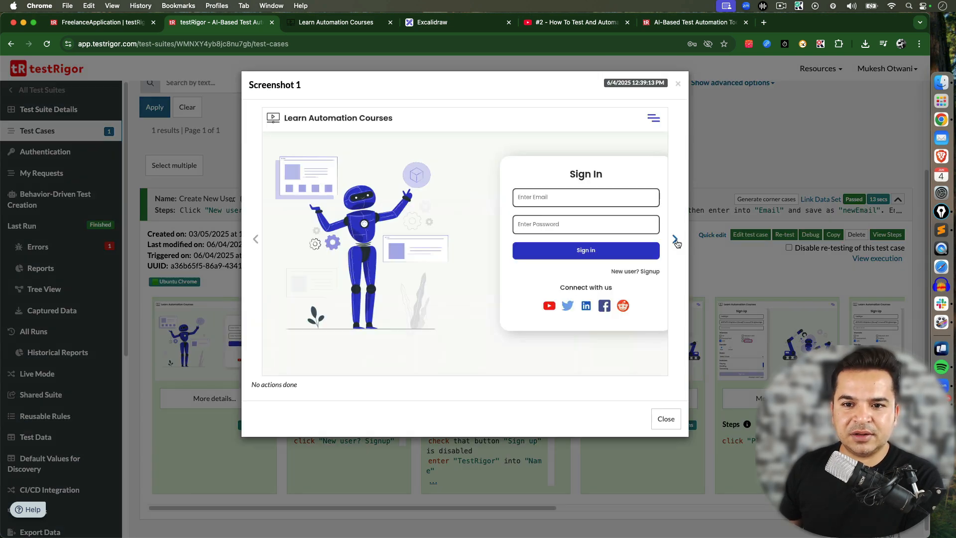
pyautogui.click(675, 241)
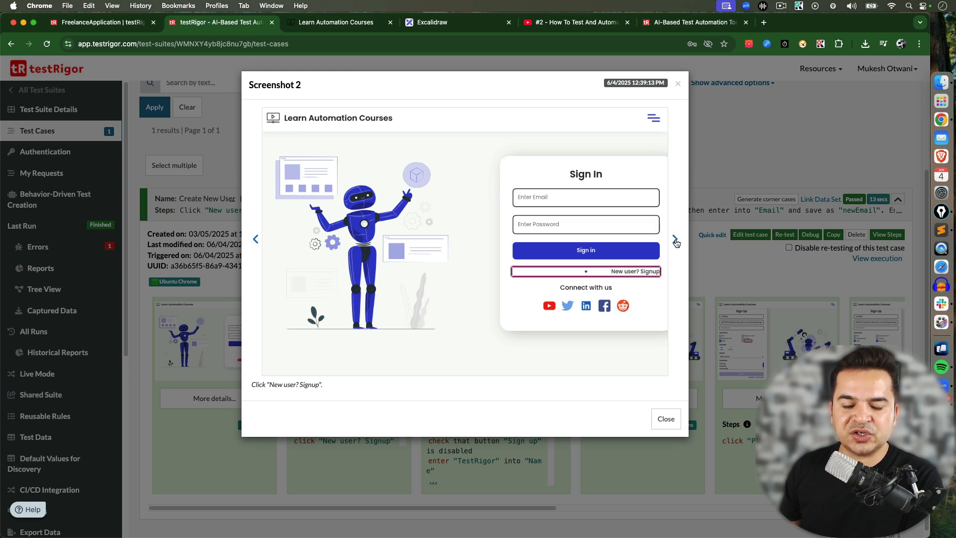
pyautogui.click(676, 243)
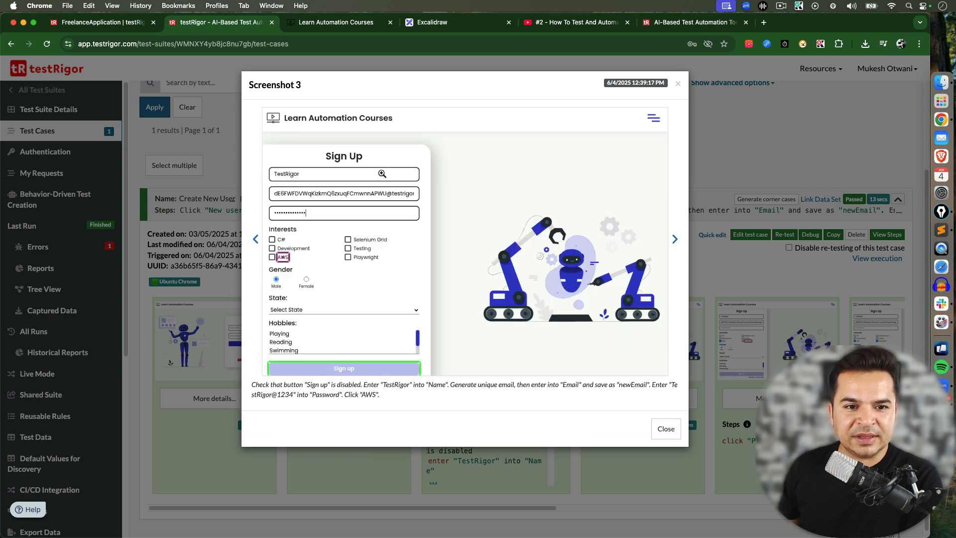
# Continue through the remaining execution screenshots up to the final signup success check, then close the screenshot viewer
pyautogui.click(675, 240)
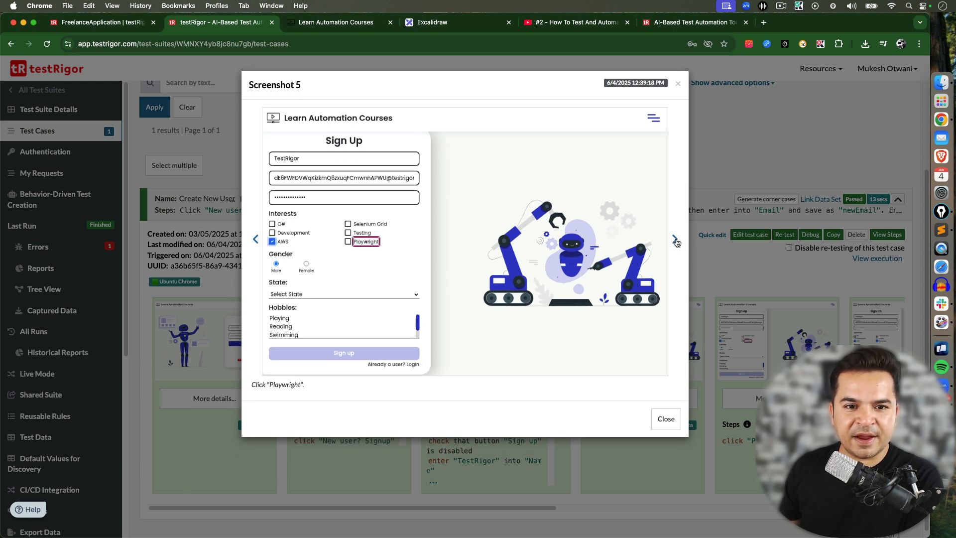
pyautogui.click(676, 240)
pyautogui.click(675, 240)
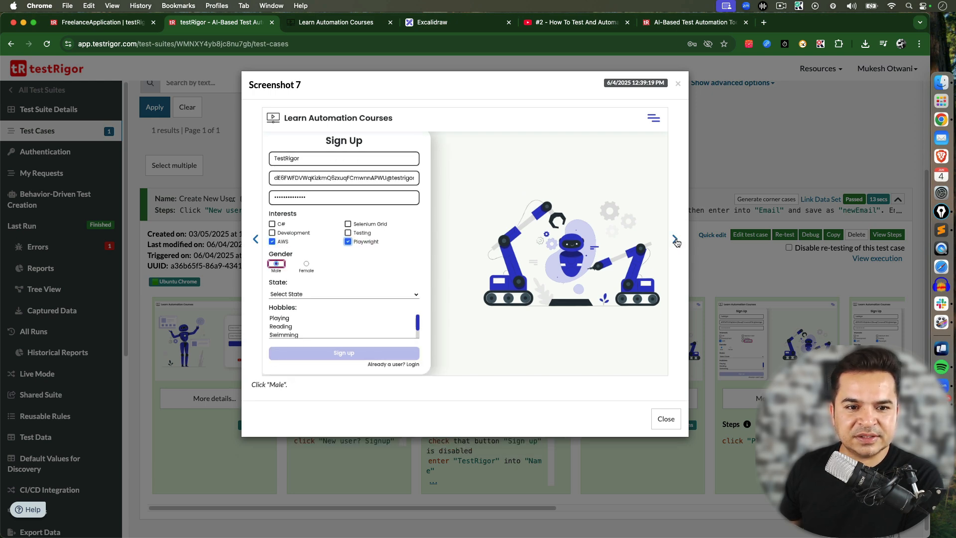
pyautogui.click(676, 241)
pyautogui.click(676, 240)
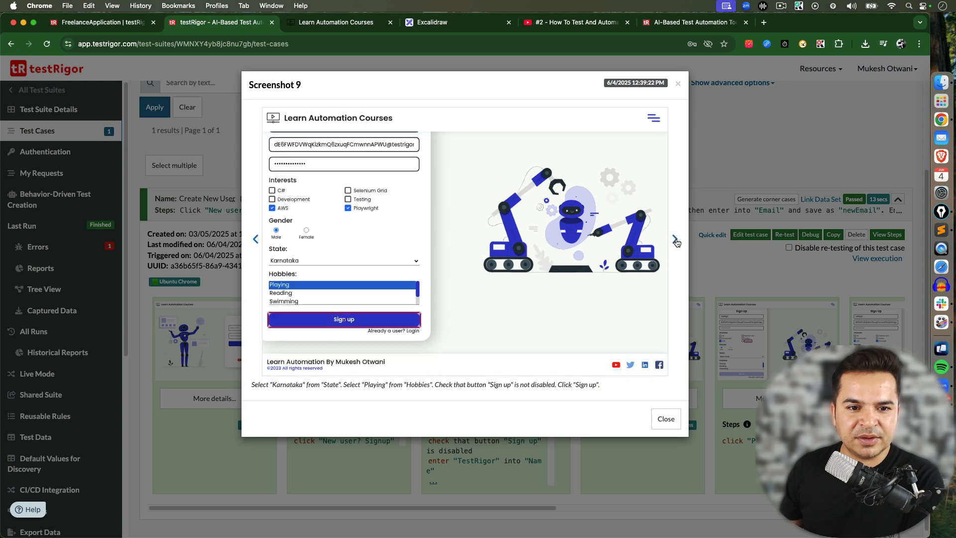
pyautogui.click(675, 240)
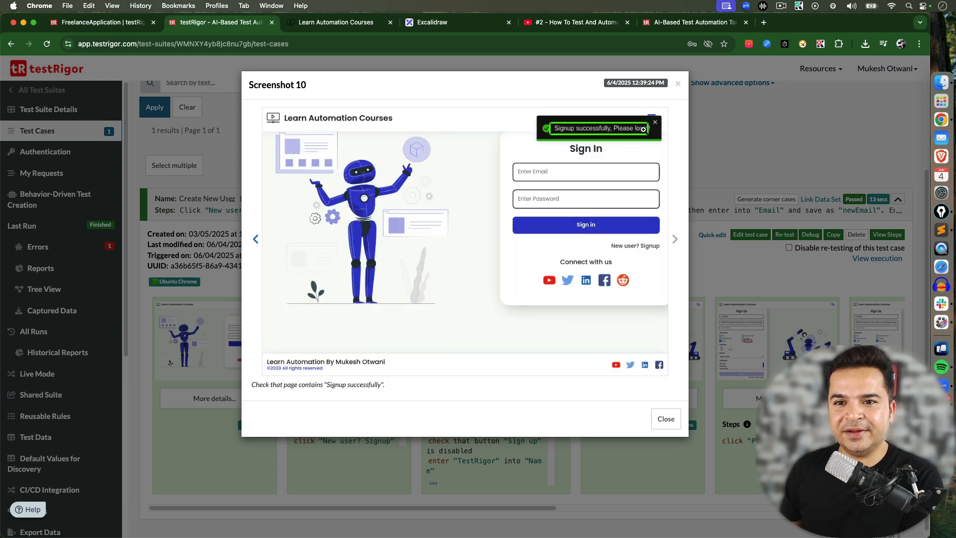
pyautogui.click(677, 84)
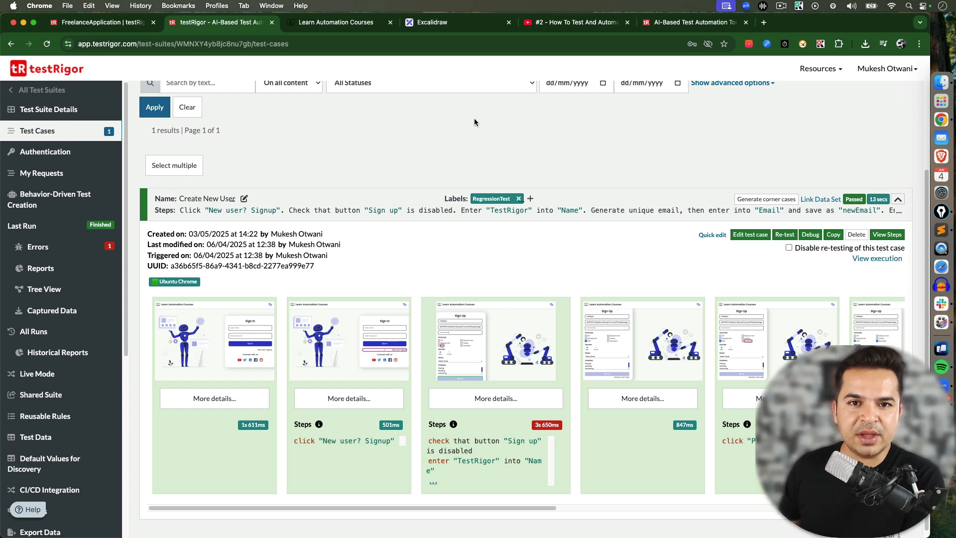
# Switch to the Excalidraw diagram explaining data-driven testing using testRigor
pyautogui.click(435, 23)
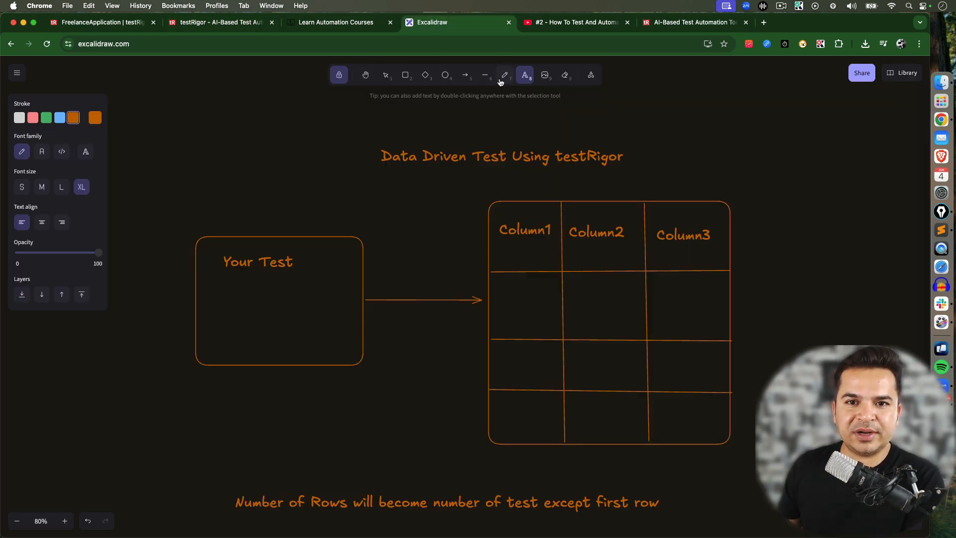
pyautogui.click(941, 212)
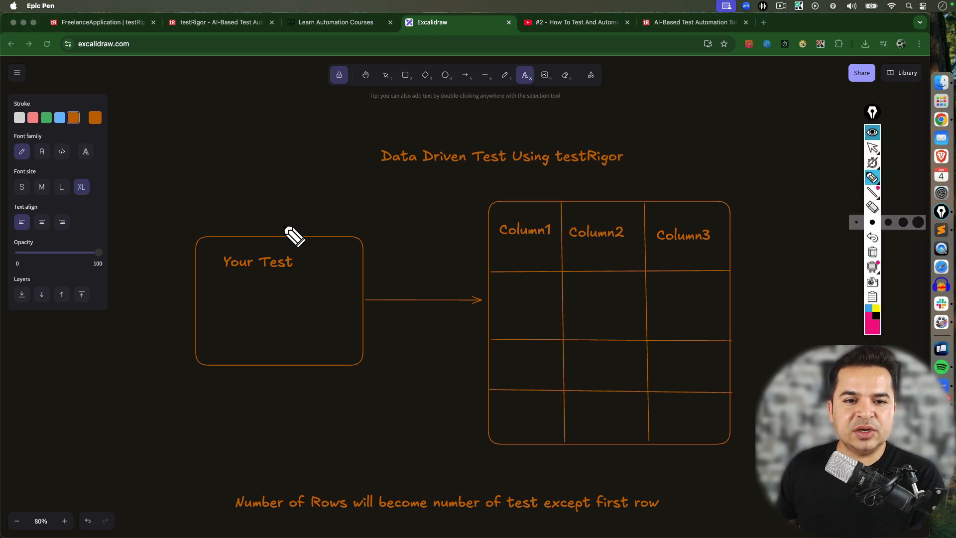
pyautogui.moveTo(203, 197); pyautogui.dragTo(237, 212)
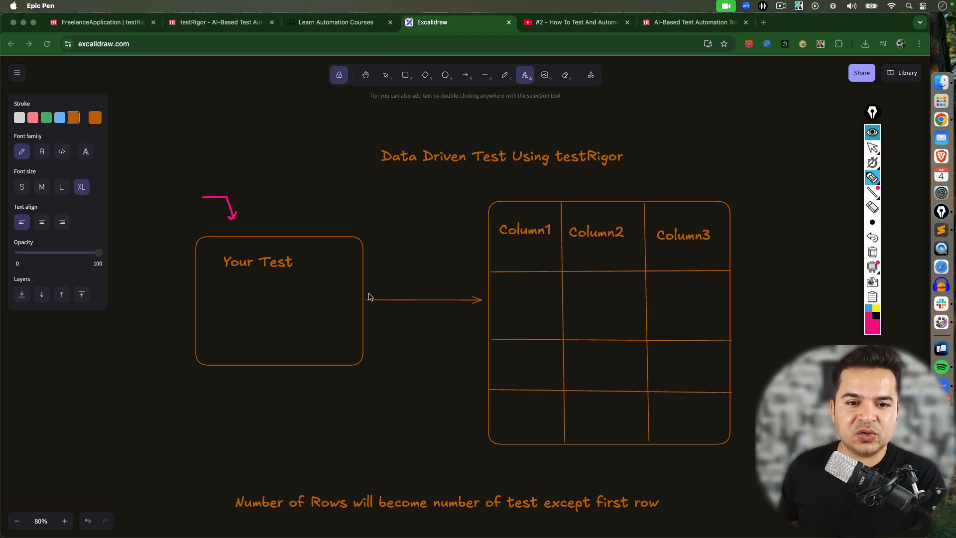
pyautogui.moveTo(235, 520); pyautogui.dragTo(660, 521)
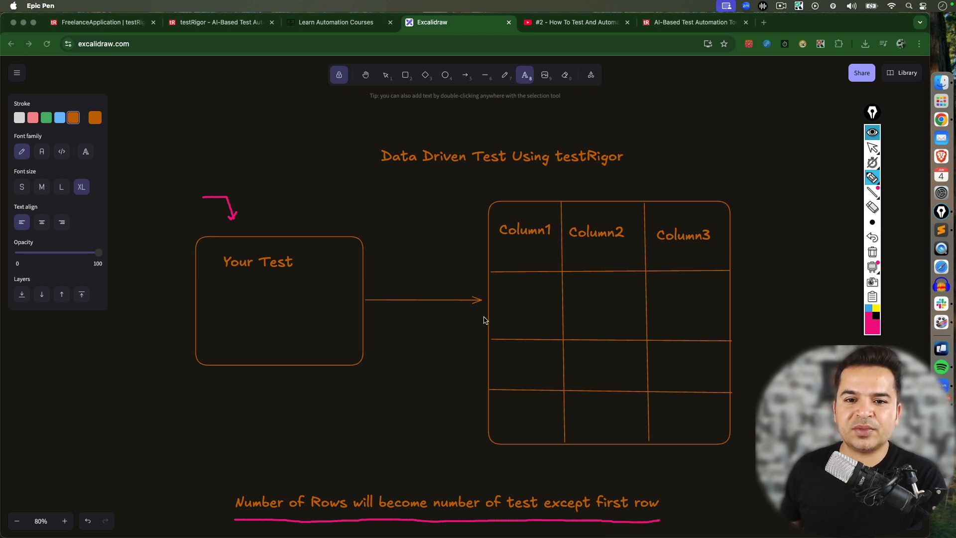
pyautogui.moveTo(443, 211)
pyautogui.mouseDown()
pyautogui.moveTo(523, 239)
pyautogui.moveTo(700, 245)
pyautogui.mouseUp()
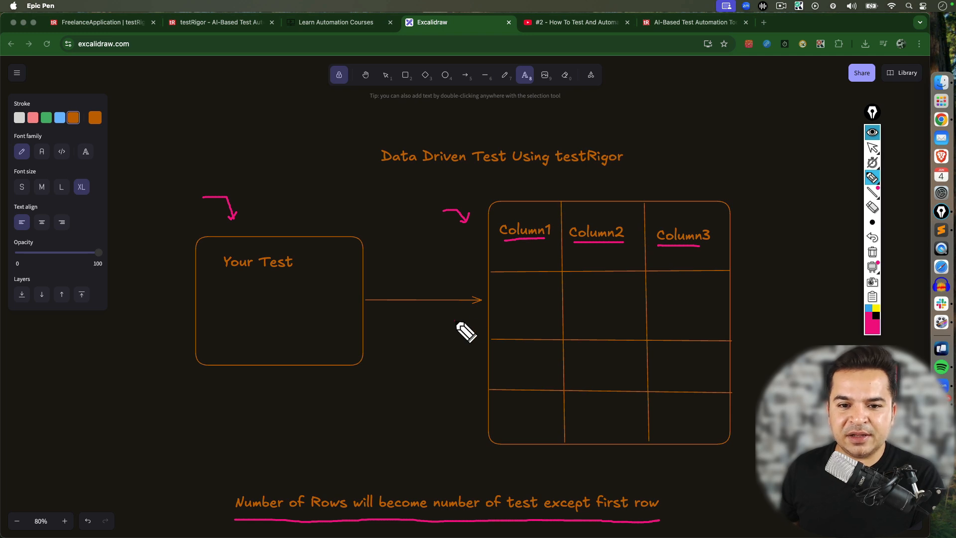
pyautogui.moveTo(455, 320); pyautogui.dragTo(466, 324)
pyautogui.moveTo(455, 370); pyautogui.dragTo(471, 369)
pyautogui.moveTo(468, 366); pyautogui.dragTo(468, 373)
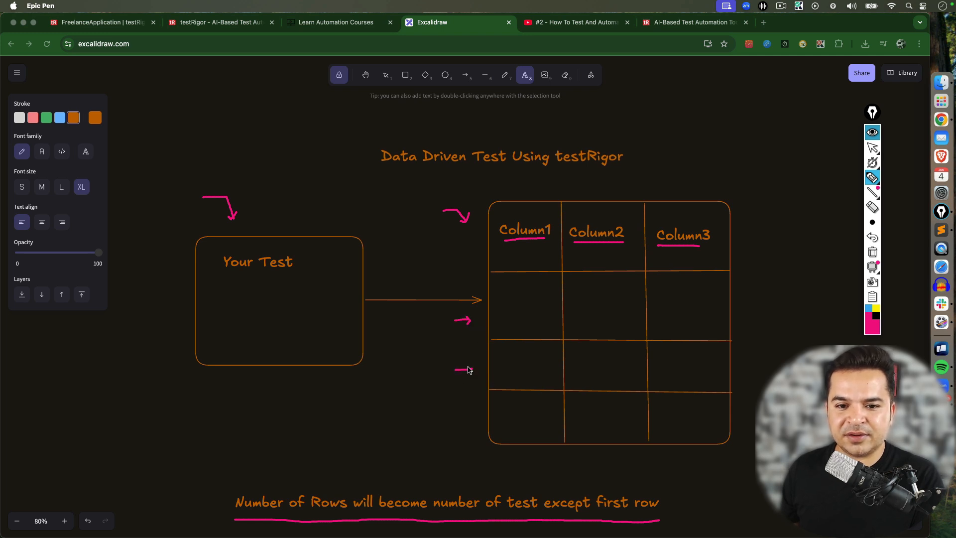
pyautogui.moveTo(456, 418); pyautogui.dragTo(467, 423)
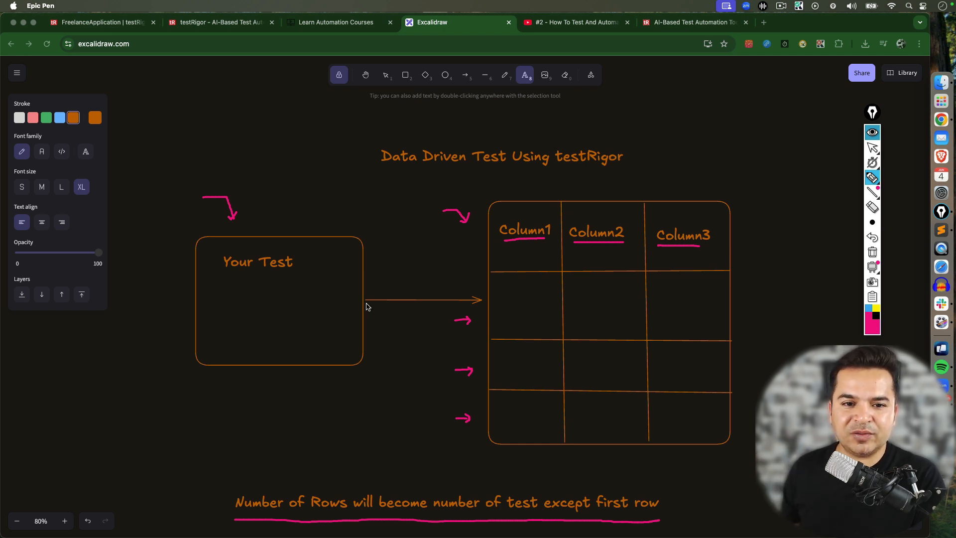
pyautogui.moveTo(354, 299)
pyautogui.mouseDown()
pyautogui.moveTo(485, 298)
pyautogui.moveTo(322, 284)
pyautogui.mouseUp()
pyautogui.moveTo(588, 299)
pyautogui.mouseDown()
pyautogui.moveTo(414, 286)
pyautogui.moveTo(336, 301)
pyautogui.mouseUp()
pyautogui.moveTo(690, 296)
pyautogui.mouseDown()
pyautogui.moveTo(402, 270)
pyautogui.moveTo(308, 297)
pyautogui.mouseUp()
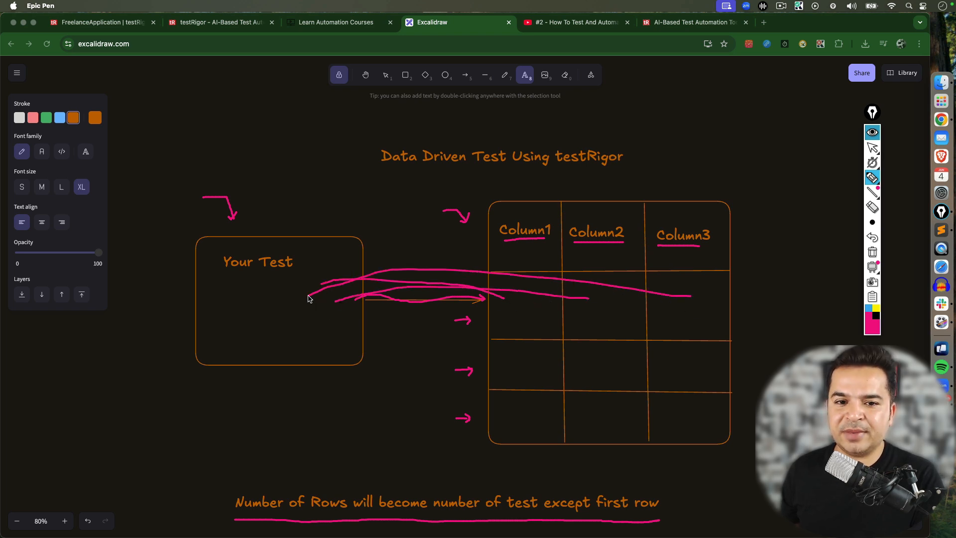
pyautogui.moveTo(424, 301)
pyautogui.mouseDown()
pyautogui.moveTo(422, 348)
pyautogui.moveTo(464, 354)
pyautogui.moveTo(336, 337)
pyautogui.mouseUp()
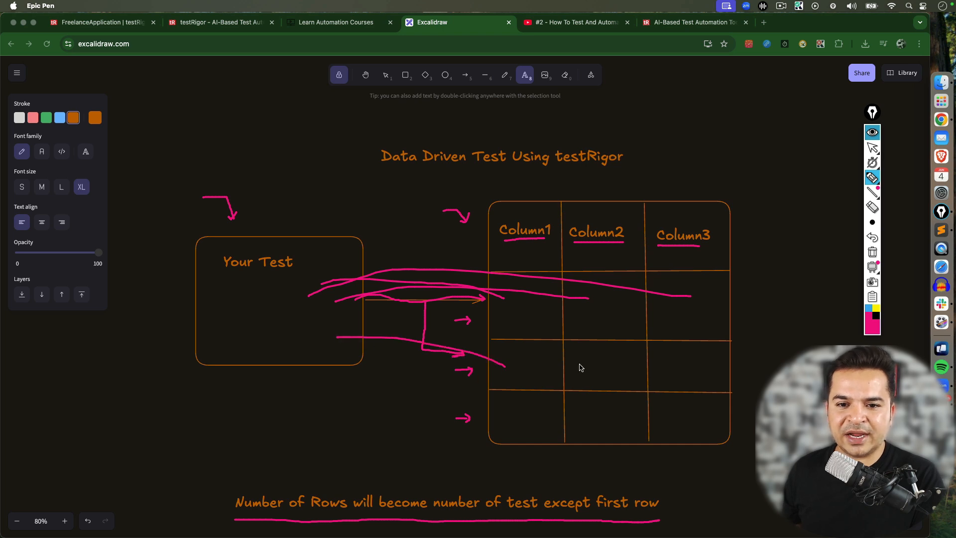
pyautogui.moveTo(593, 366); pyautogui.dragTo(343, 330)
pyautogui.moveTo(682, 373)
pyautogui.mouseDown()
pyautogui.moveTo(465, 324)
pyautogui.moveTo(355, 327)
pyautogui.mouseUp()
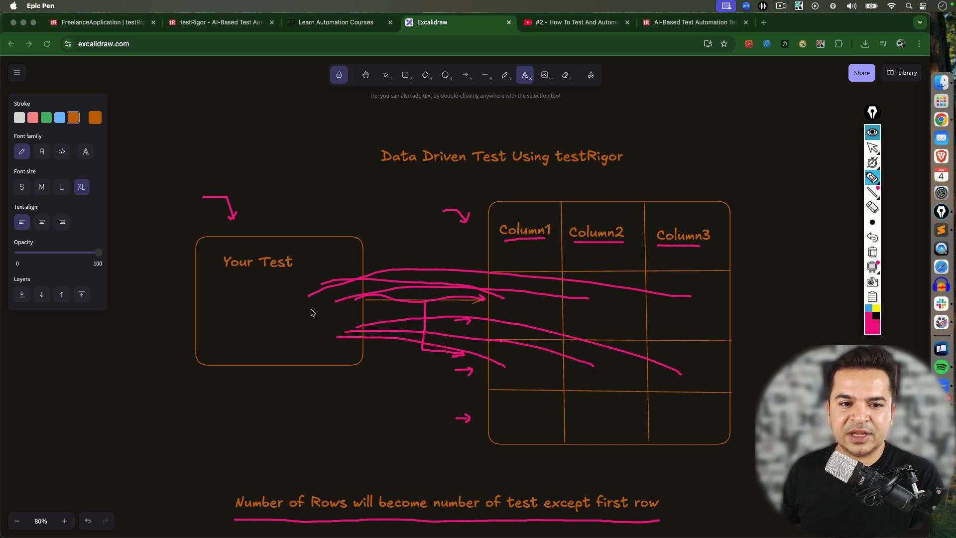
pyautogui.moveTo(289, 314)
pyautogui.mouseDown()
pyautogui.moveTo(395, 418)
pyautogui.moveTo(450, 412)
pyautogui.moveTo(440, 420)
pyautogui.mouseUp()
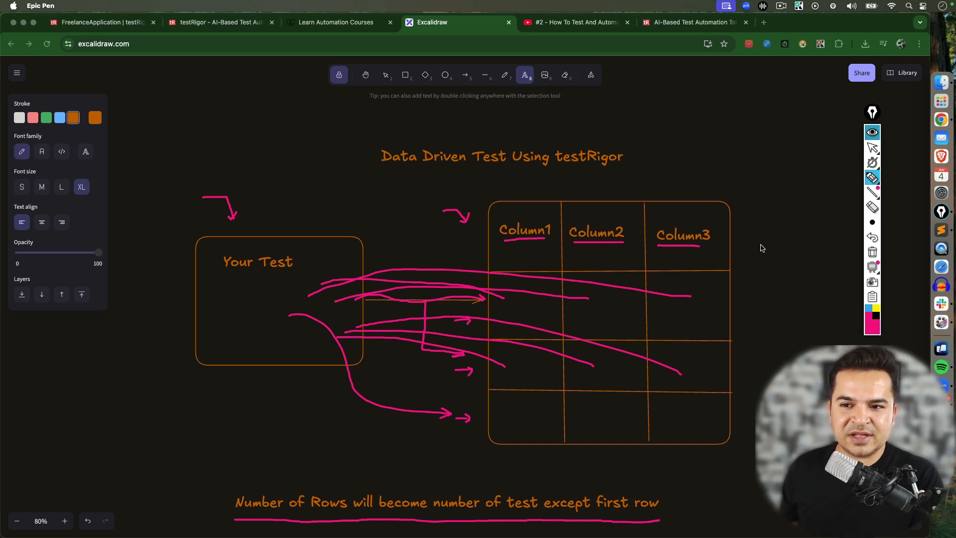
pyautogui.click(872, 252)
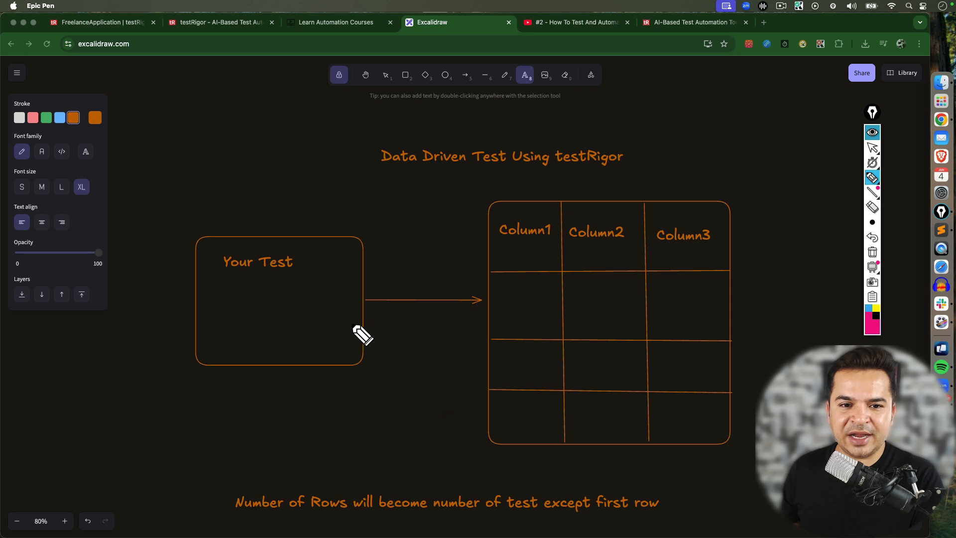
pyautogui.moveTo(294, 302)
pyautogui.mouseDown()
pyautogui.moveTo(310, 312)
pyautogui.moveTo(268, 311)
pyautogui.mouseUp()
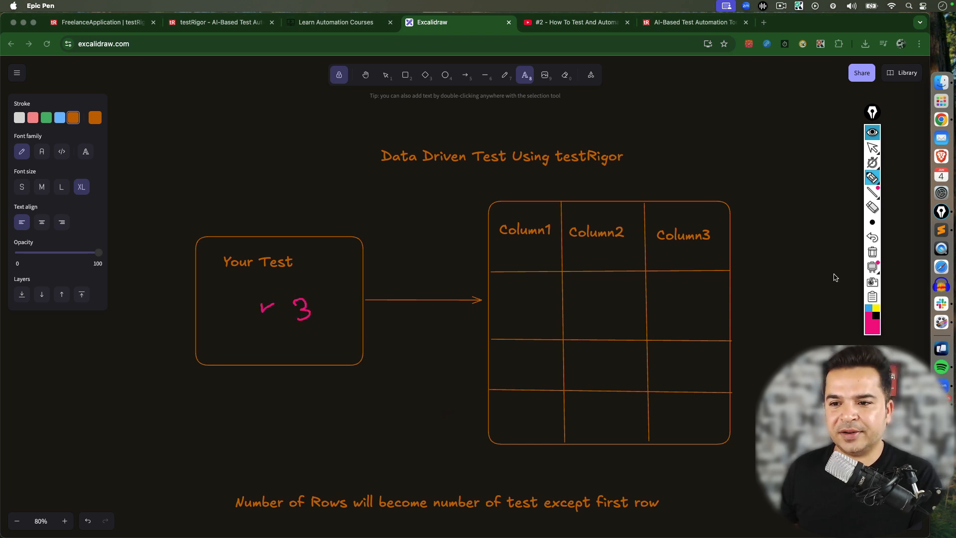
pyautogui.click(872, 252)
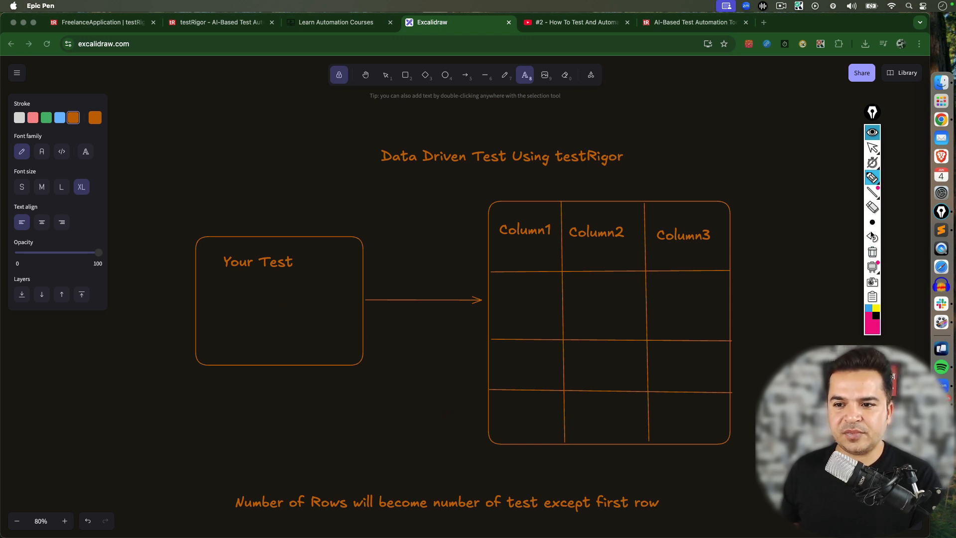
pyautogui.click(872, 148)
# Return to testRigor, open the Create New User test case for editing and copy all of its steps
pyautogui.click(101, 22)
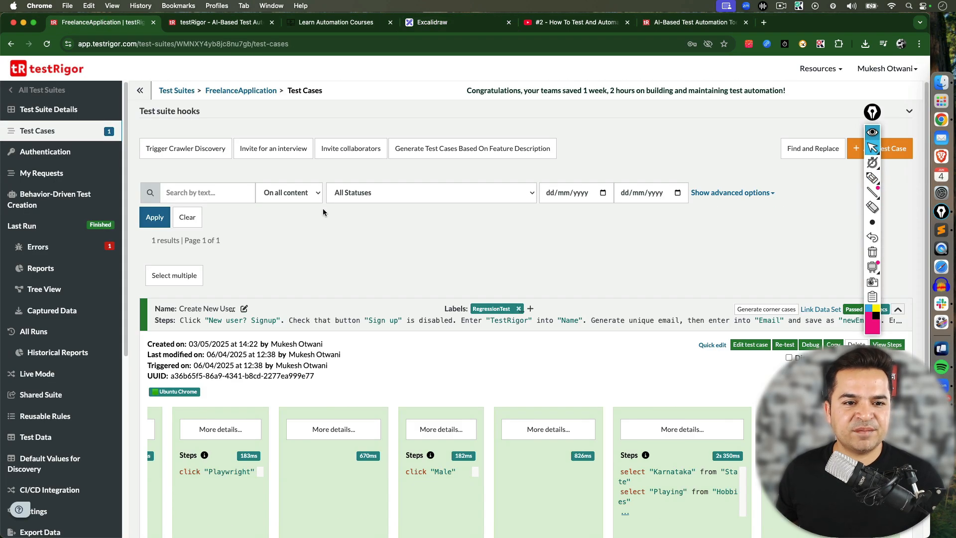
pyautogui.click(872, 132)
pyautogui.moveTo(872, 112); pyautogui.dragTo(897, 93)
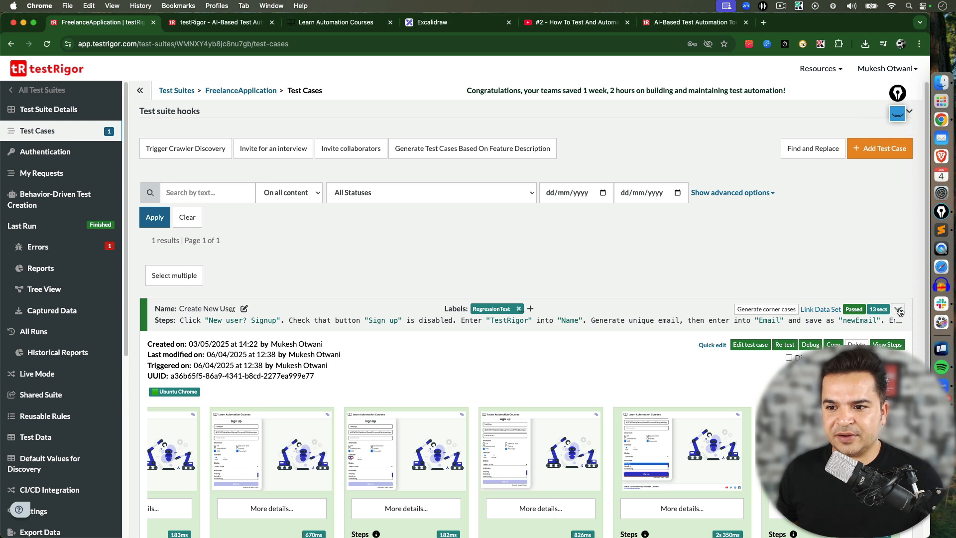
pyautogui.click(898, 310)
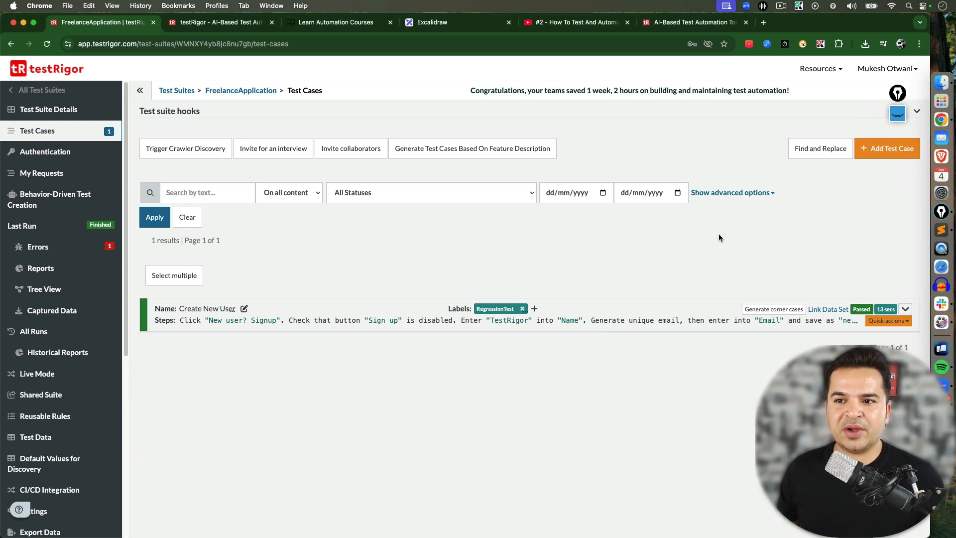
pyautogui.click(902, 312)
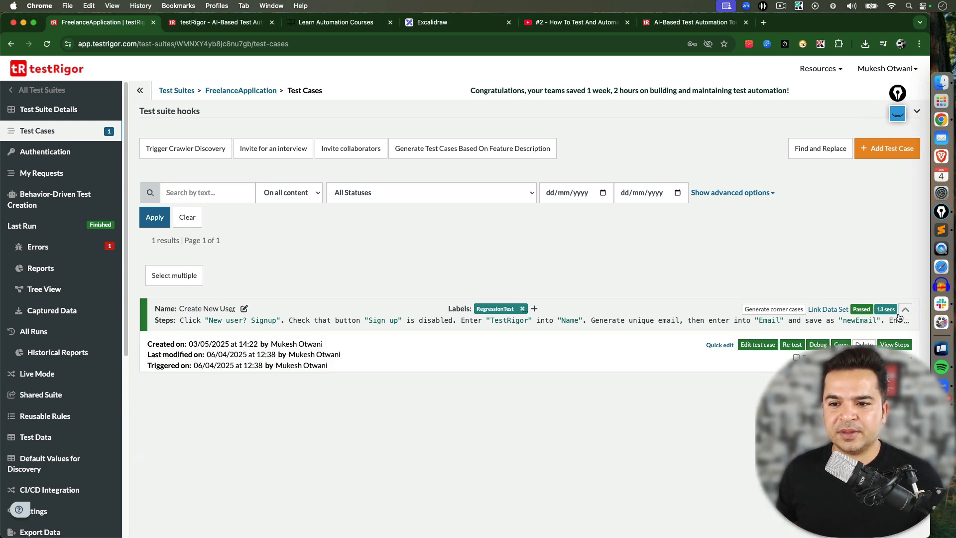
pyautogui.click(750, 345)
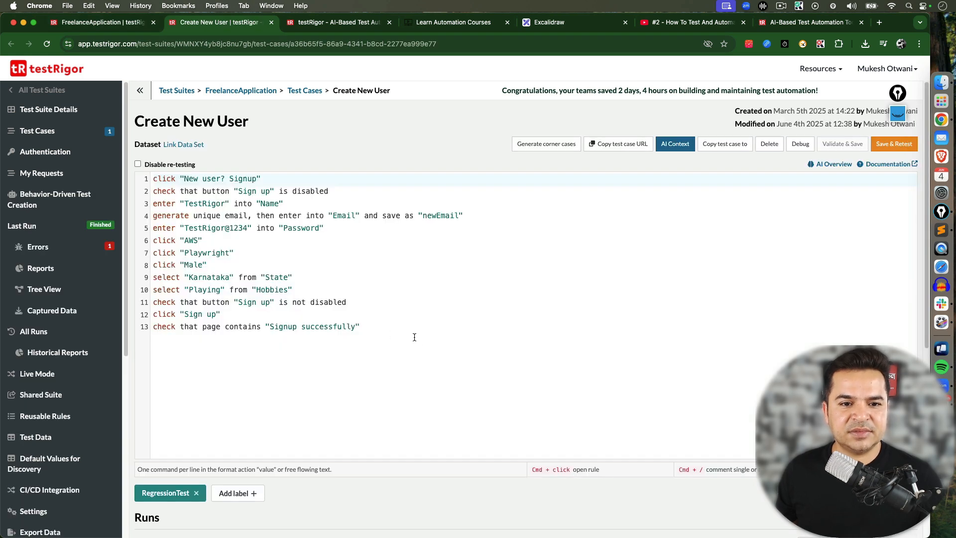
pyautogui.press('super+a')
pyautogui.press('super+c')
pyautogui.click(301, 90)
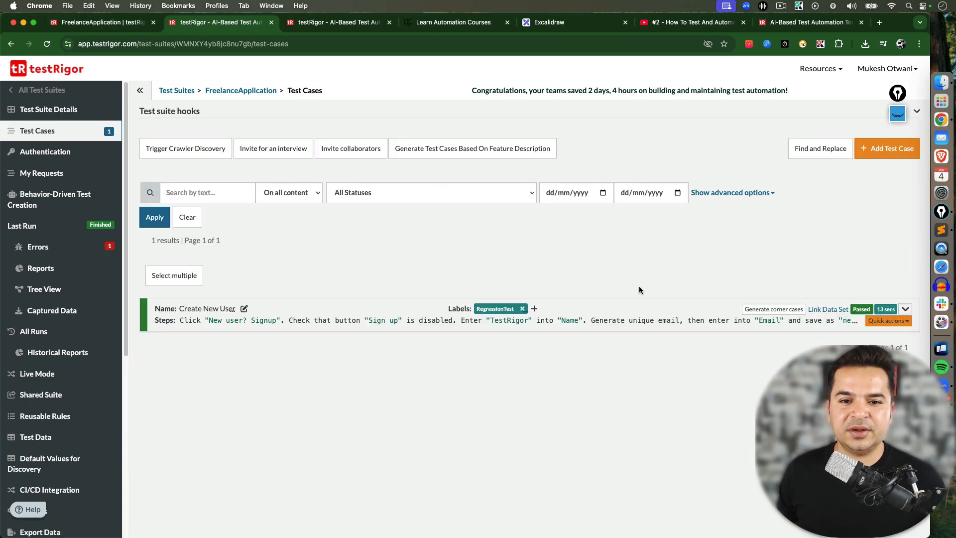
# Add a new custom-steps test case described as "Create New User Using DDT" and paste the copied steps into it
pyautogui.click(877, 157)
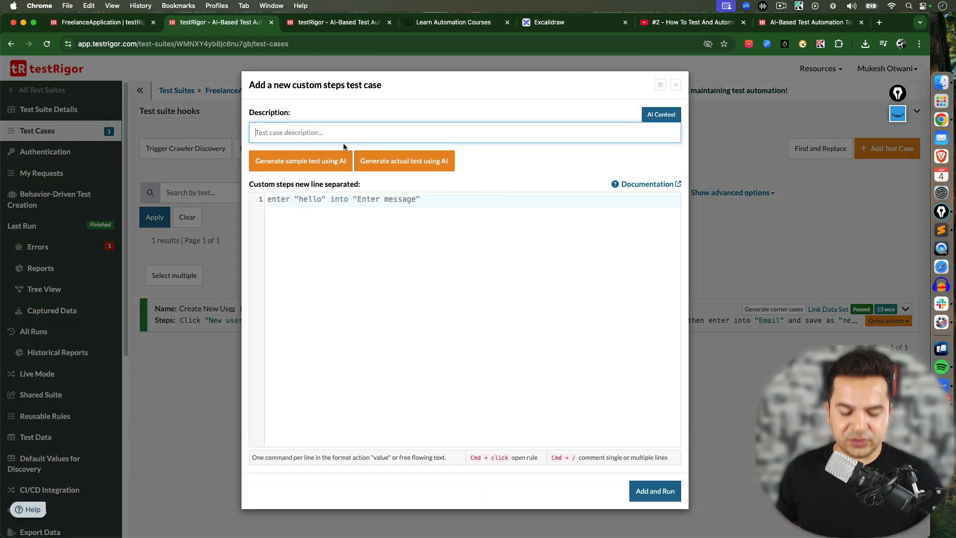
pyautogui.write('CReat')
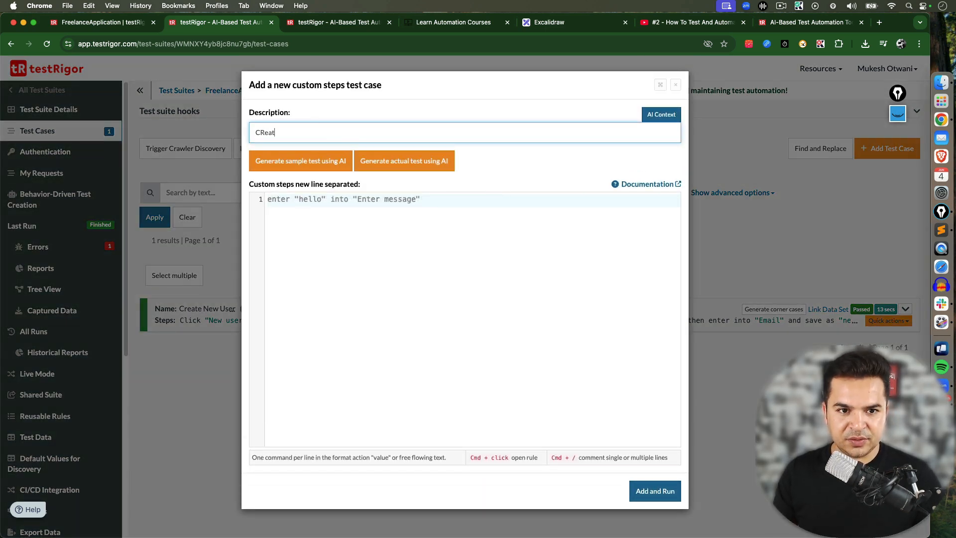
pyautogui.press('BackSpace')
pyautogui.write('reate N')
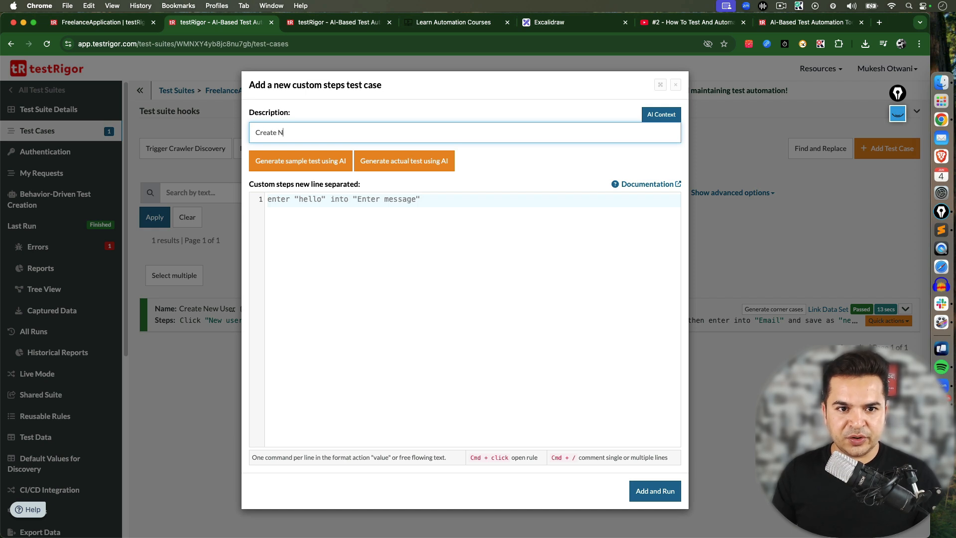
pyautogui.write('ew ')
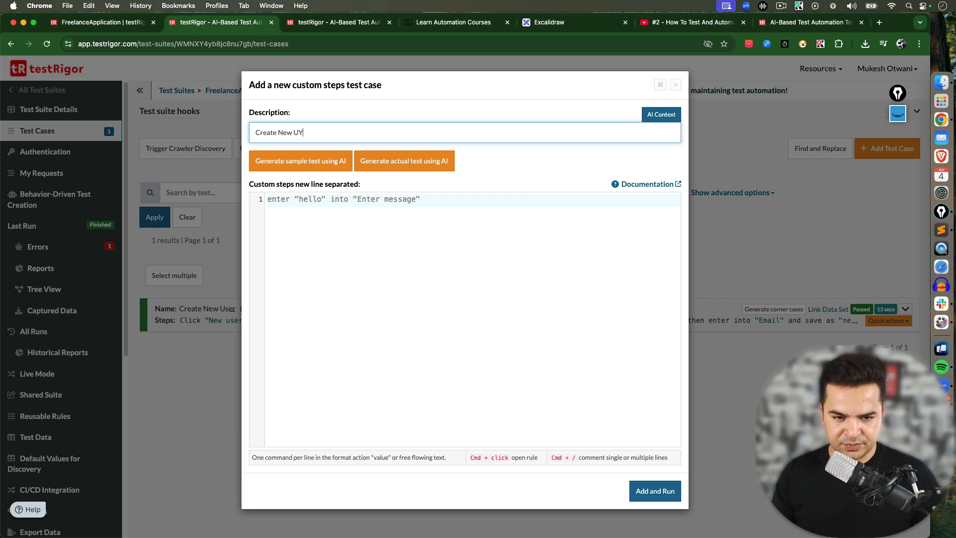
pyautogui.write('User Using DDT')
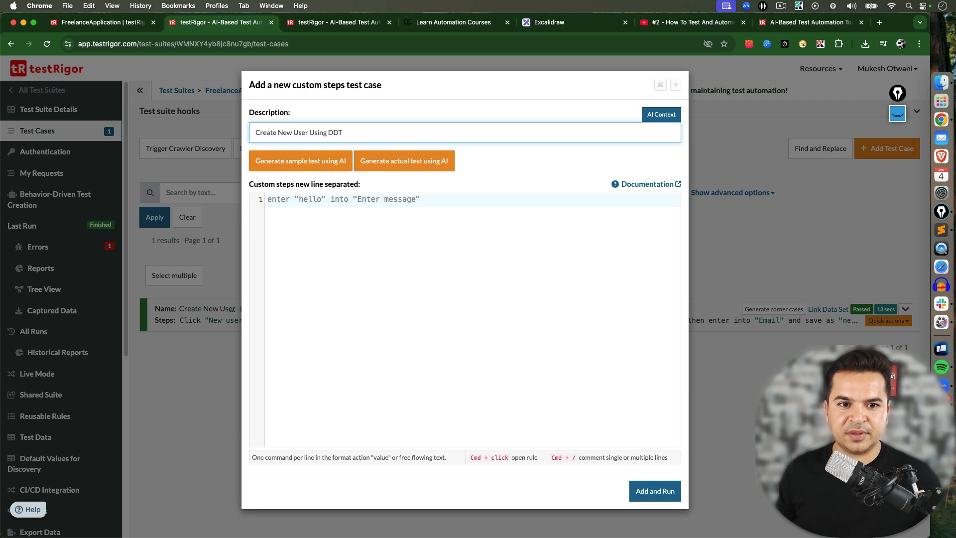
pyautogui.click(352, 211)
pyautogui.press('super+v')
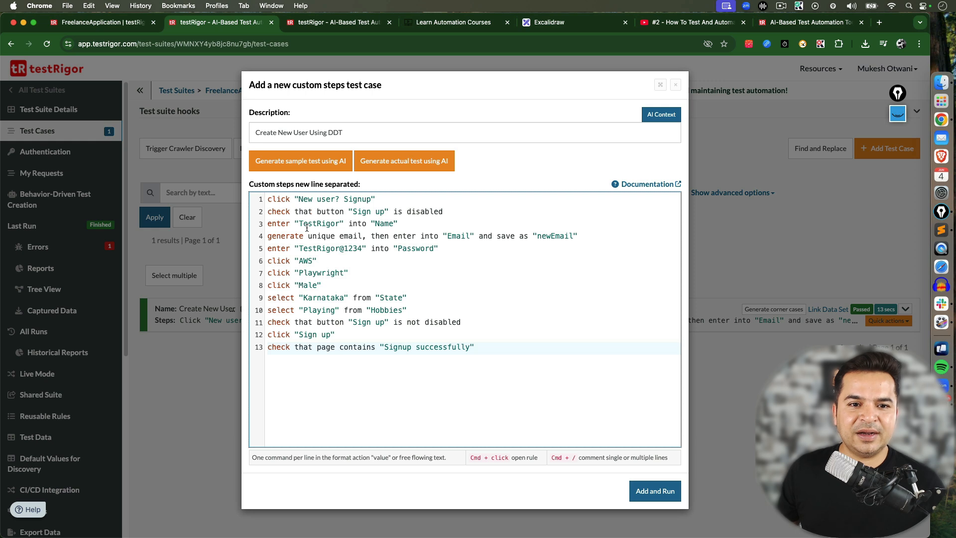
# Review the hard-coded name and email entries in the pasted steps, then switch to the Sublime Text draft of stored-value steps
pyautogui.moveTo(299, 223); pyautogui.dragTo(392, 223)
pyautogui.moveTo(269, 238); pyautogui.dragTo(580, 237)
pyautogui.click(521, 254)
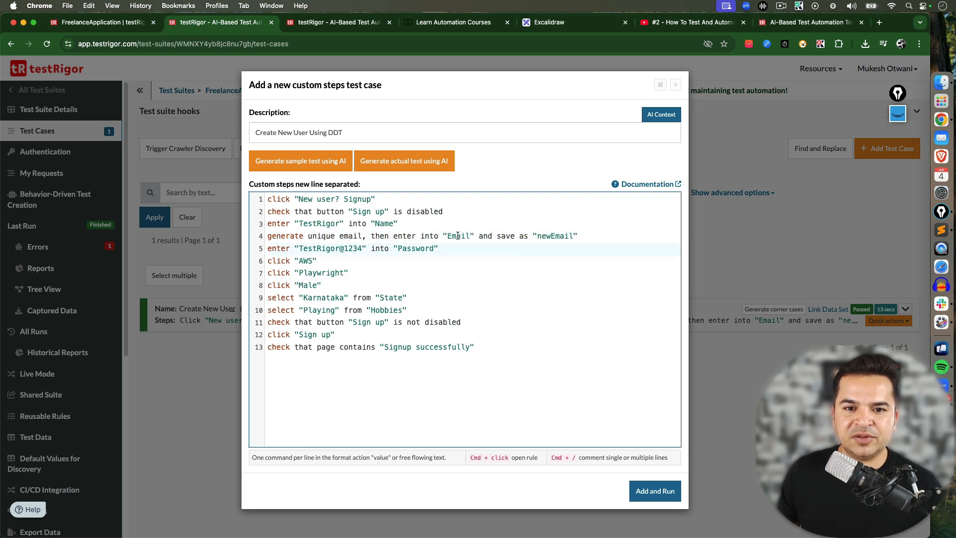
pyautogui.doubleClick(457, 236)
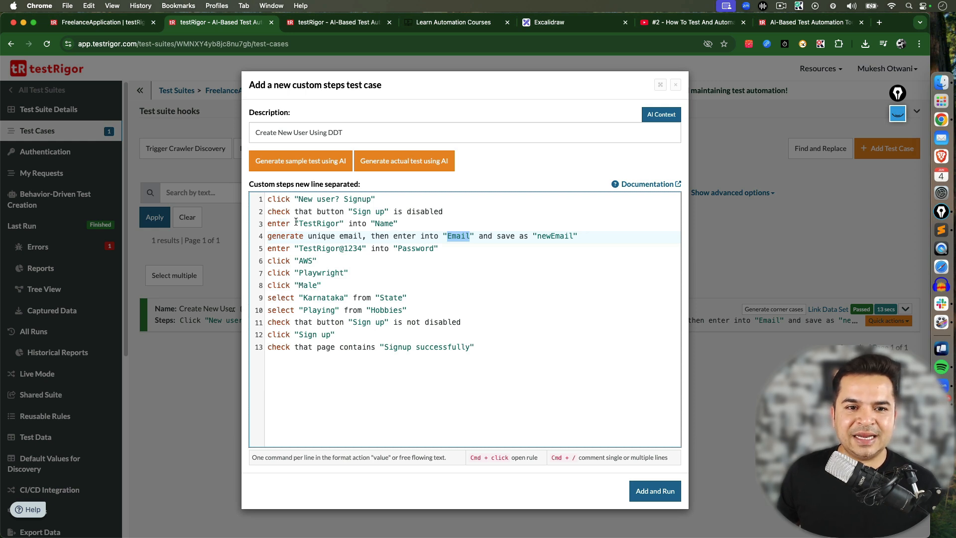
pyautogui.moveTo(298, 223); pyautogui.dragTo(339, 221)
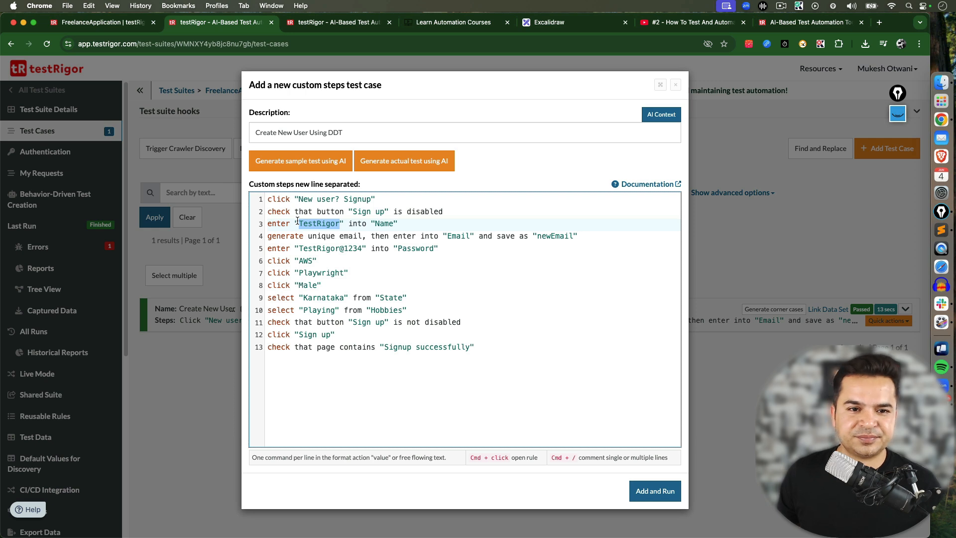
pyautogui.click(941, 229)
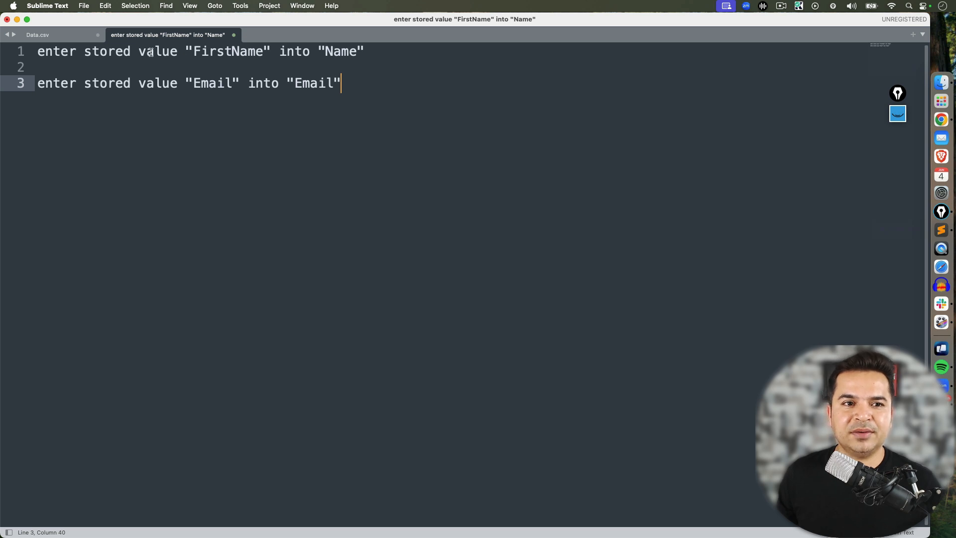
# Examine the draft stored-value steps for FirstName and Email, comparing them with the test case steps
pyautogui.moveTo(39, 51); pyautogui.dragTo(268, 50)
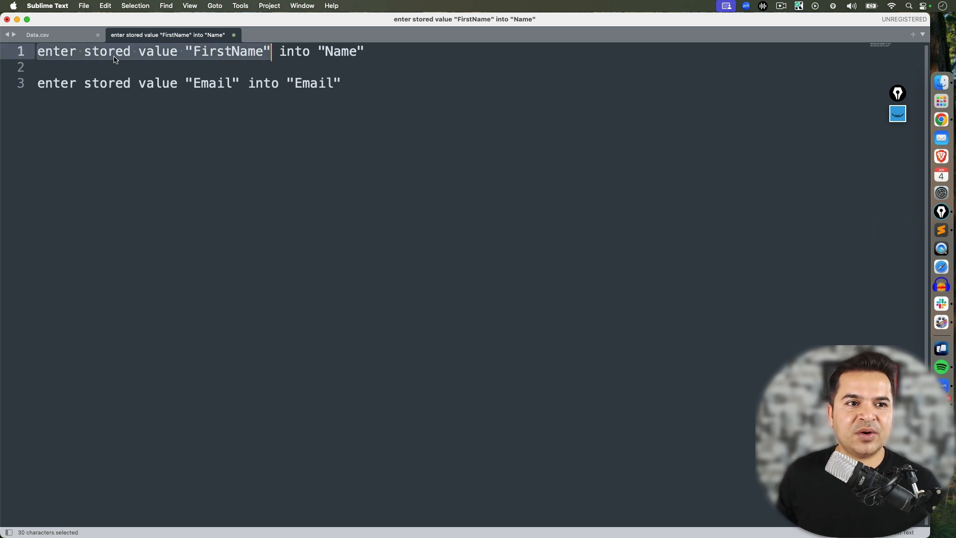
pyautogui.moveTo(192, 51); pyautogui.dragTo(264, 50)
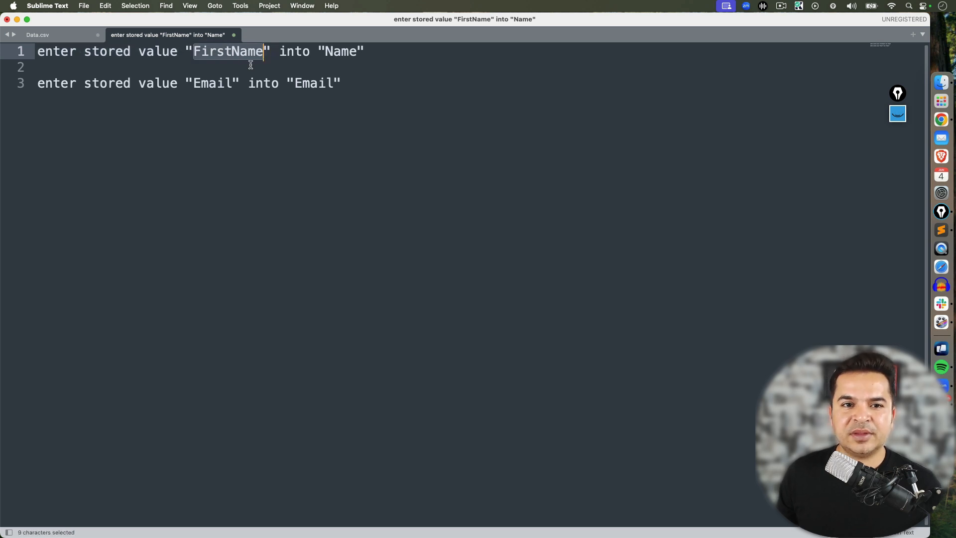
pyautogui.moveTo(325, 50); pyautogui.dragTo(356, 51)
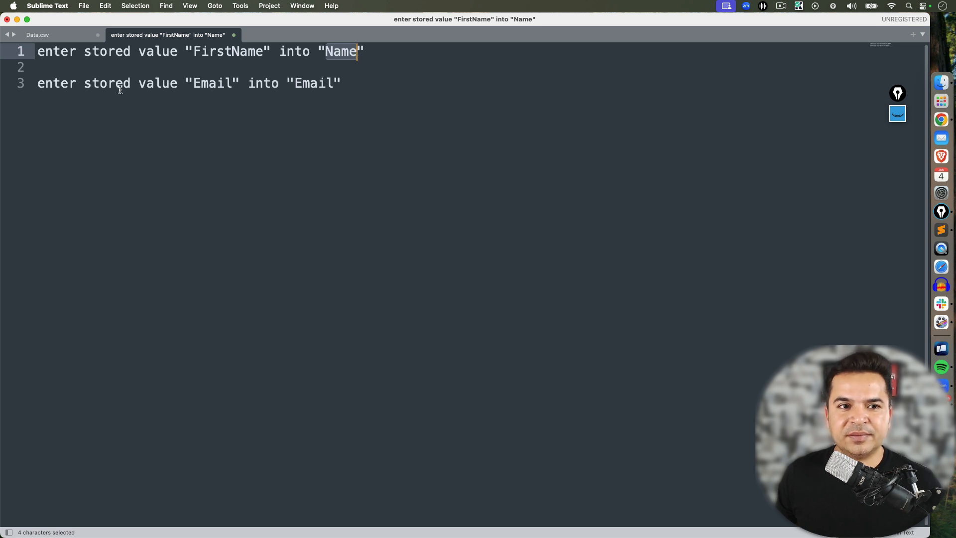
pyautogui.click(96, 93)
pyautogui.click(36, 86)
pyautogui.click(209, 95)
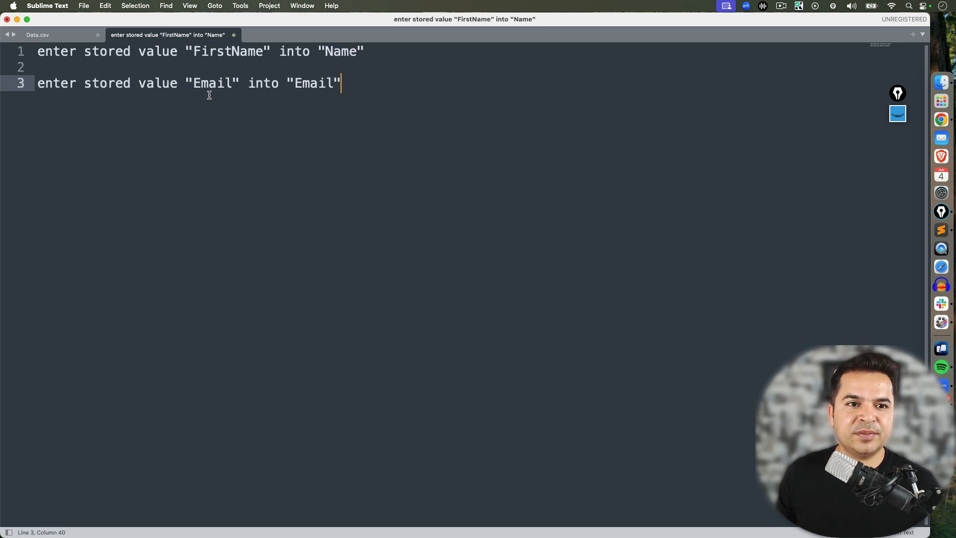
pyautogui.moveTo(238, 82); pyautogui.dragTo(29, 83)
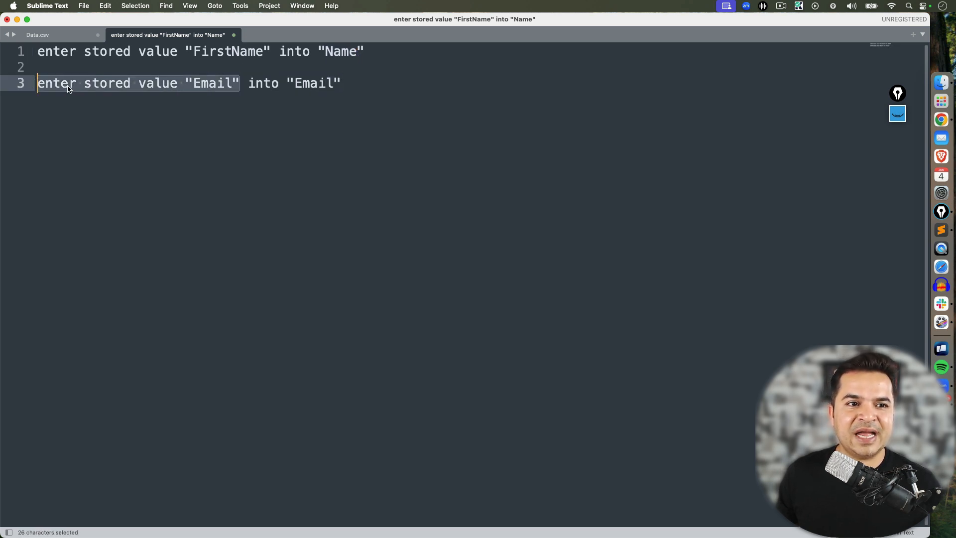
pyautogui.moveTo(193, 84); pyautogui.dragTo(232, 83)
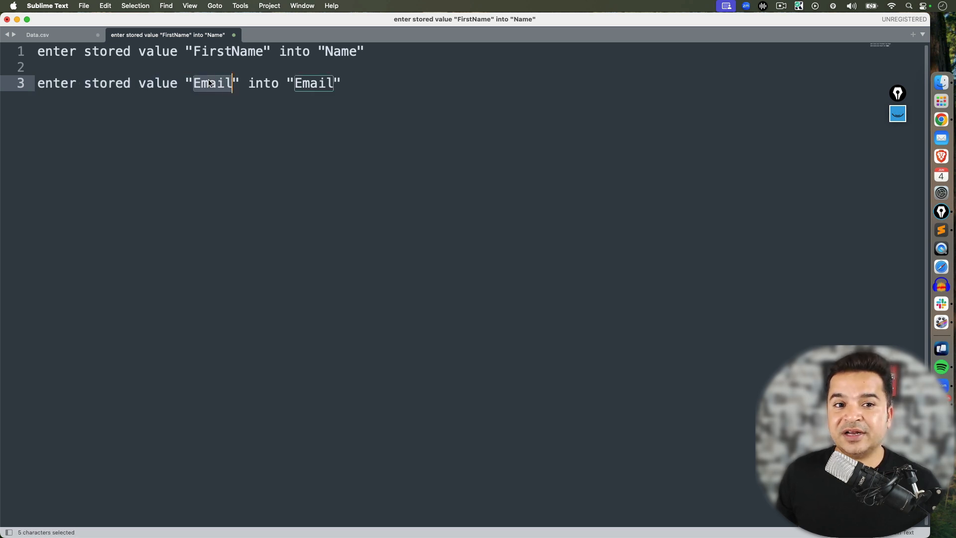
pyautogui.click(294, 83)
pyautogui.moveTo(323, 83); pyautogui.dragTo(332, 84)
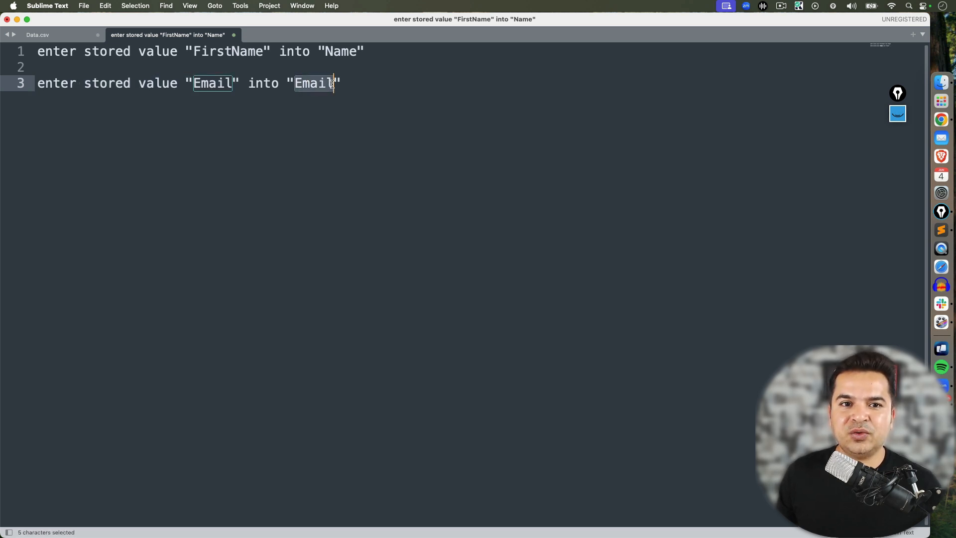
pyautogui.click(307, 124)
pyautogui.press('super+Tab')
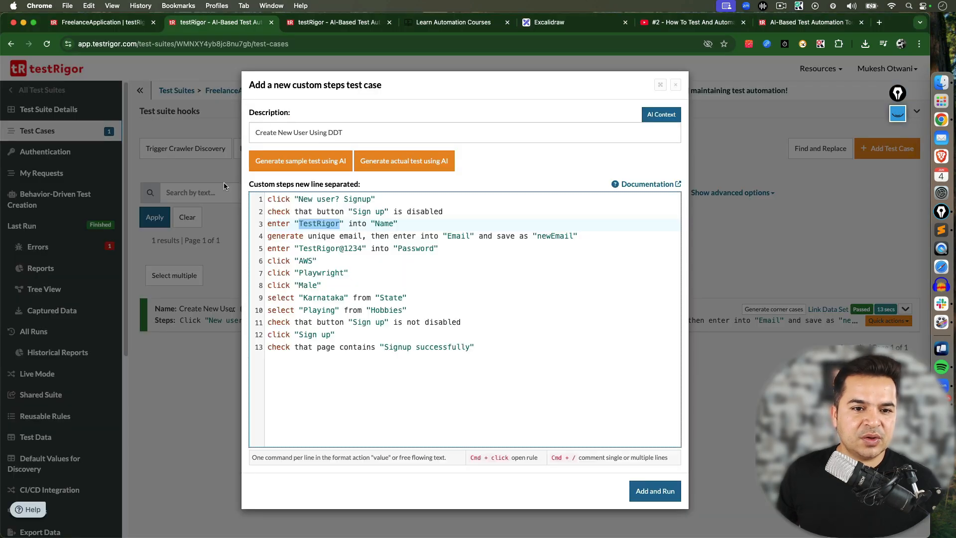
pyautogui.press('super+Tab')
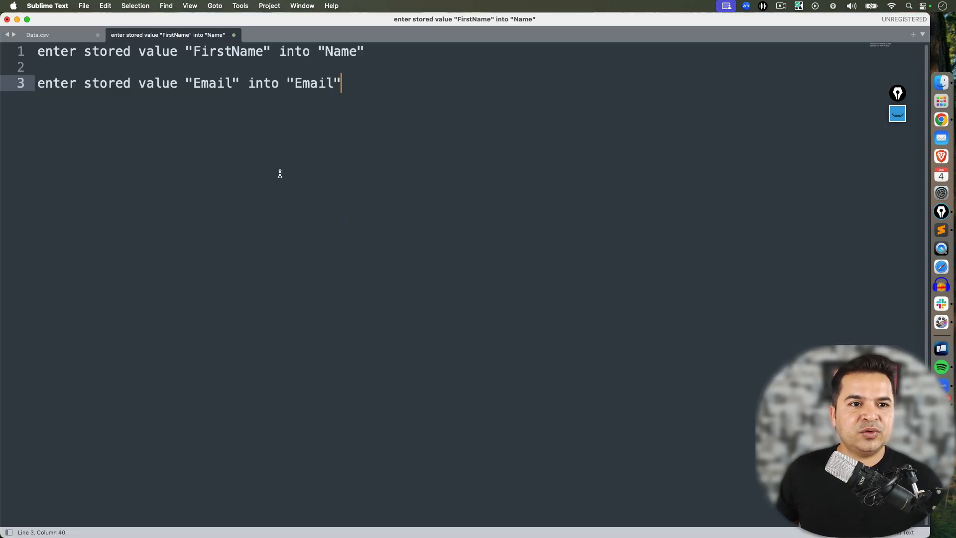
# Copy the step enter stored value "FirstName" into "Name" and insert it after the second test step
pyautogui.moveTo(367, 52); pyautogui.dragTo(31, 41)
pyautogui.press('super+c')
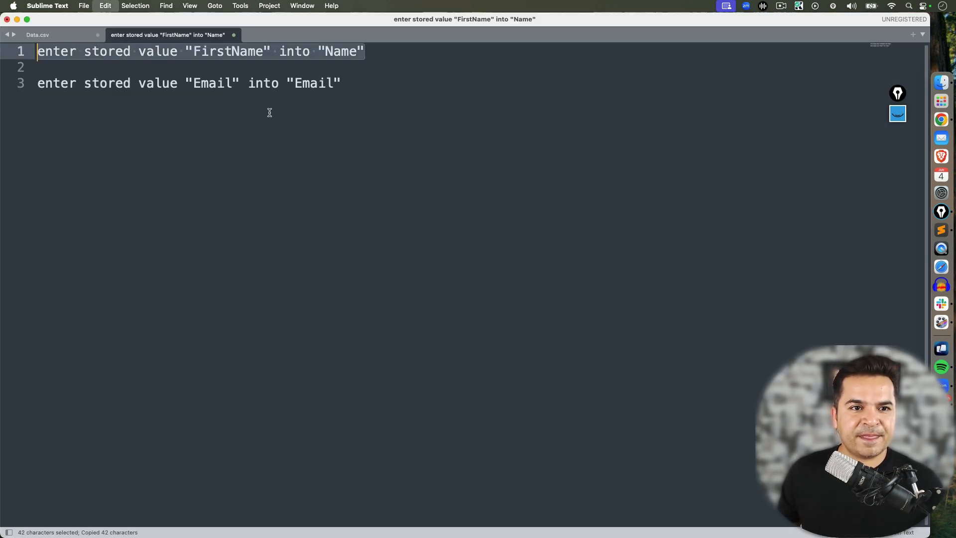
pyautogui.press('super+Tab')
pyautogui.click(461, 211)
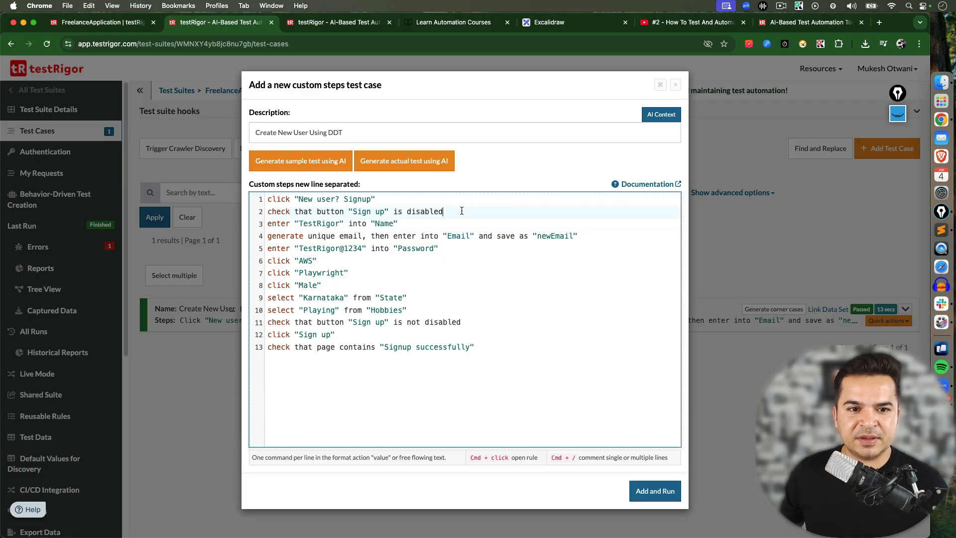
pyautogui.press('Return')
pyautogui.press('super+v')
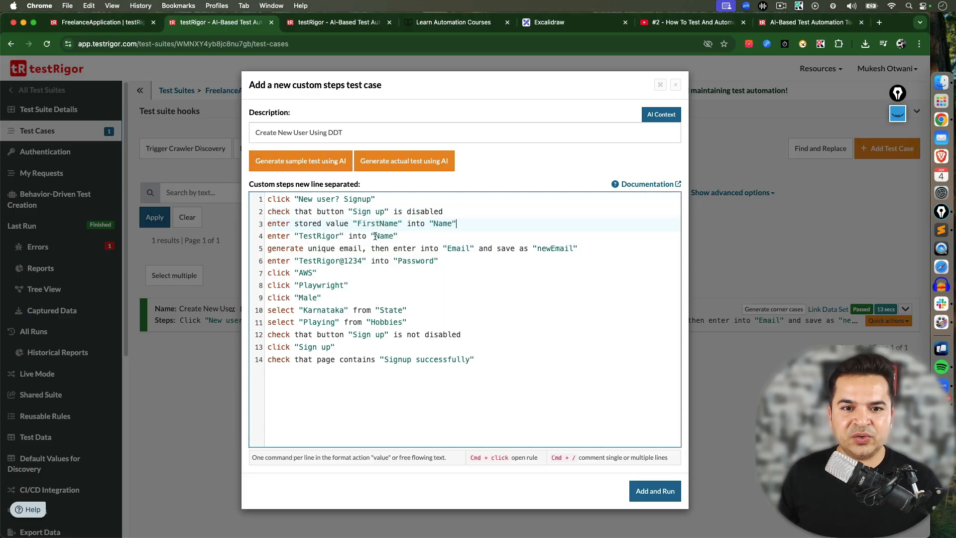
# Delete the hard-coded step entering "TestRigor" into "Name" below the new stored-value step
pyautogui.moveTo(295, 224); pyautogui.dragTo(349, 224)
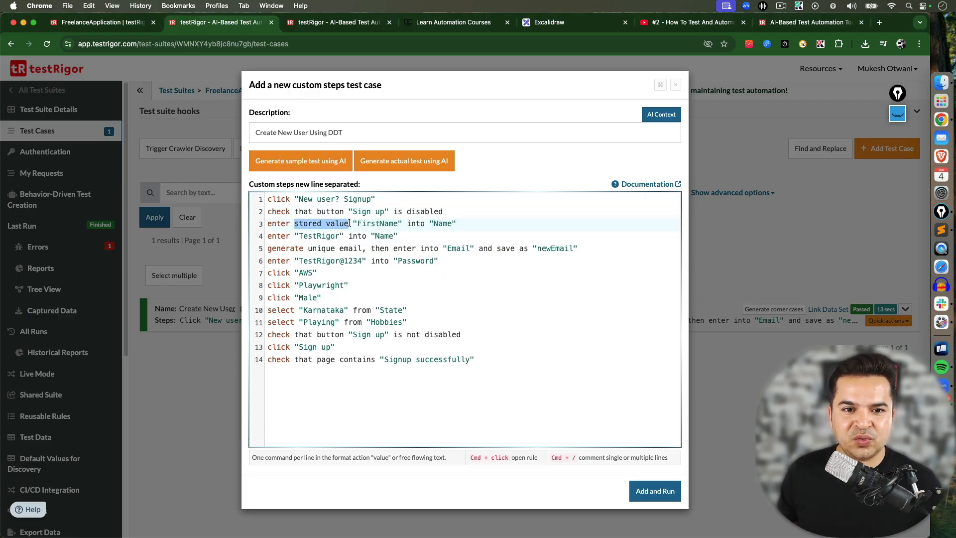
pyautogui.doubleClick(359, 224)
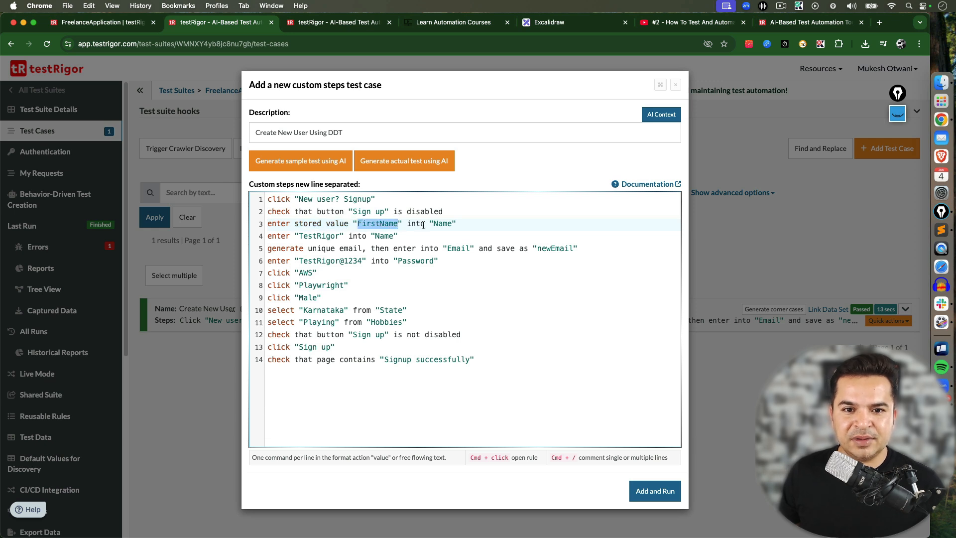
pyautogui.click(455, 224)
pyautogui.doubleClick(374, 223)
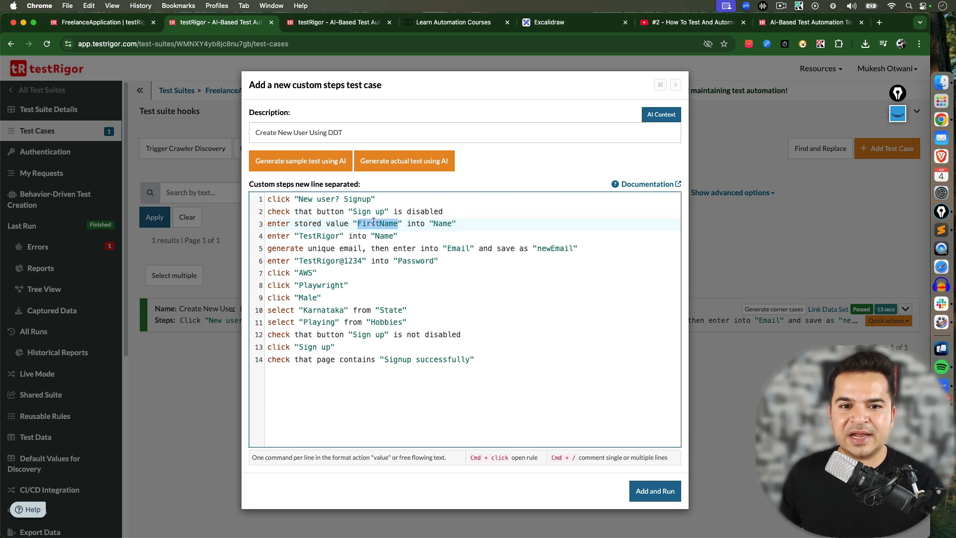
pyautogui.moveTo(399, 235); pyautogui.dragTo(264, 234)
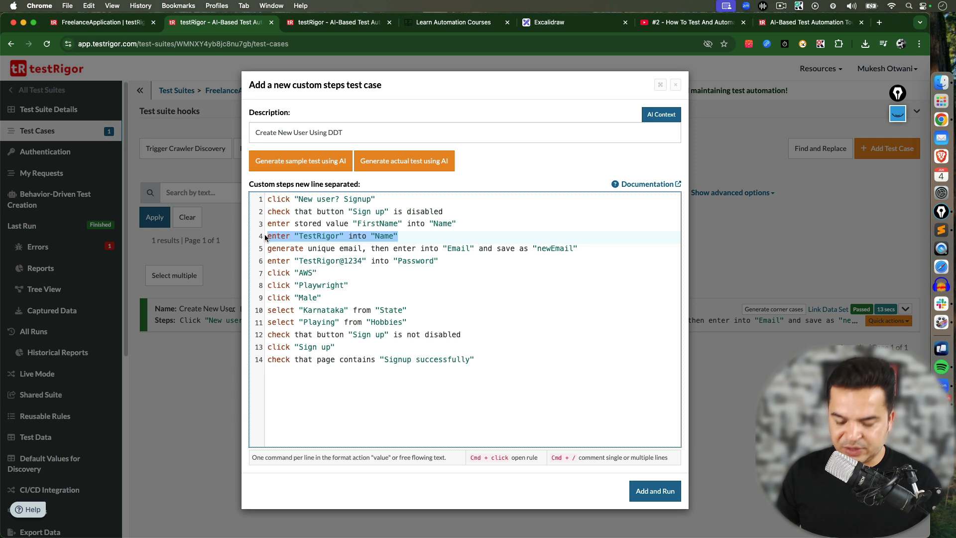
pyautogui.press('BackSpace')
pyautogui.press('BackSpace')
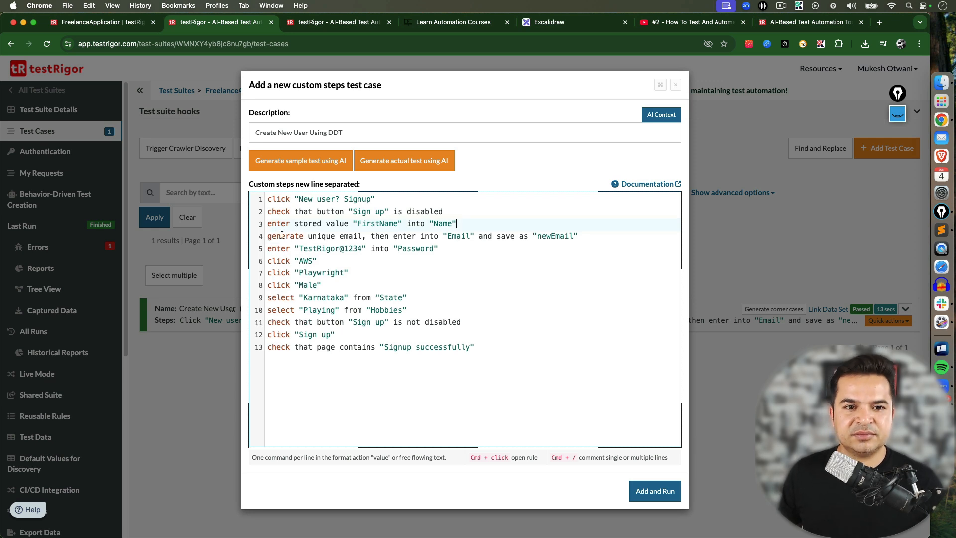
# Copy the step enter stored value "Email" into "Email" and insert it after the FirstName step
pyautogui.moveTo(269, 236); pyautogui.dragTo(587, 238)
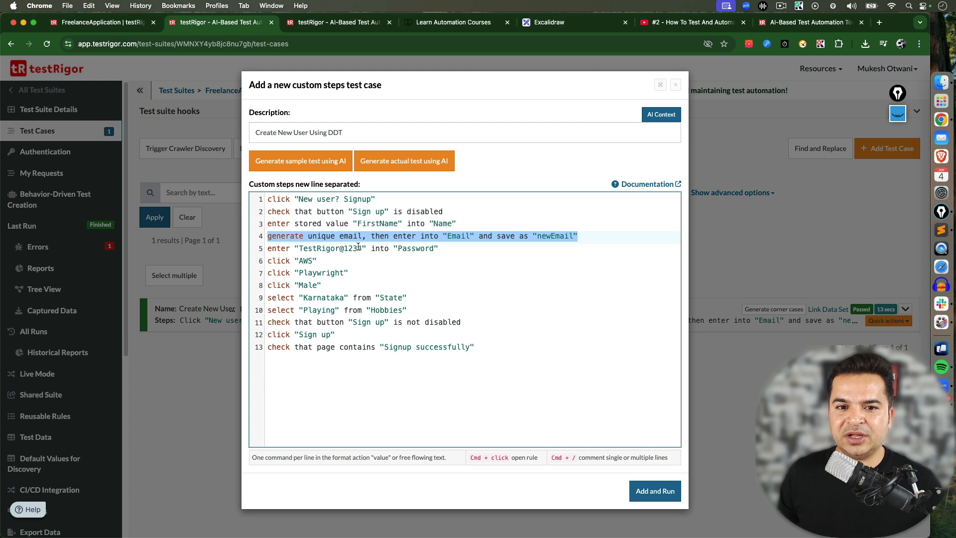
pyautogui.click(460, 224)
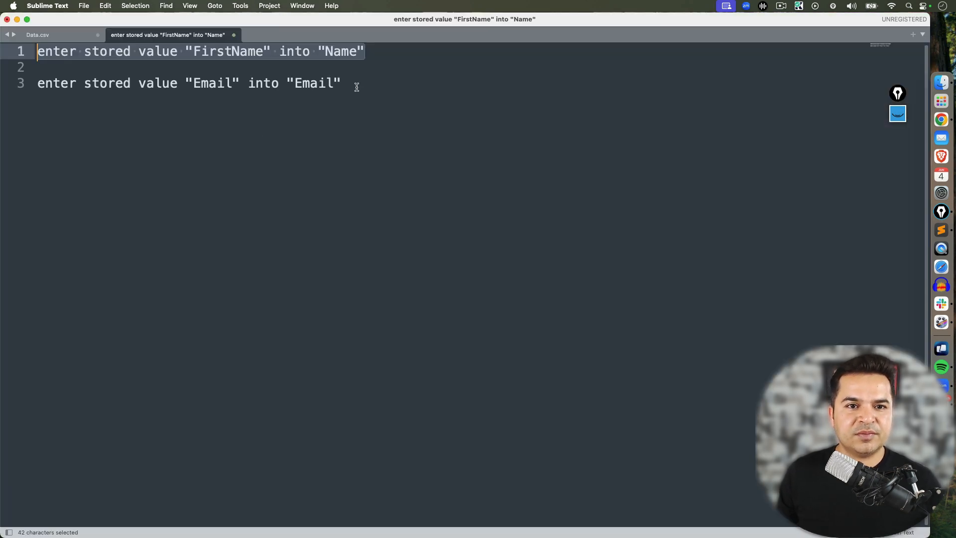
pyautogui.moveTo(356, 85); pyautogui.dragTo(36, 84)
pyautogui.press('super+c')
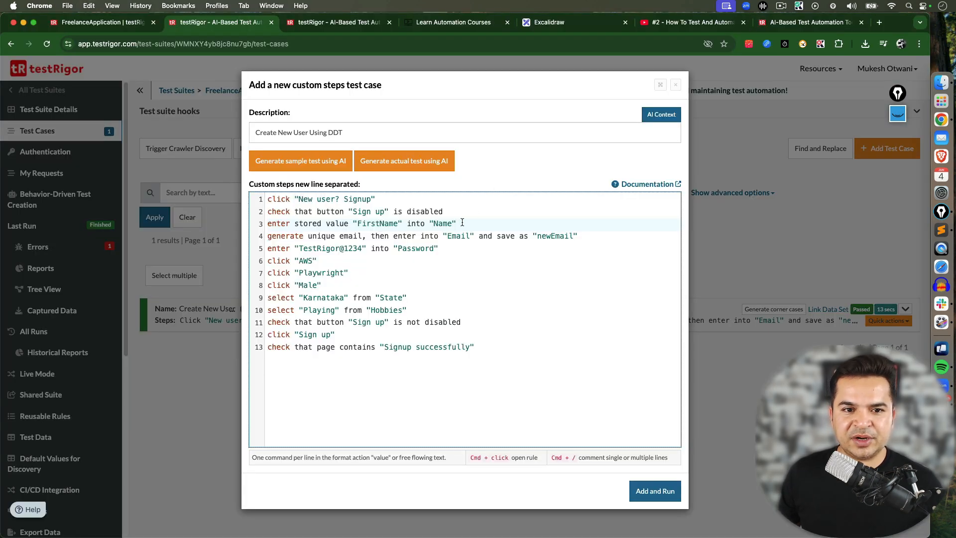
pyautogui.press('Return')
pyautogui.press('super+v')
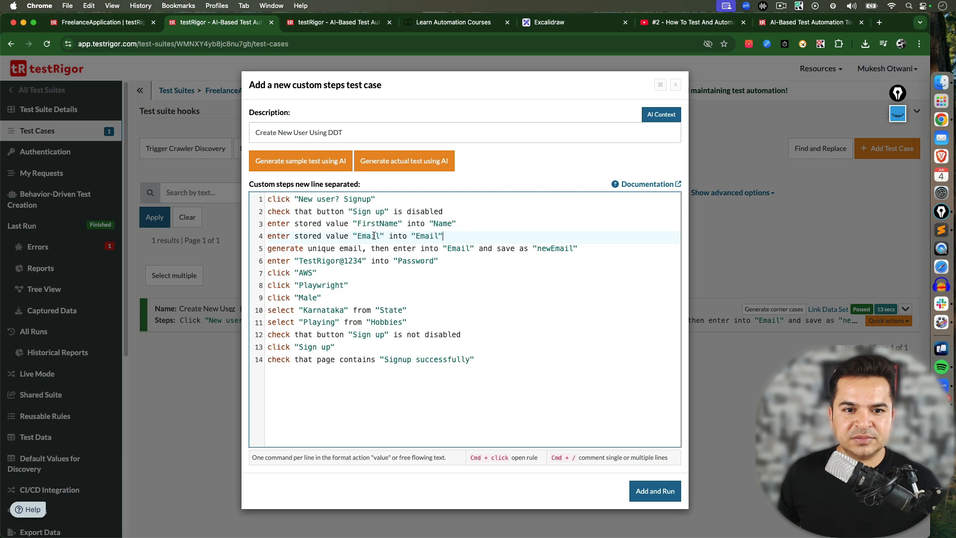
# Delete the step that generates a unique email and saves it as "newEmail"
pyautogui.tripleClick(274, 247)
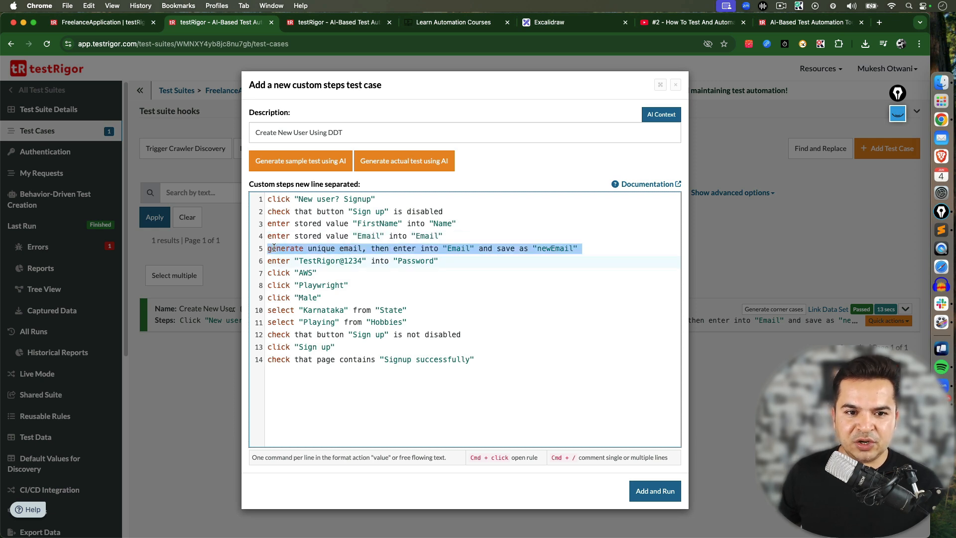
pyautogui.press('BackSpace')
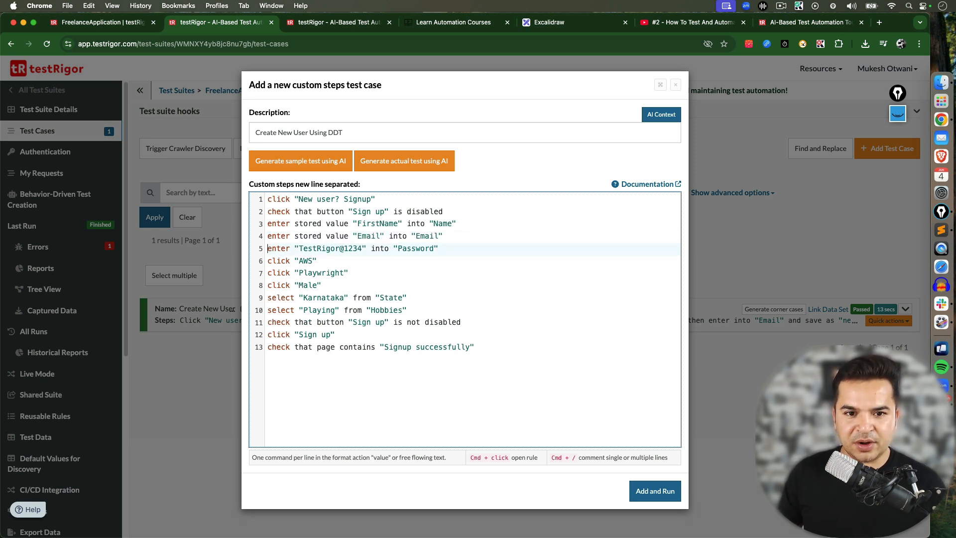
pyautogui.click(379, 236)
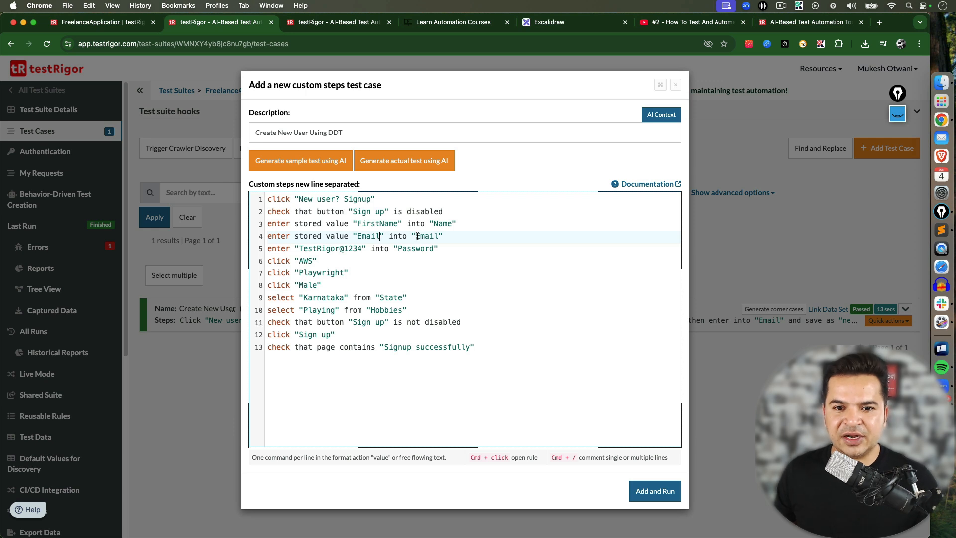
pyautogui.moveTo(417, 236); pyautogui.dragTo(440, 238)
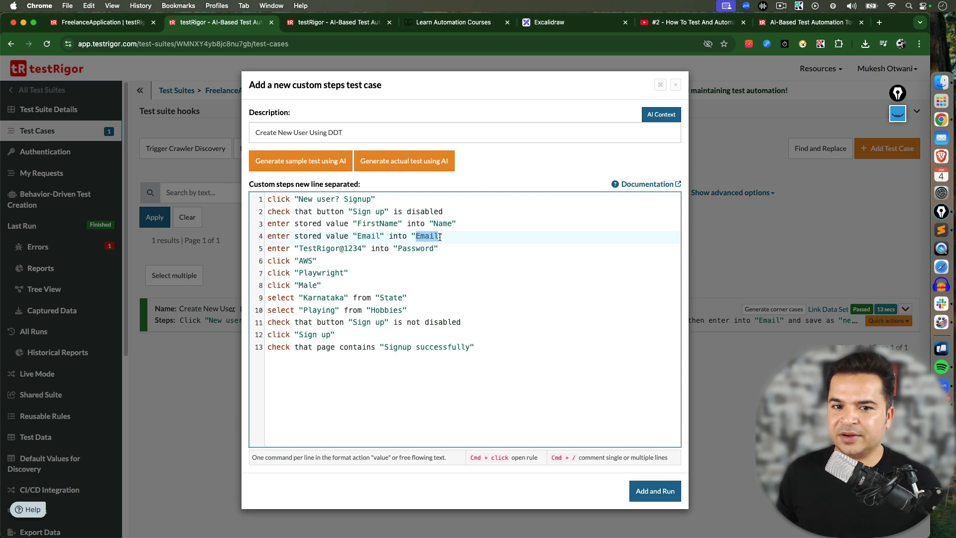
pyautogui.doubleClick(358, 236)
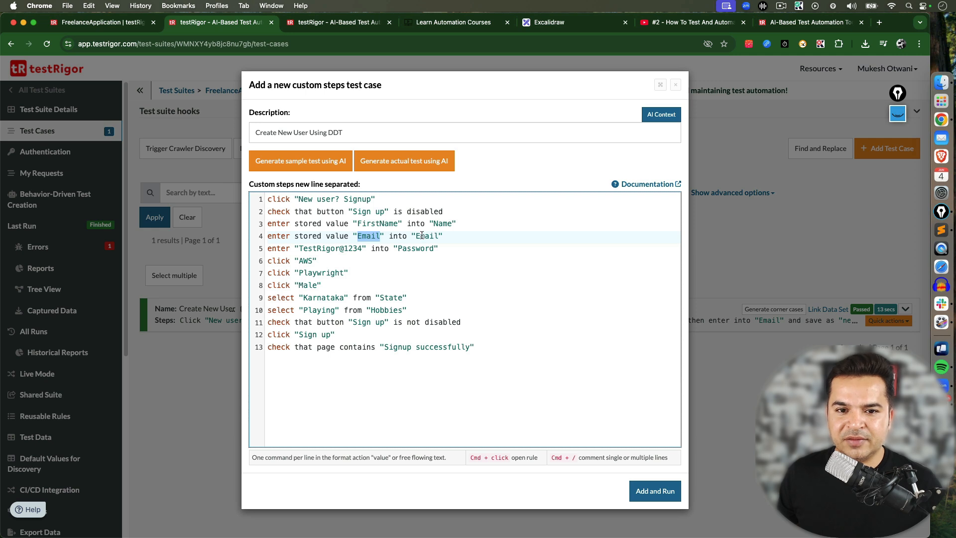
pyautogui.moveTo(416, 236); pyautogui.dragTo(439, 237)
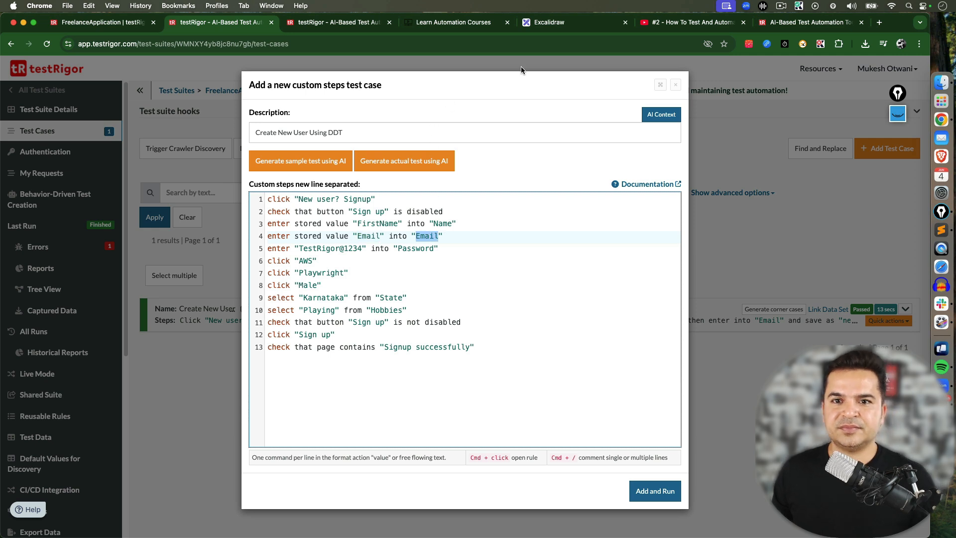
# Compare the signup form's fields with the stored-value names in the test steps
pyautogui.click(450, 22)
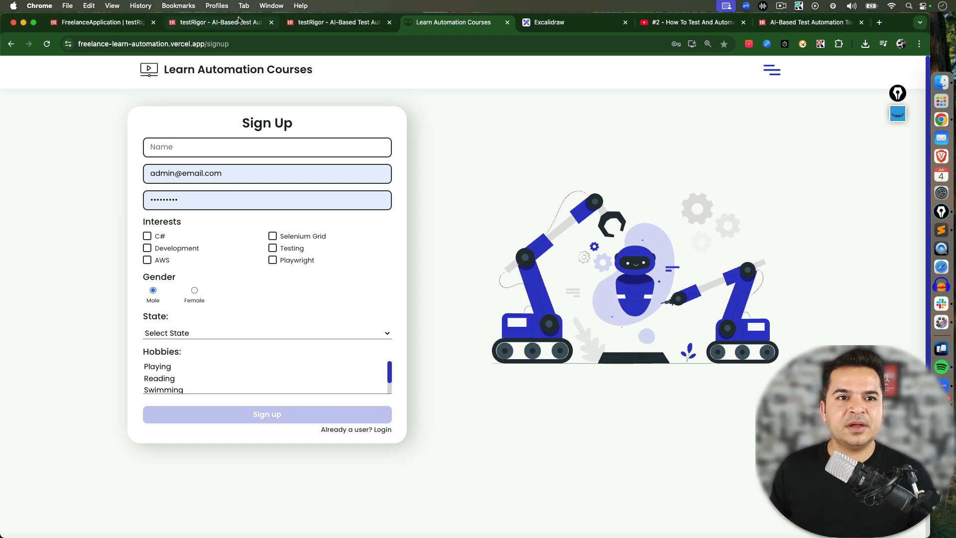
pyautogui.click(301, 24)
pyautogui.click(264, 22)
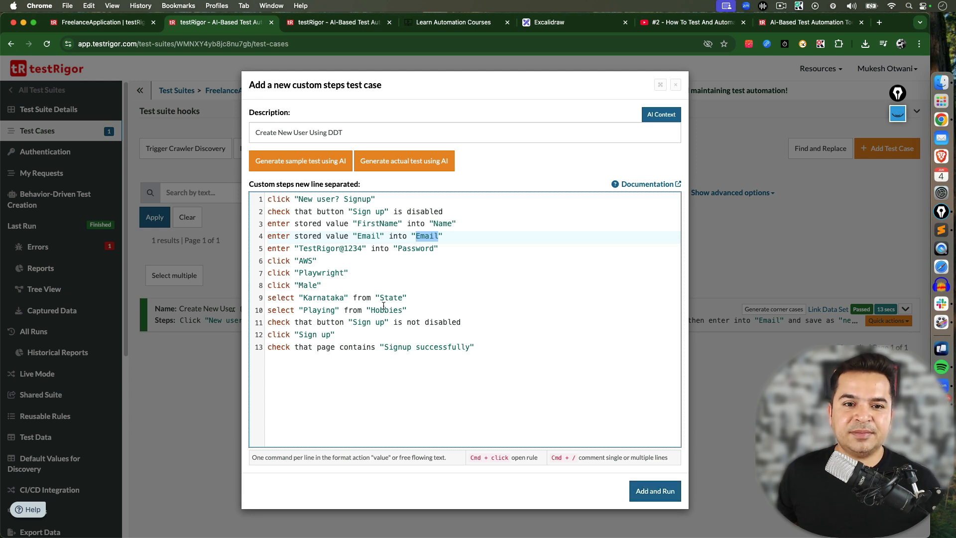
pyautogui.doubleClick(369, 224)
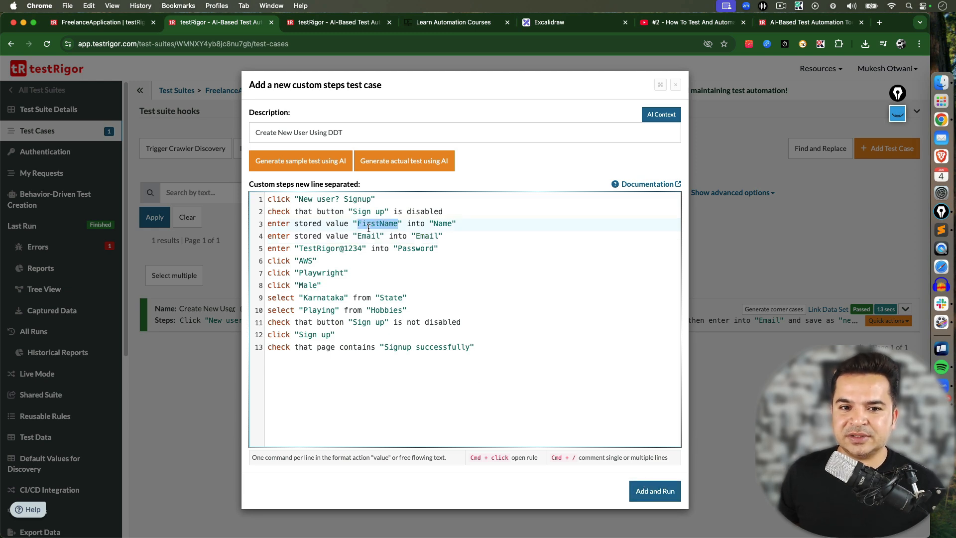
# Create a new test data set named "FormData" for the test suite
pyautogui.click(93, 22)
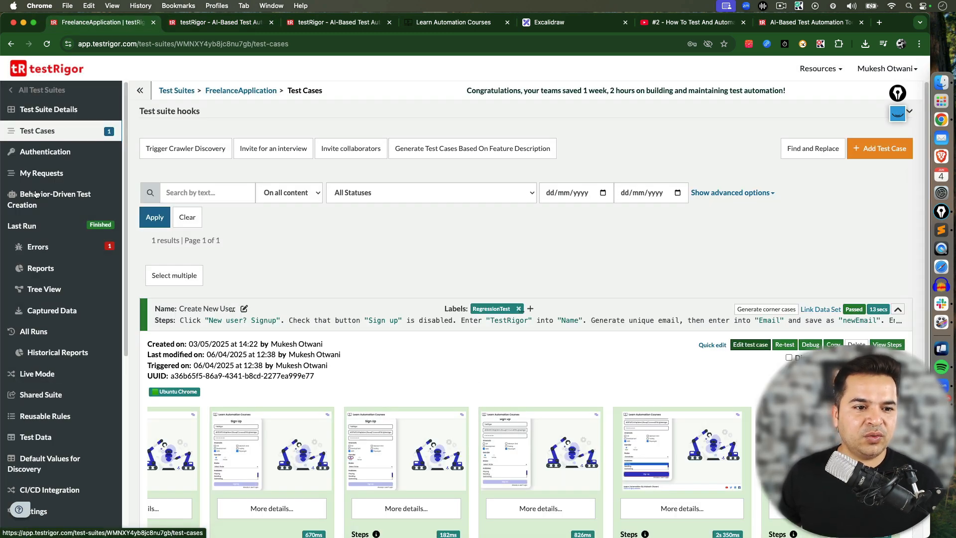
pyautogui.click(39, 443)
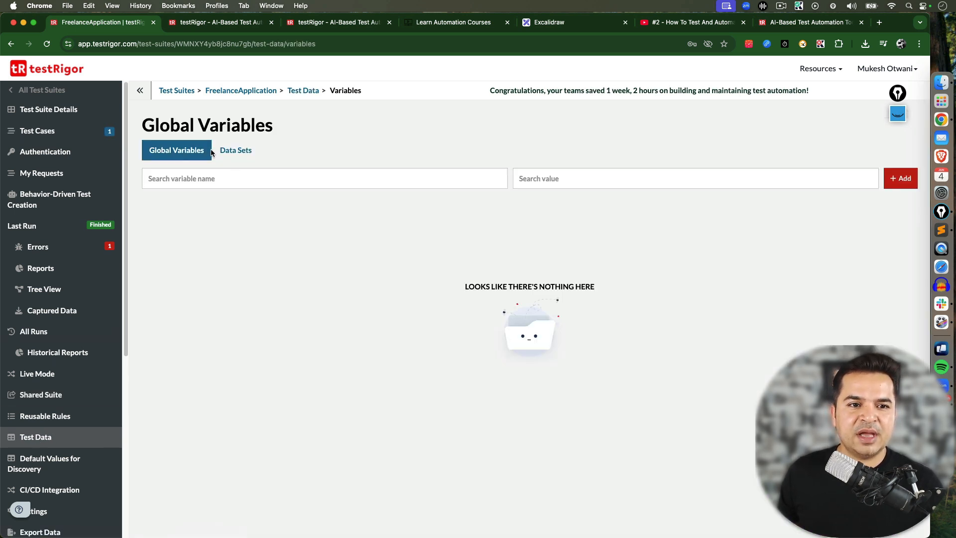
pyautogui.click(233, 151)
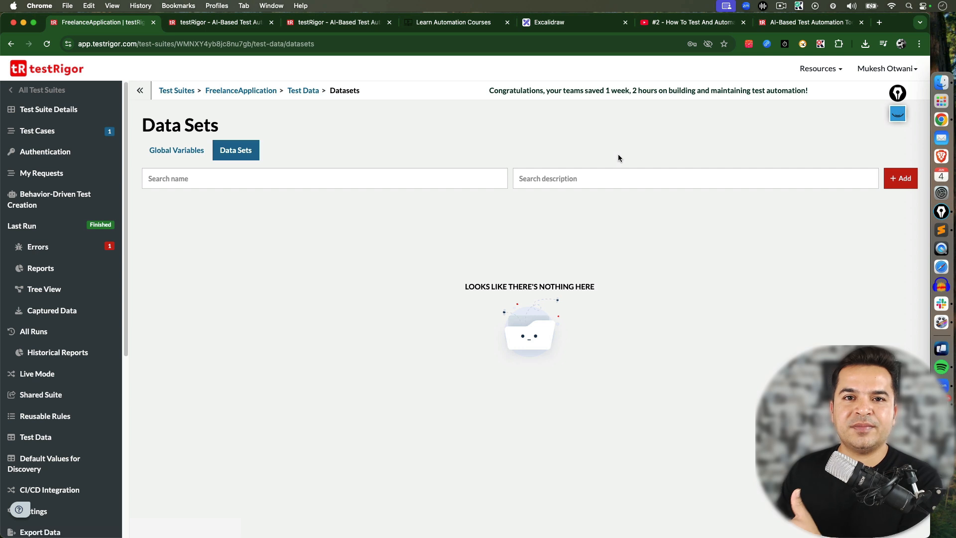
pyautogui.click(903, 185)
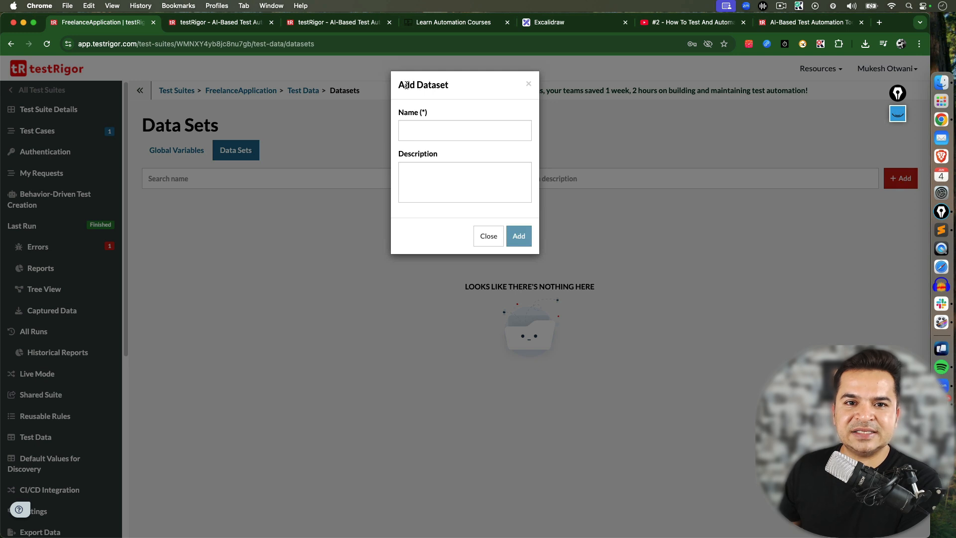
pyautogui.moveTo(400, 84); pyautogui.dragTo(454, 87)
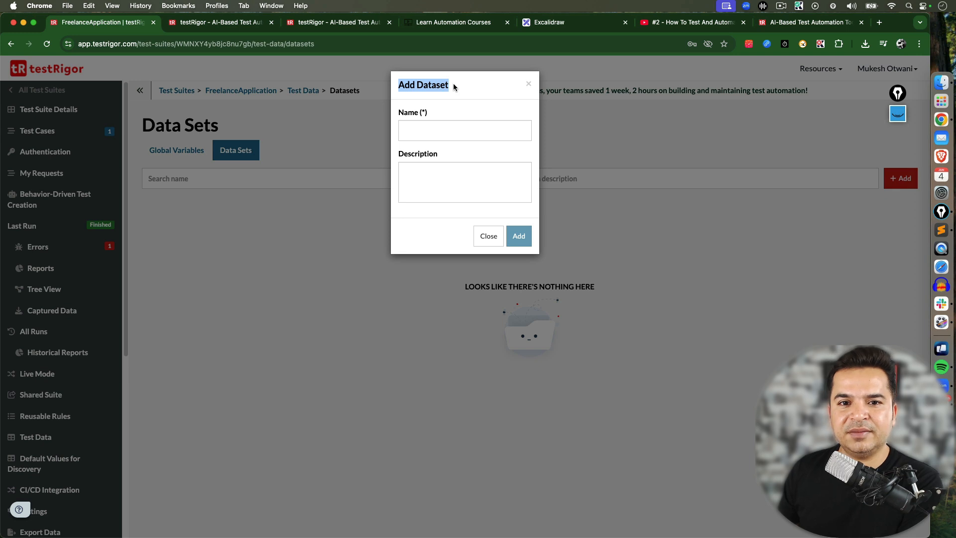
pyautogui.click(430, 130)
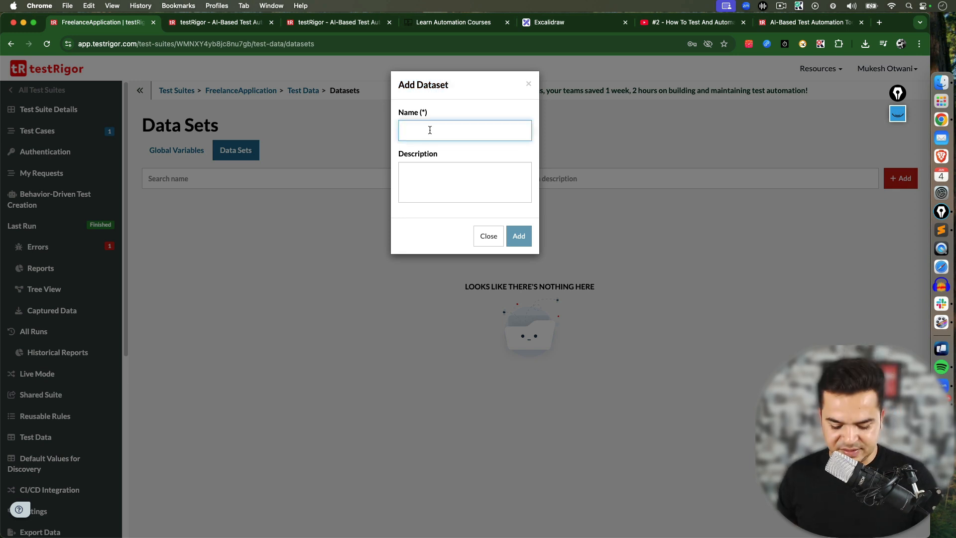
pyautogui.write('FormData')
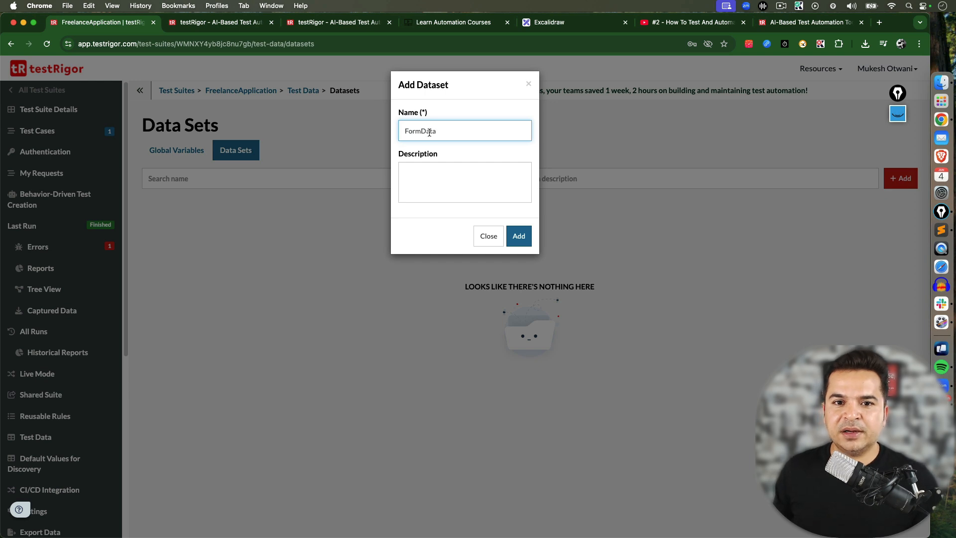
pyautogui.moveTo(443, 132); pyautogui.dragTo(404, 132)
pyautogui.click(423, 173)
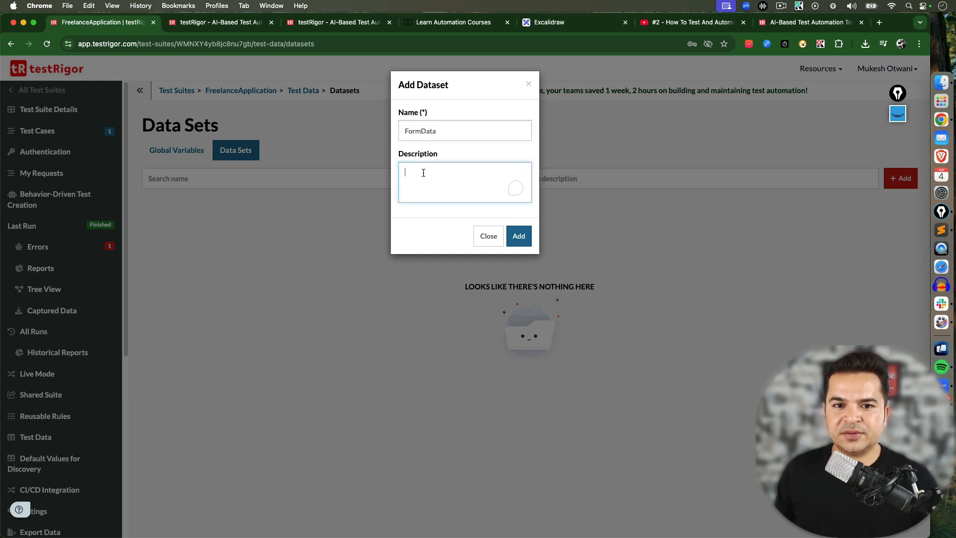
pyautogui.click(516, 237)
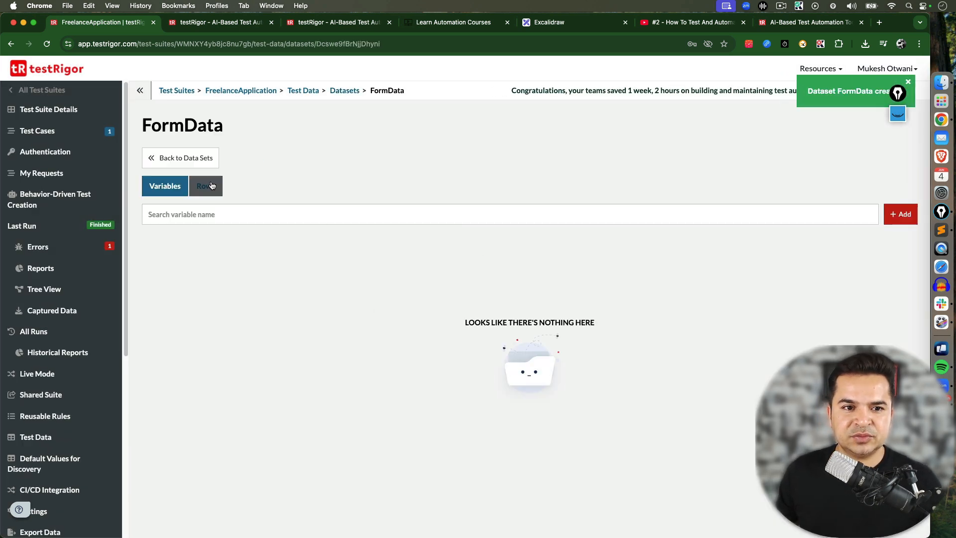
# Add a row named "Row1" to the FormData data set
pyautogui.click(343, 90)
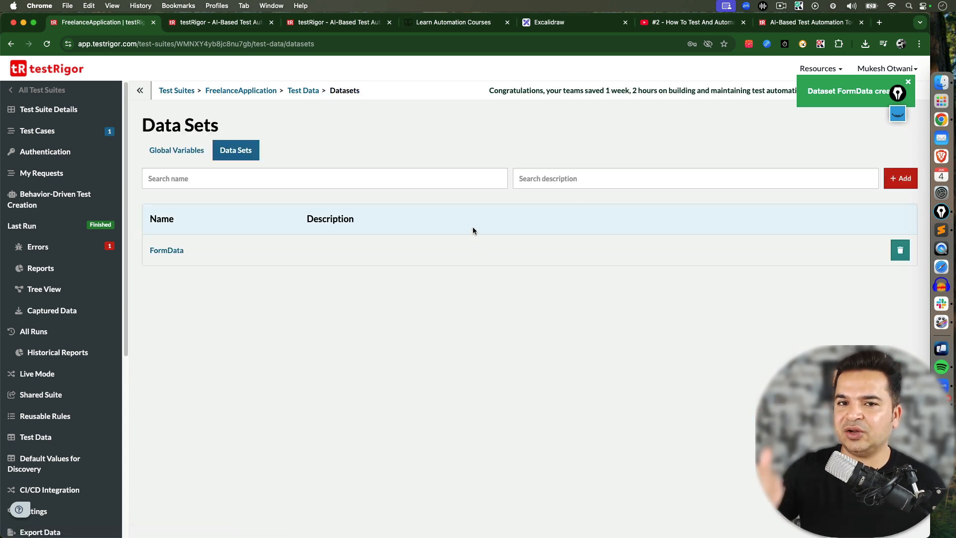
pyautogui.click(174, 252)
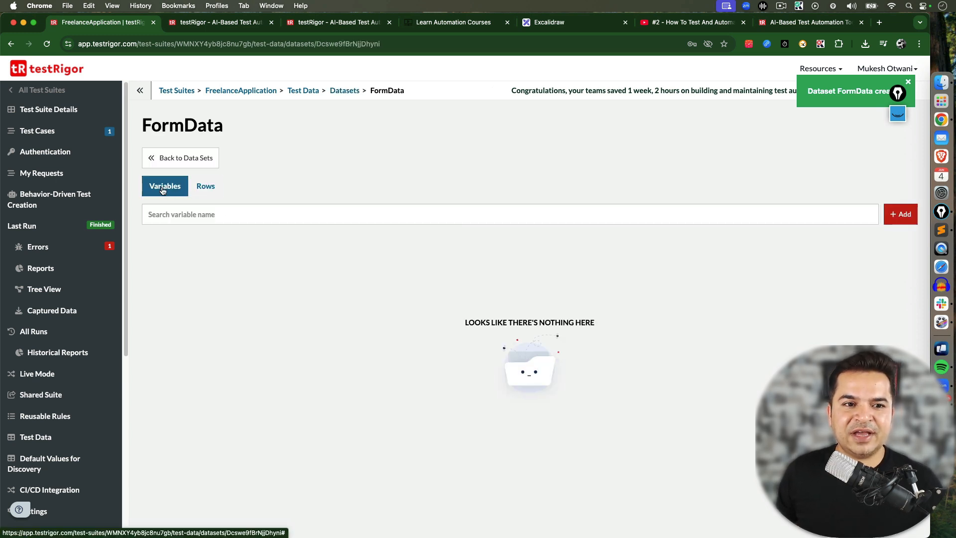
pyautogui.click(206, 188)
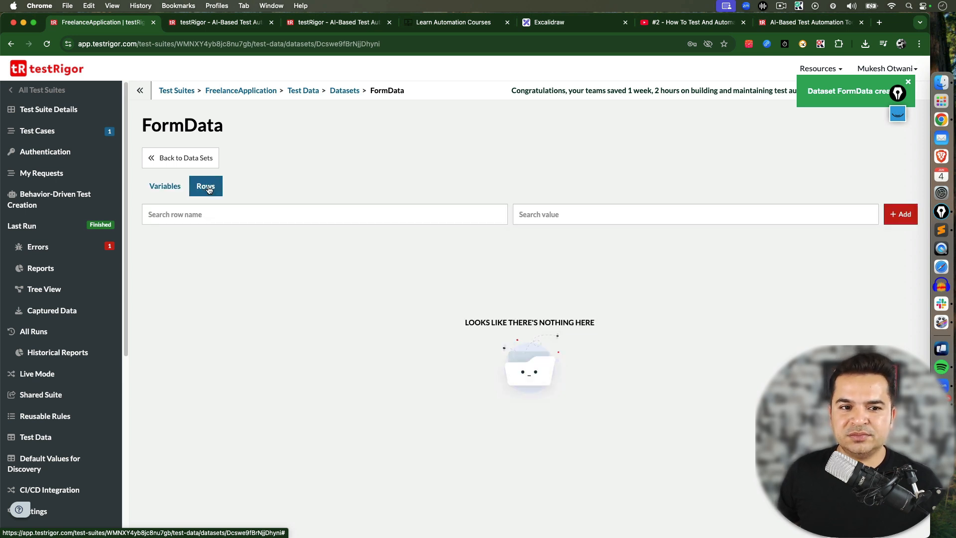
pyautogui.click(896, 219)
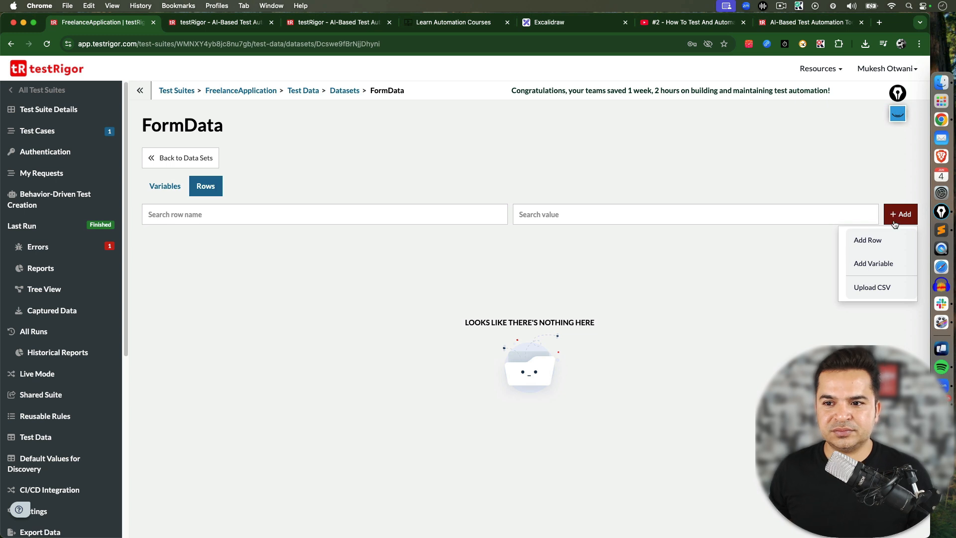
pyautogui.click(867, 240)
pyautogui.click(403, 125)
pyautogui.write('Row1')
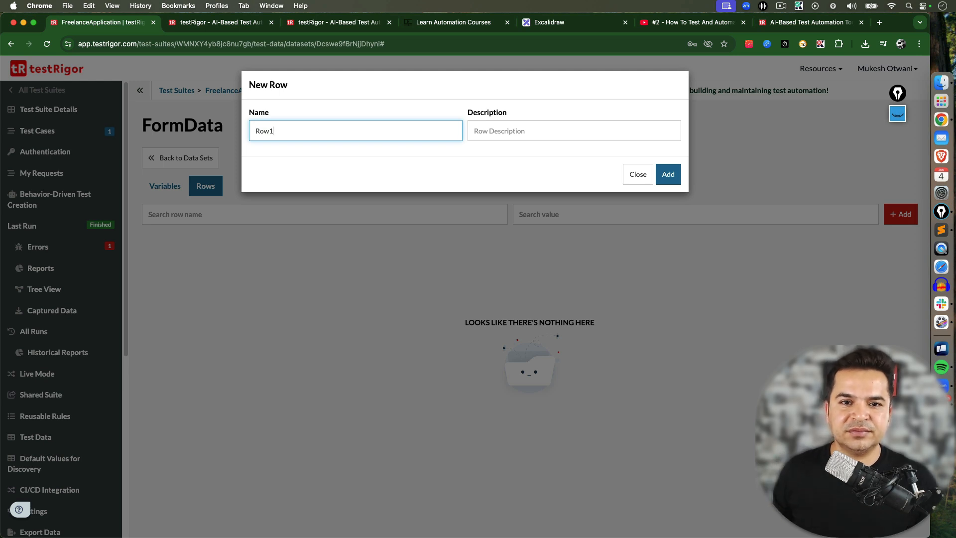
pyautogui.click(667, 174)
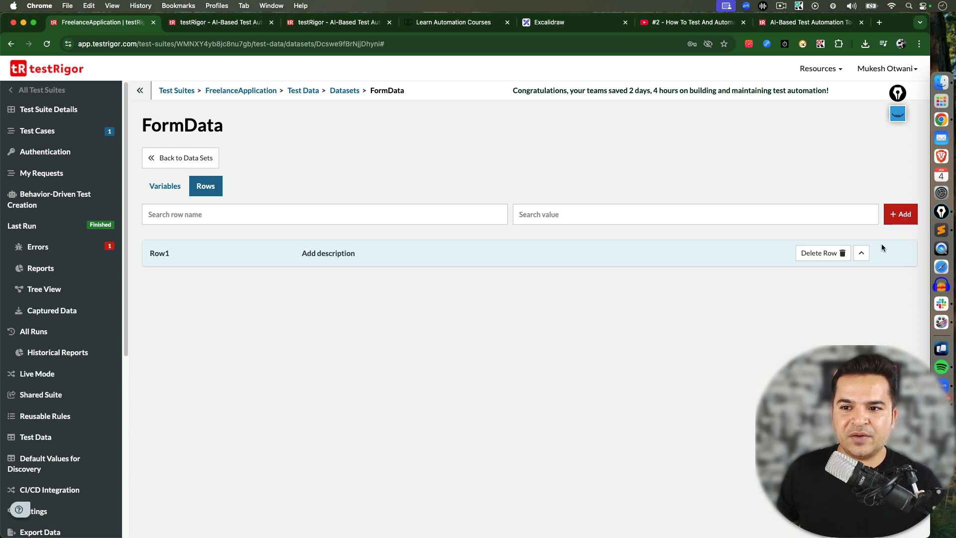
# Add a text variable "FirstName" to FormData, entering the user's first name as its Row1 value
pyautogui.click(899, 217)
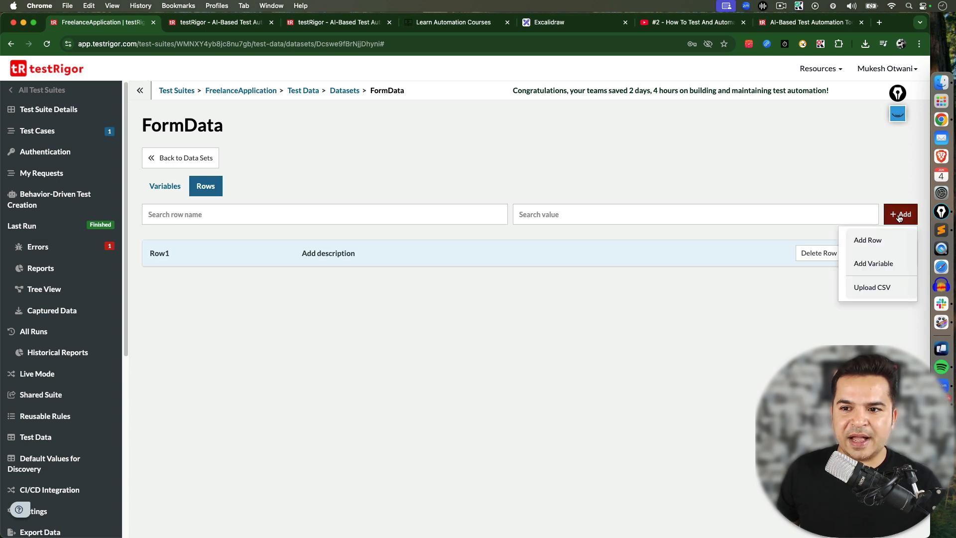
pyautogui.click(885, 267)
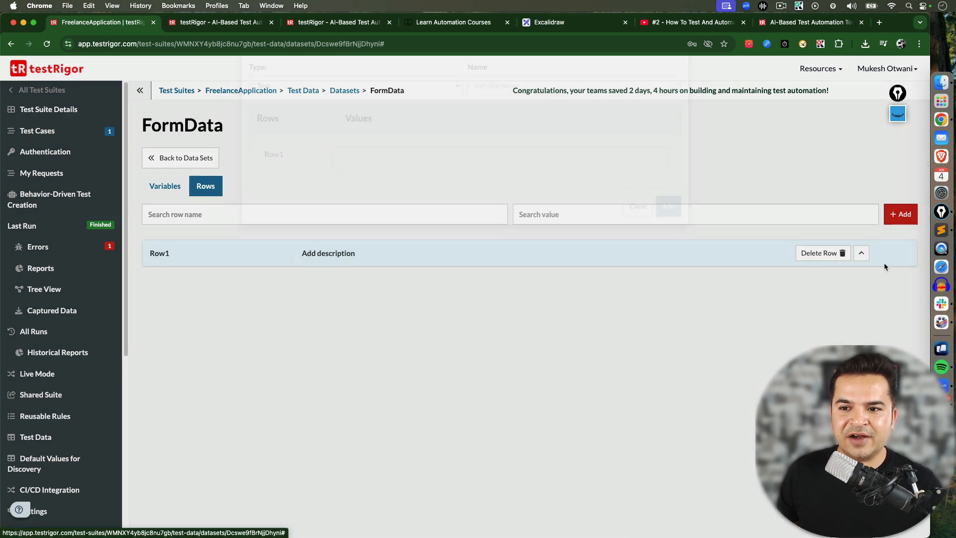
pyautogui.click(502, 129)
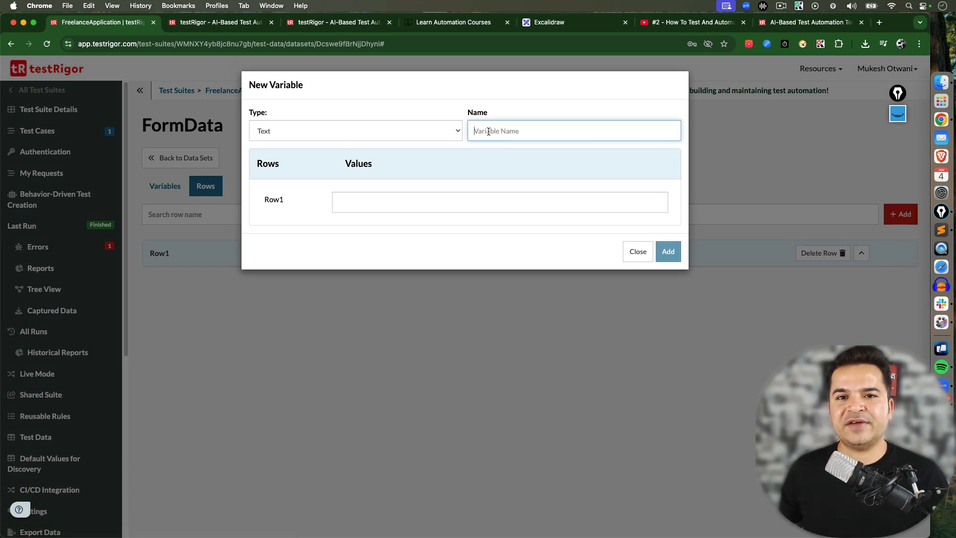
pyautogui.write('First')
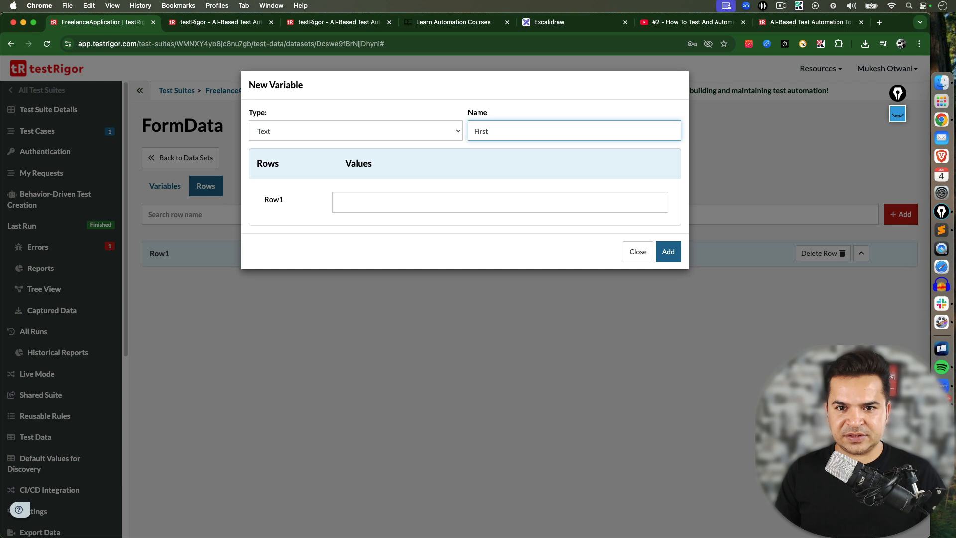
pyautogui.write('Name')
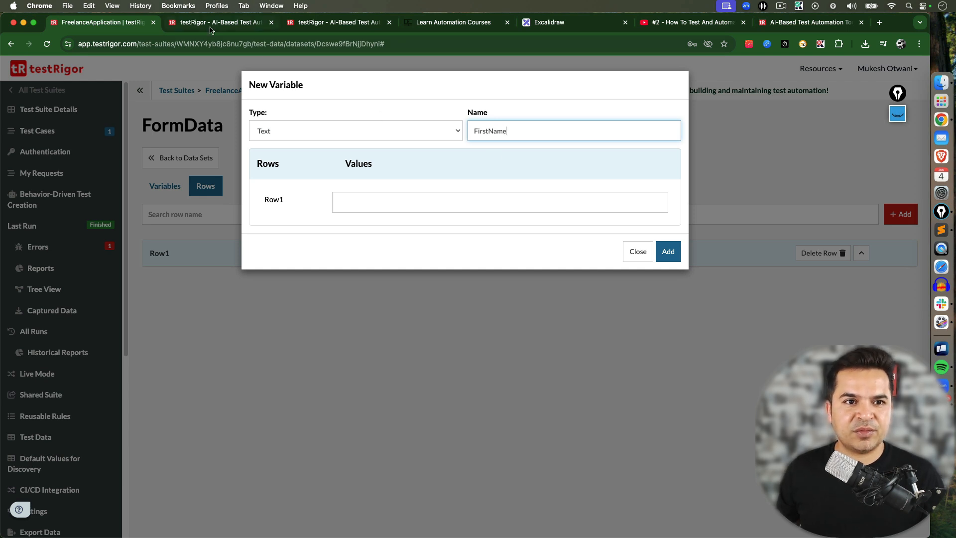
pyautogui.hotkey('ctrl', 'Tab')
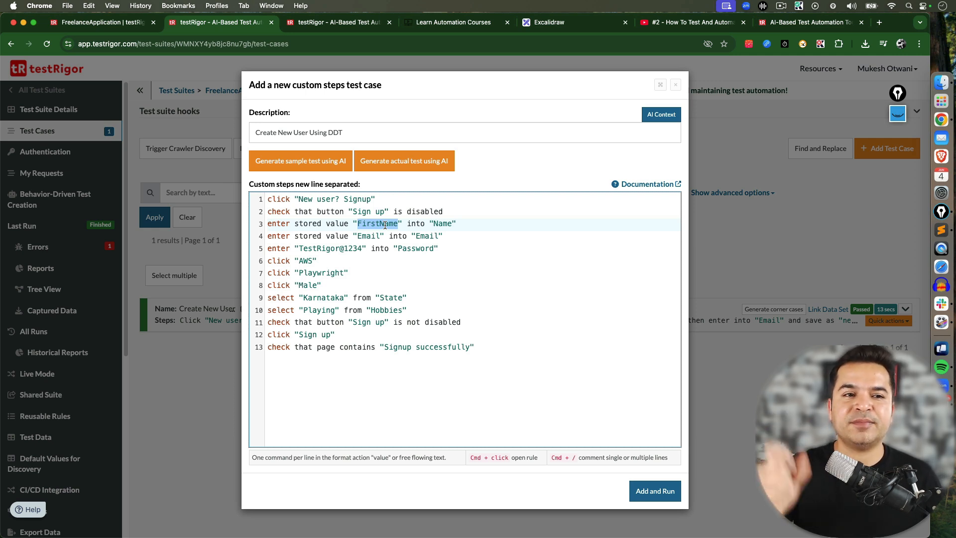
pyautogui.click(100, 22)
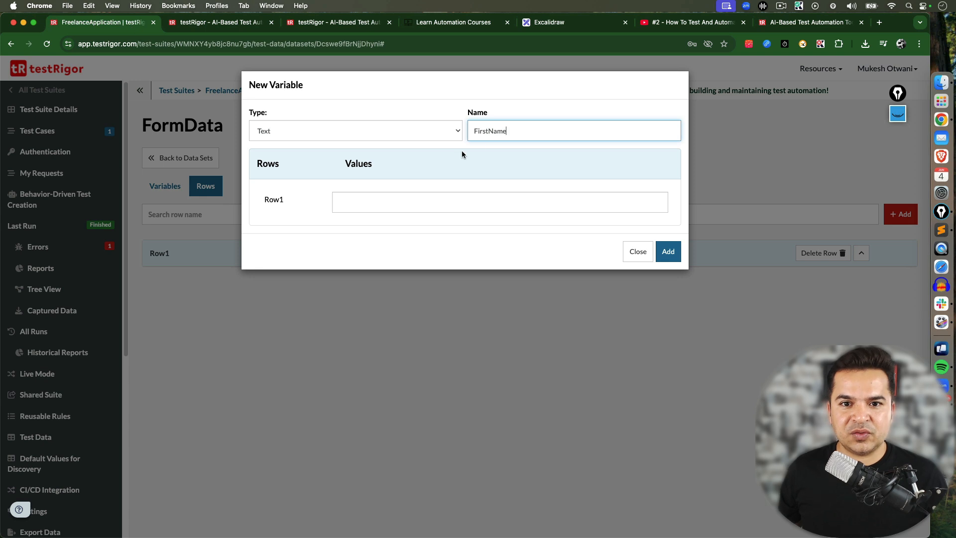
pyautogui.moveTo(514, 130); pyautogui.dragTo(463, 129)
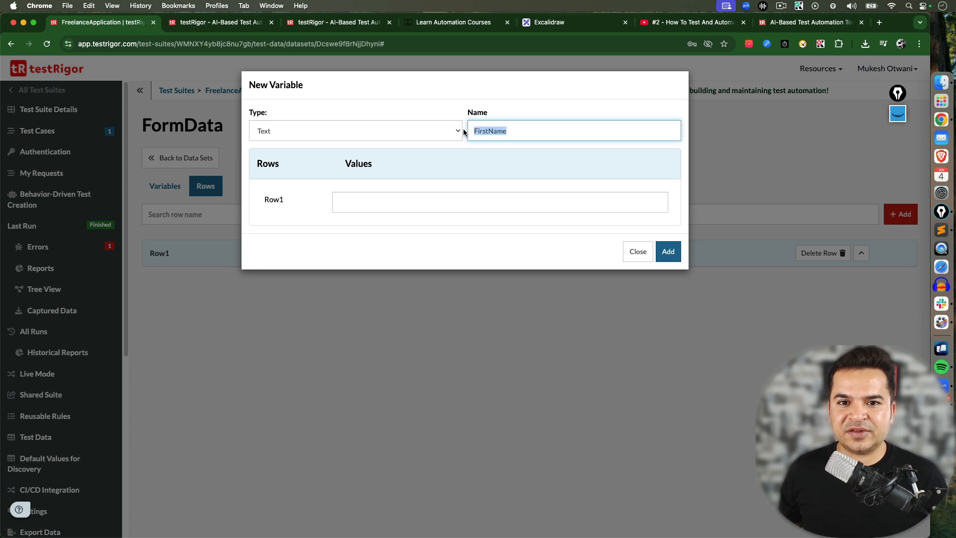
pyautogui.click(357, 204)
pyautogui.write('Mukesh')
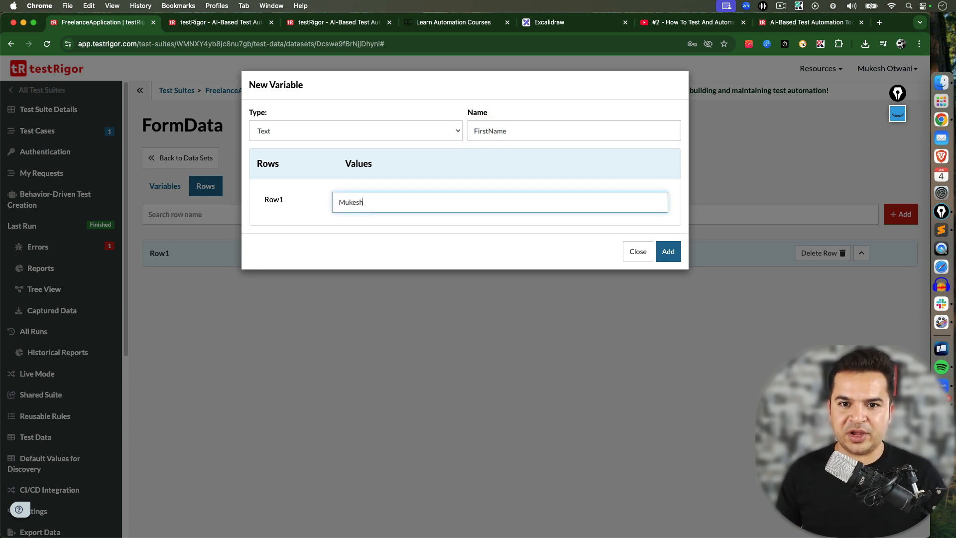
pyautogui.click(666, 251)
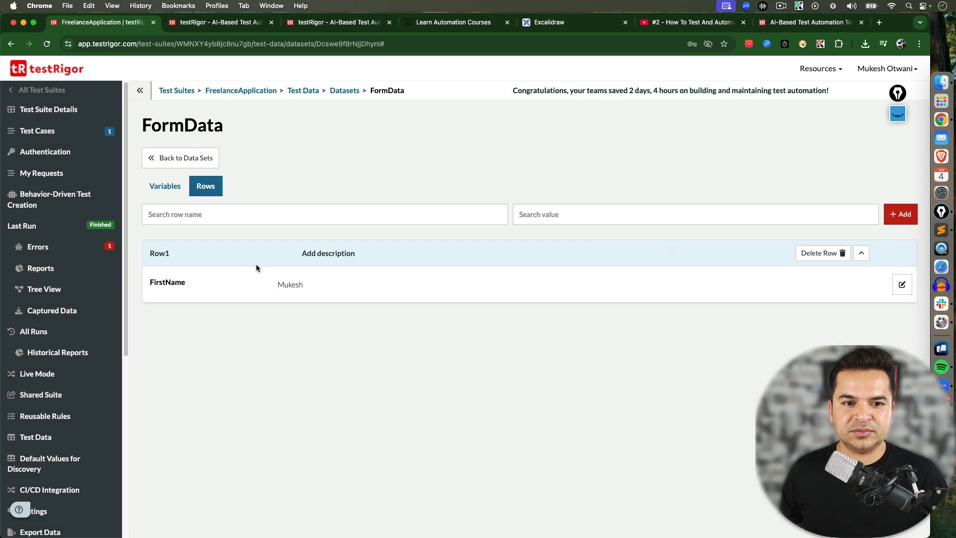
# Add a text variable "Email" to FormData, filling in the user's e-mail address as its Row1 value
pyautogui.doubleClick(165, 284)
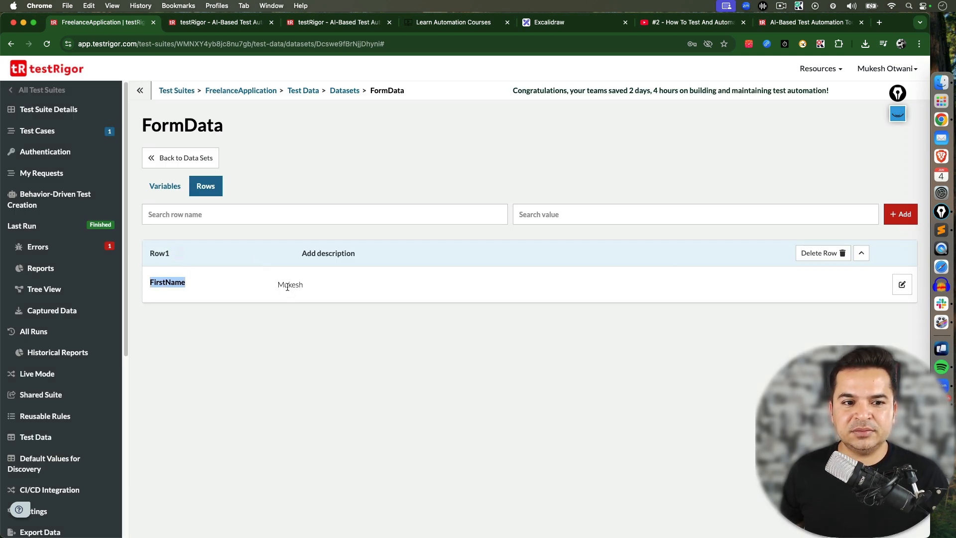
pyautogui.moveTo(270, 283); pyautogui.dragTo(302, 284)
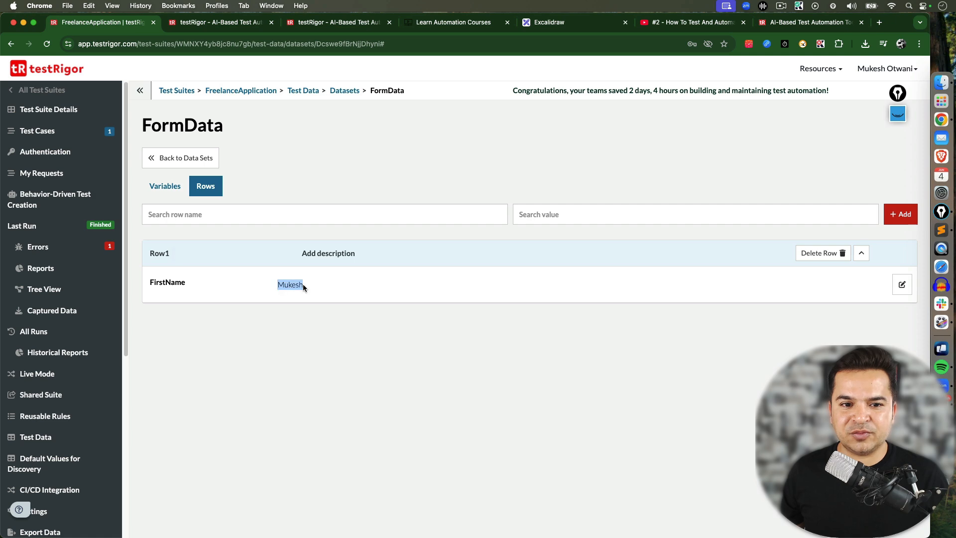
pyautogui.click(510, 334)
pyautogui.click(902, 214)
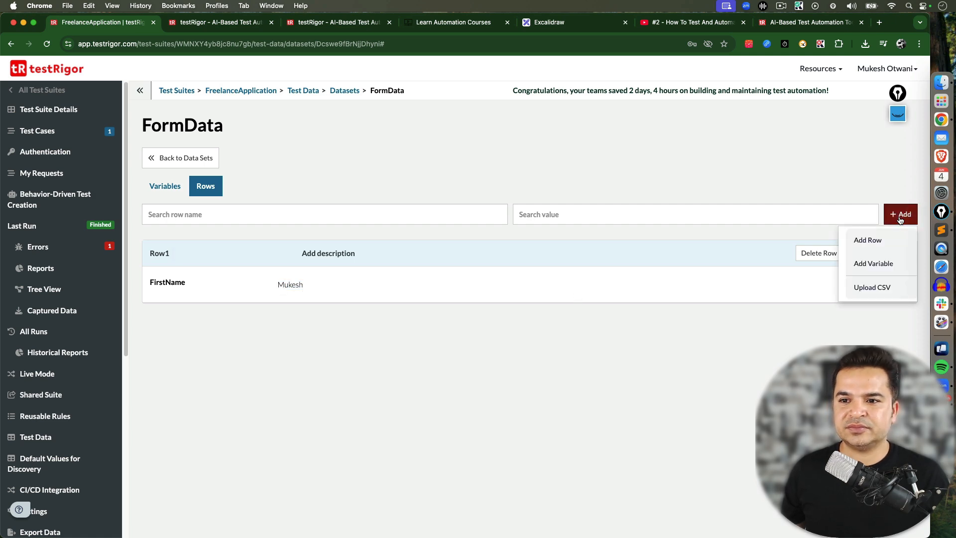
pyautogui.click(874, 263)
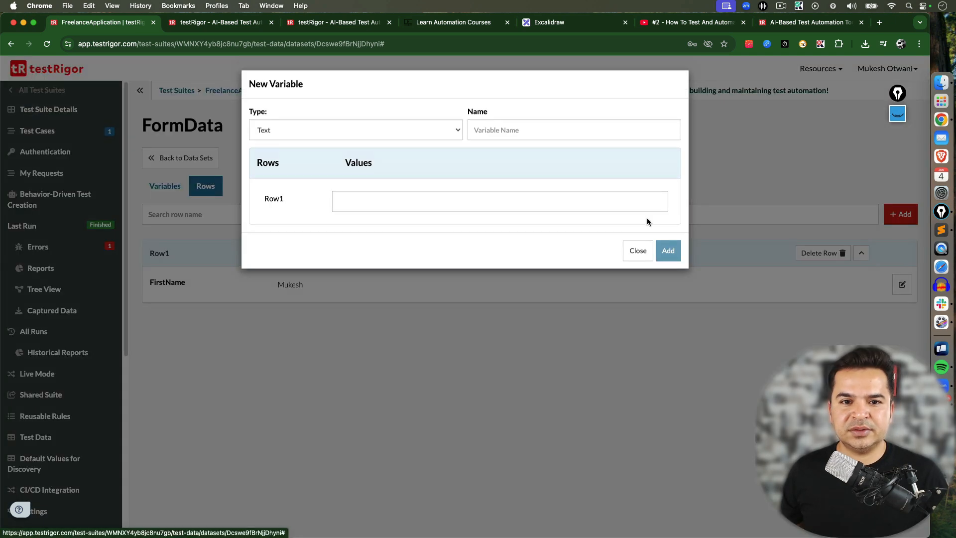
pyautogui.click(513, 128)
pyautogui.write('Email')
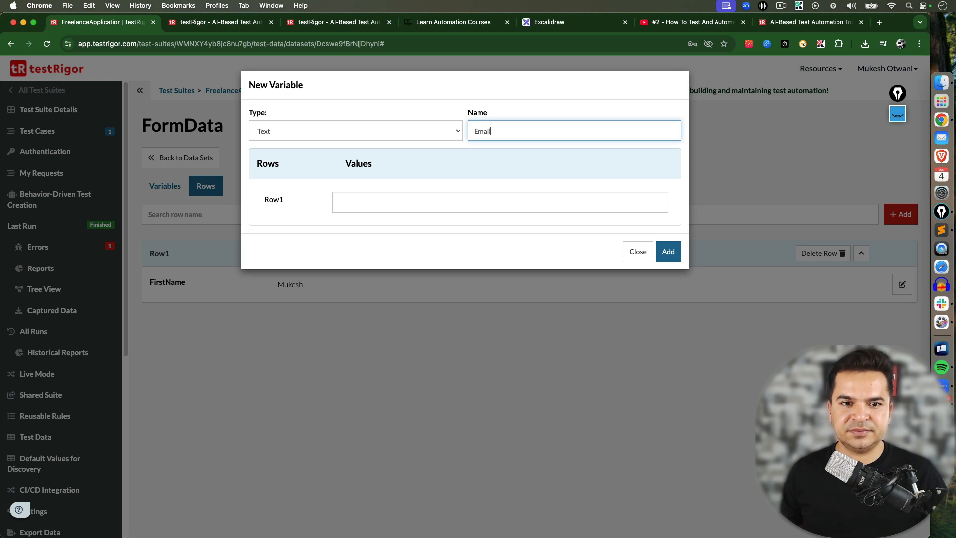
pyautogui.click(453, 204)
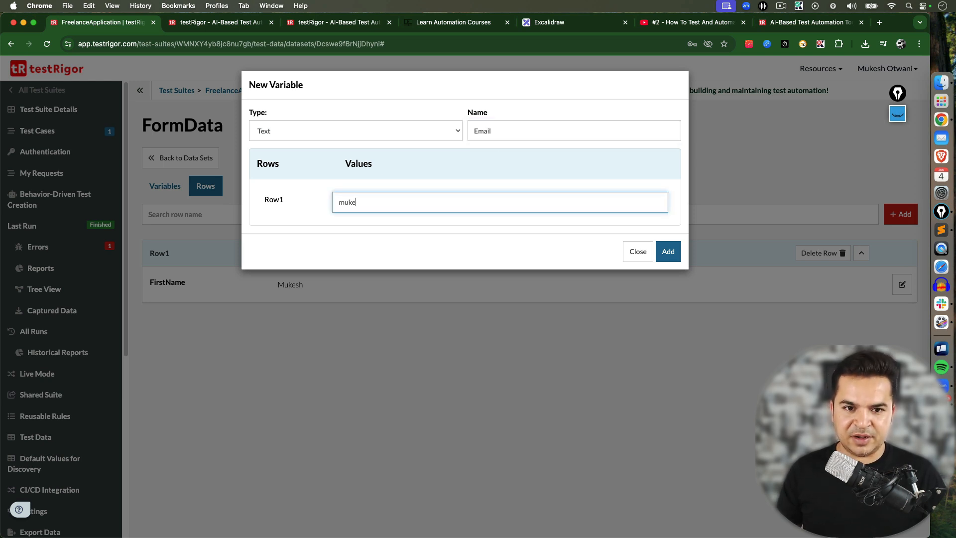
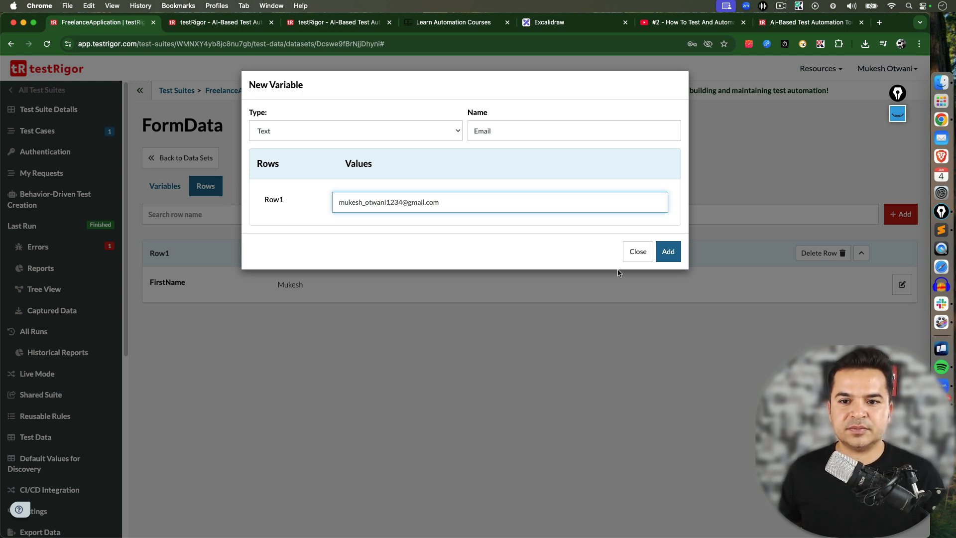
pyautogui.click(668, 251)
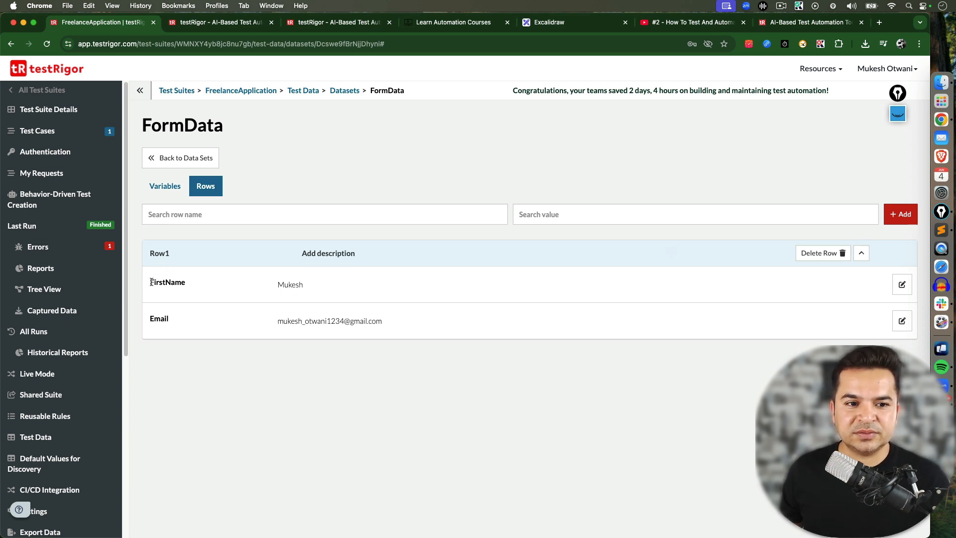
# Compare the FormData Row1 variable names with the stored value names used in the test case steps
pyautogui.moveTo(151, 282); pyautogui.dragTo(213, 285)
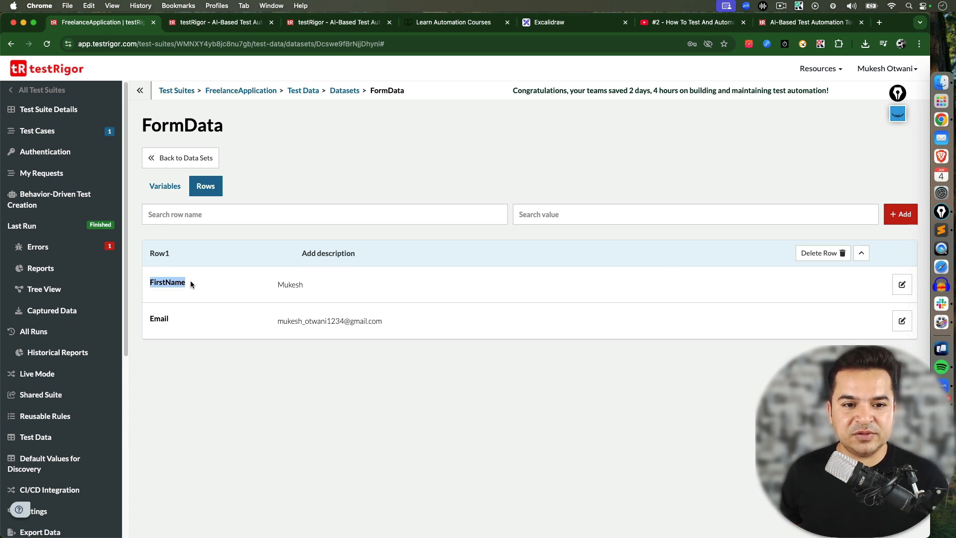
pyautogui.moveTo(146, 319); pyautogui.dragTo(178, 321)
pyautogui.click(328, 319)
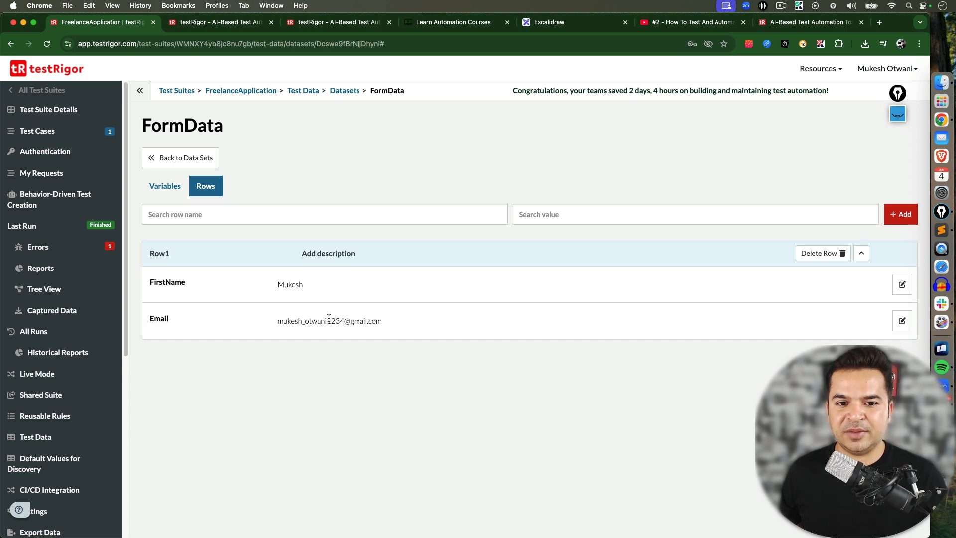
pyautogui.click(861, 253)
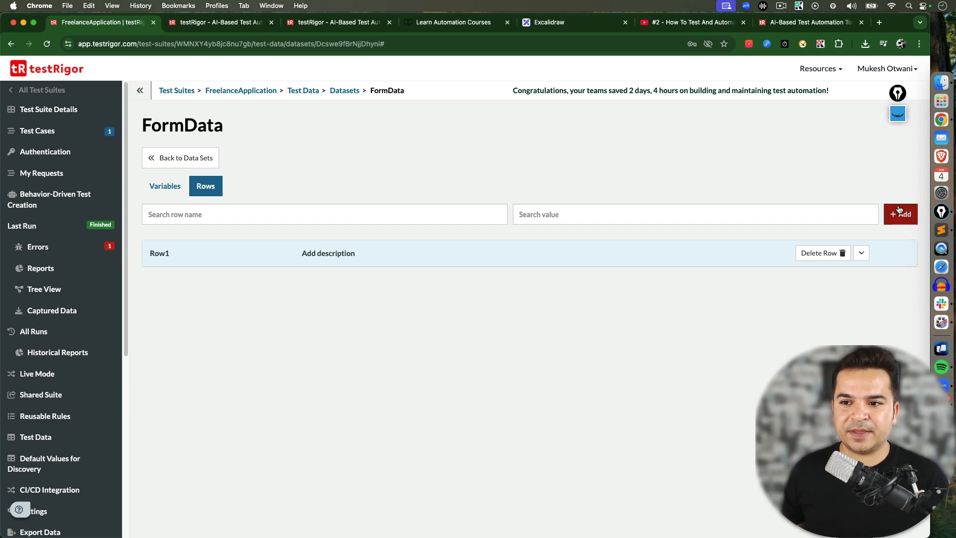
pyautogui.click(239, 23)
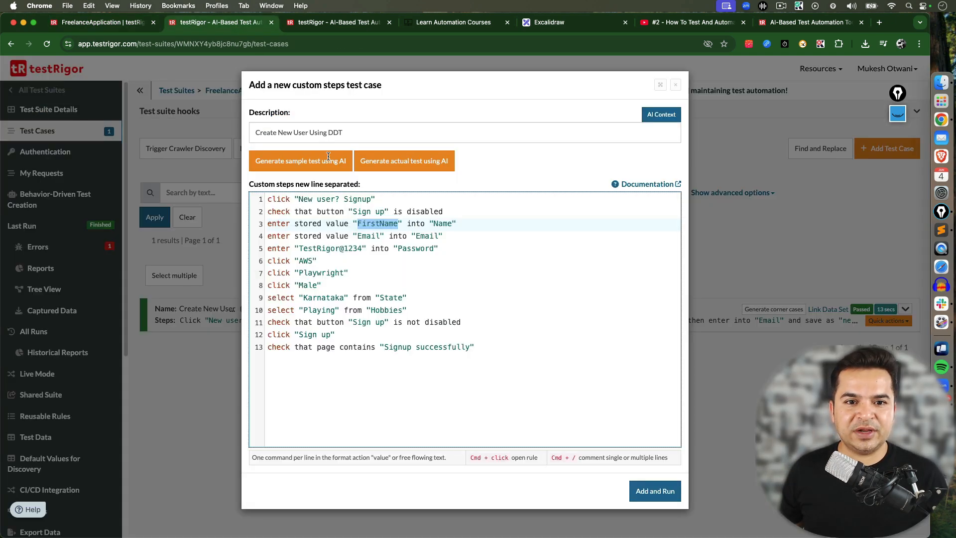
pyautogui.click(363, 236)
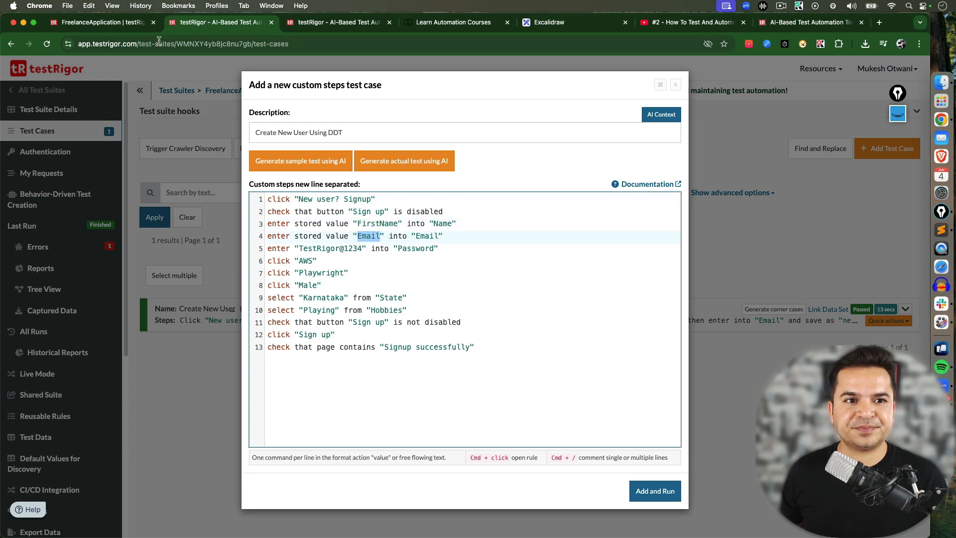
pyautogui.click(120, 18)
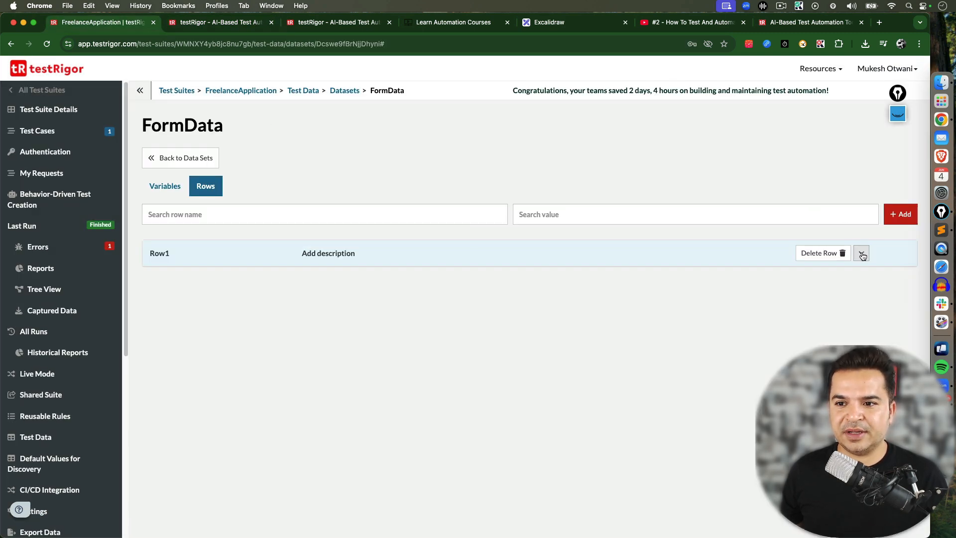
# Add a row named Row2 to FormData, filling in a second user's first name and e-mail address
pyautogui.click(900, 214)
pyautogui.click(880, 236)
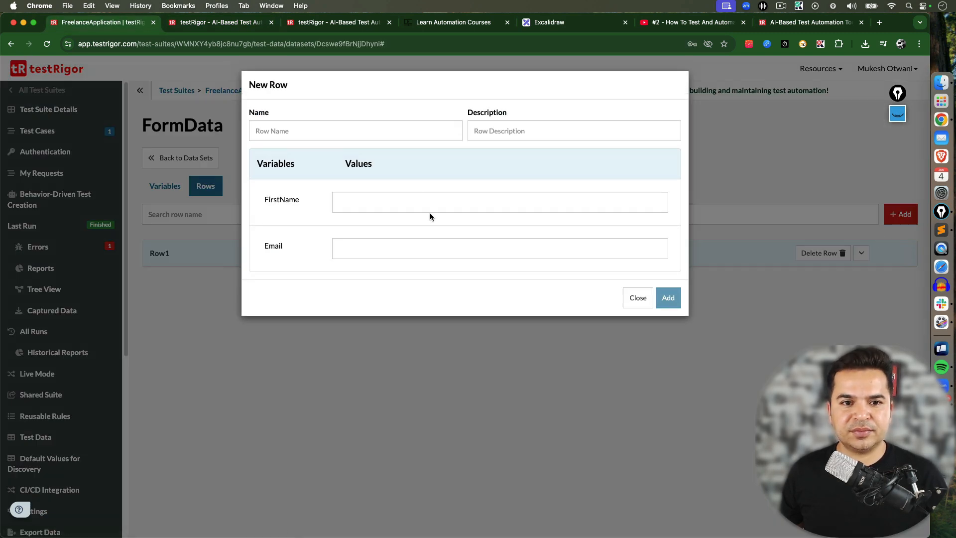
pyautogui.click(412, 132)
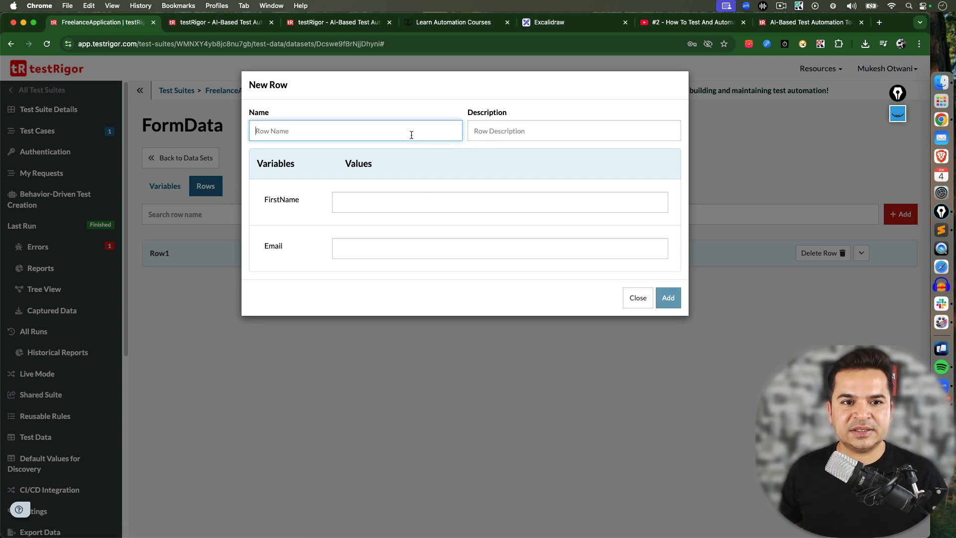
pyautogui.write('Row2')
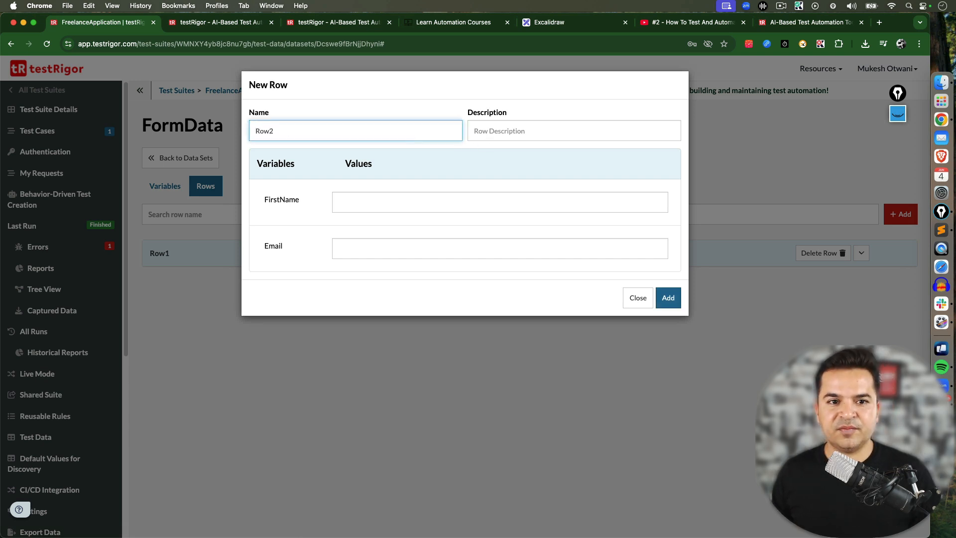
pyautogui.click(355, 206)
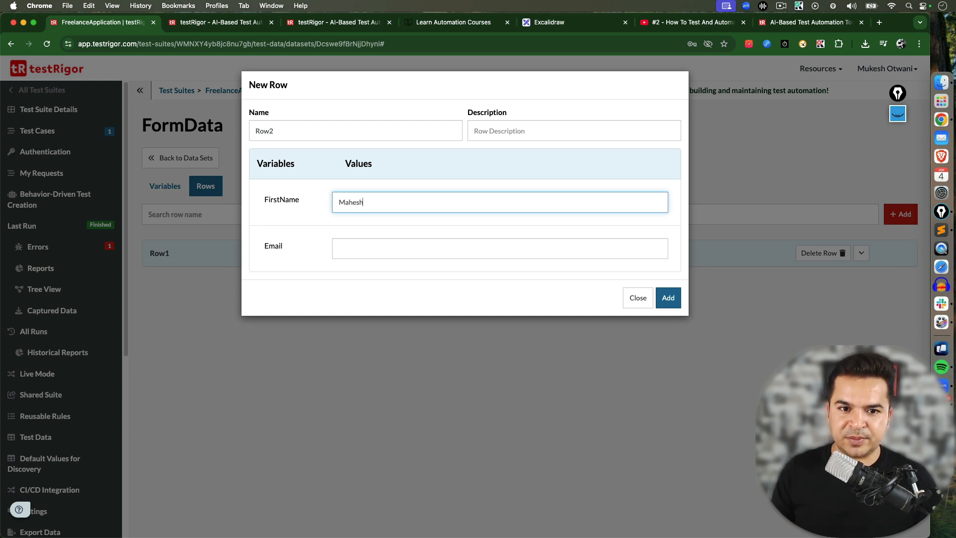
pyautogui.click(374, 252)
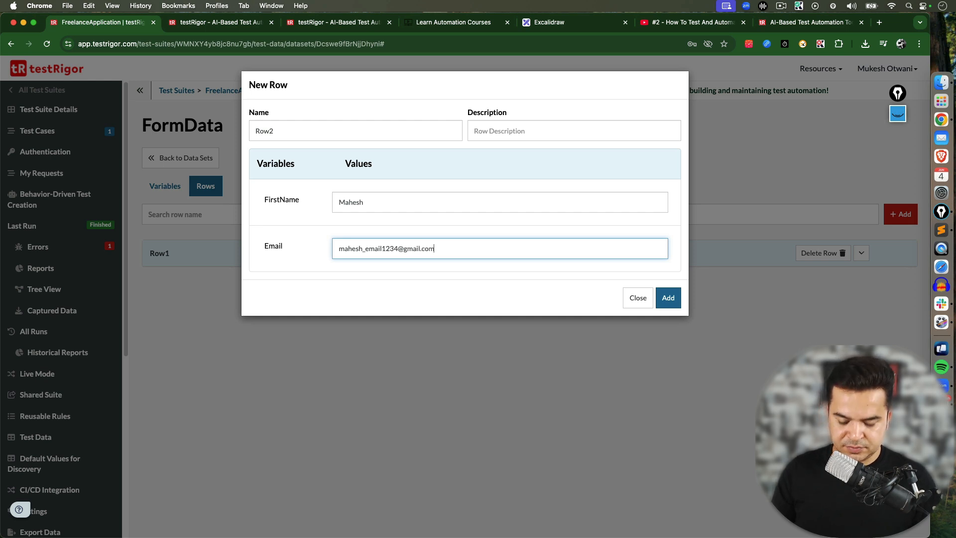
pyautogui.click(669, 305)
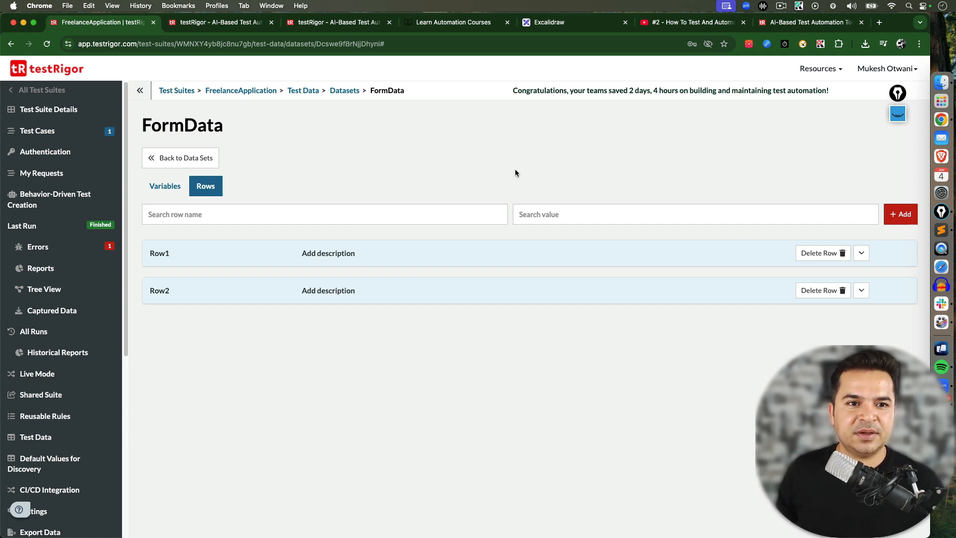
# Review the test case's failed run and its error about the FirstName variable not being set
pyautogui.click(201, 23)
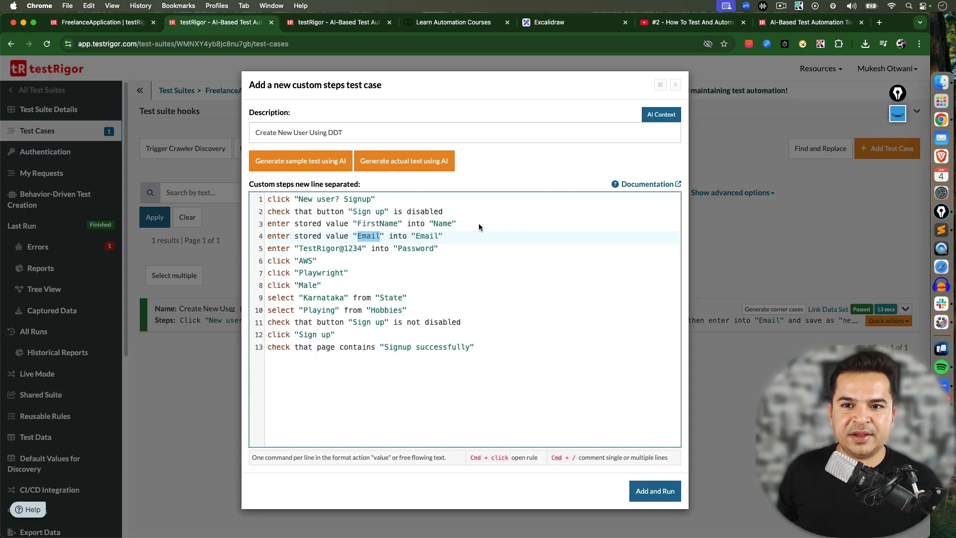
pyautogui.click(350, 225)
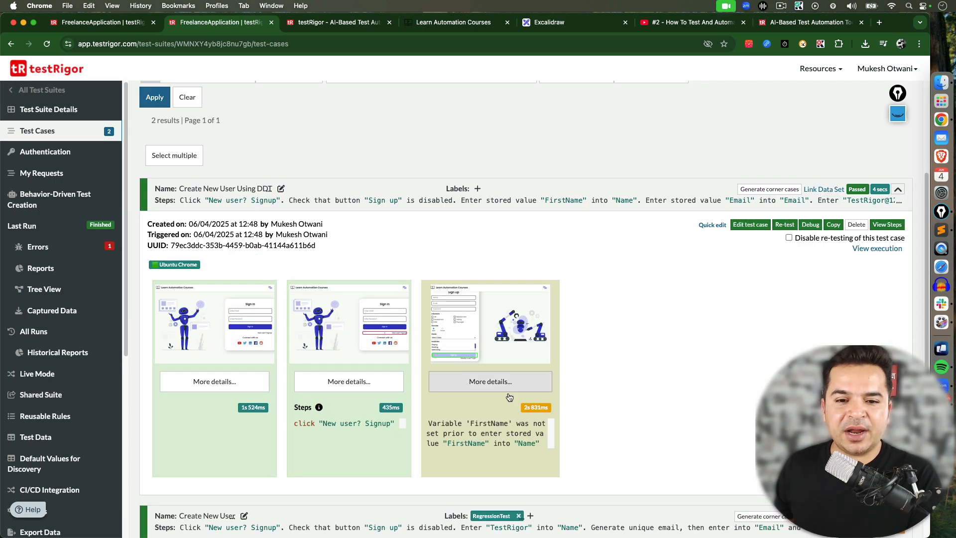
pyautogui.moveTo(429, 422); pyautogui.dragTo(478, 424)
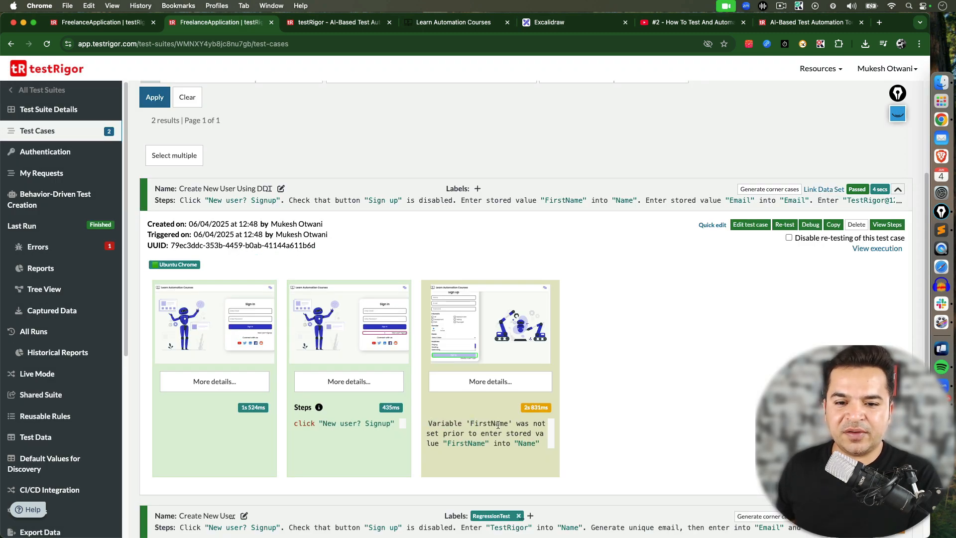
pyautogui.doubleClick(497, 424)
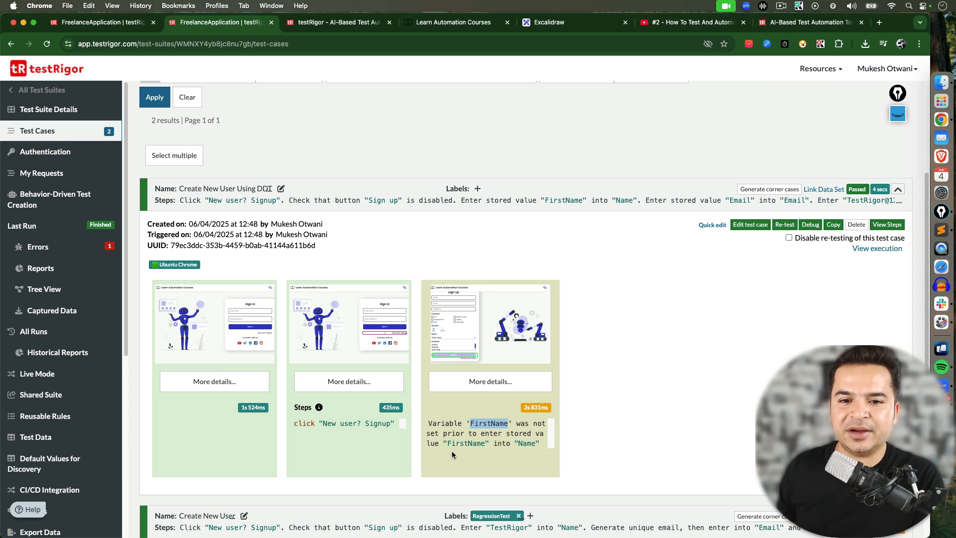
pyautogui.click(585, 261)
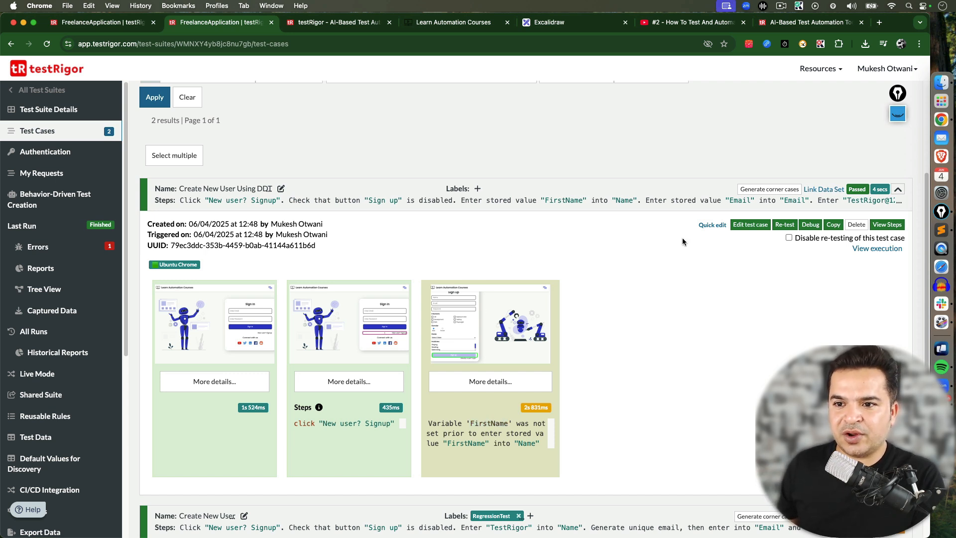
# Link the FormData data set to the Create New User Using DDT test case
pyautogui.click(823, 189)
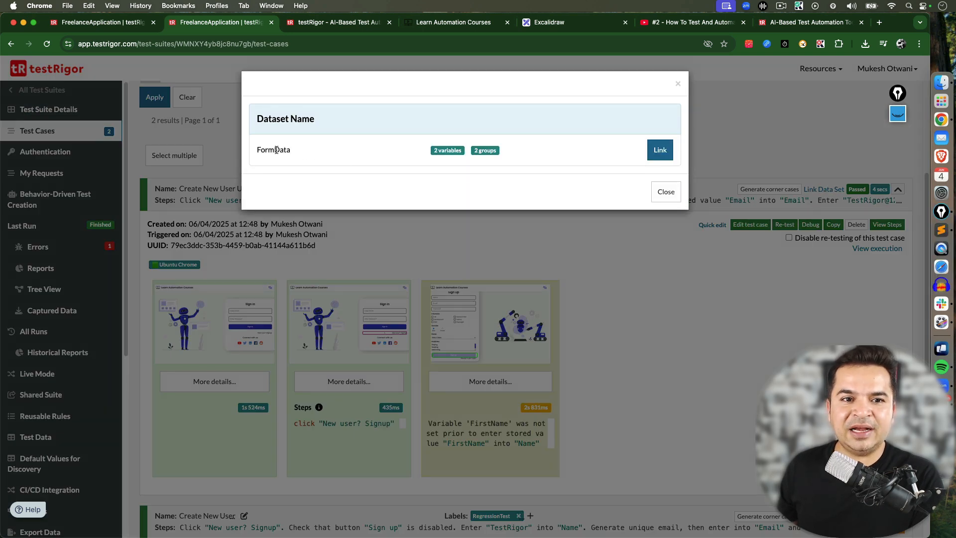
pyautogui.doubleClick(276, 150)
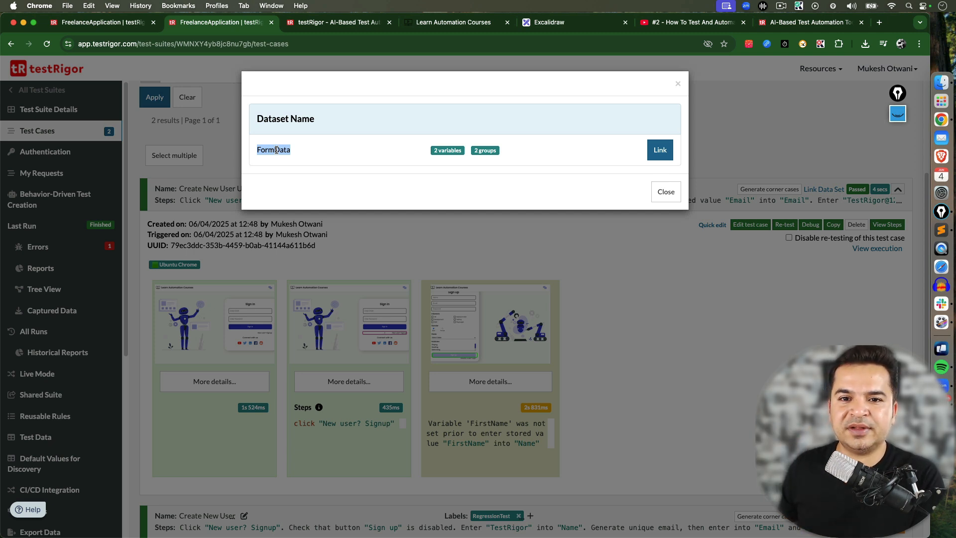
pyautogui.doubleClick(483, 150)
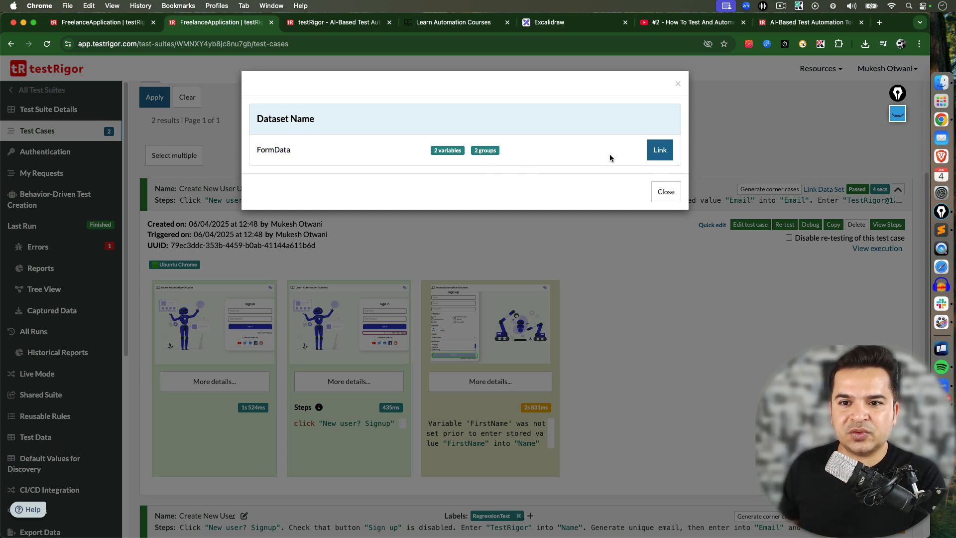
pyautogui.click(661, 151)
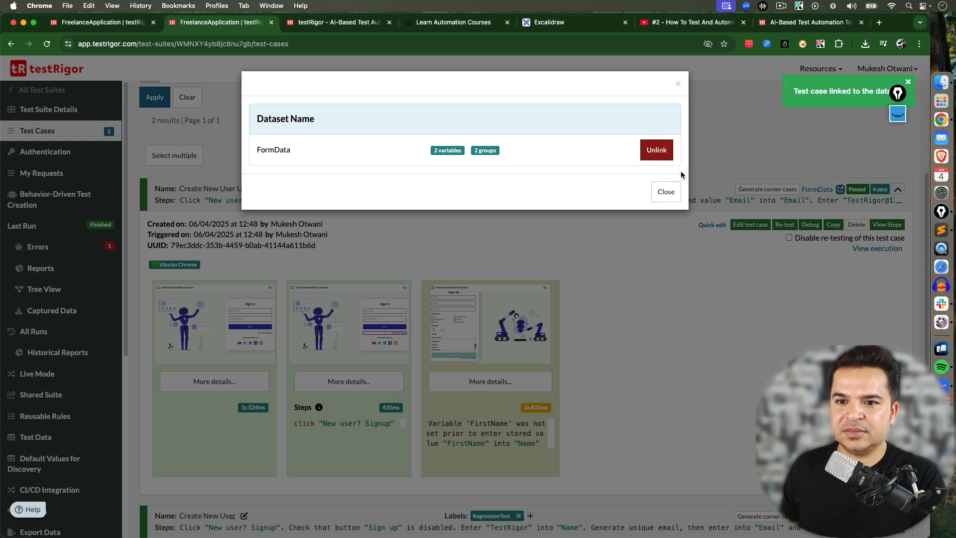
pyautogui.moveTo(898, 94); pyautogui.dragTo(918, 148)
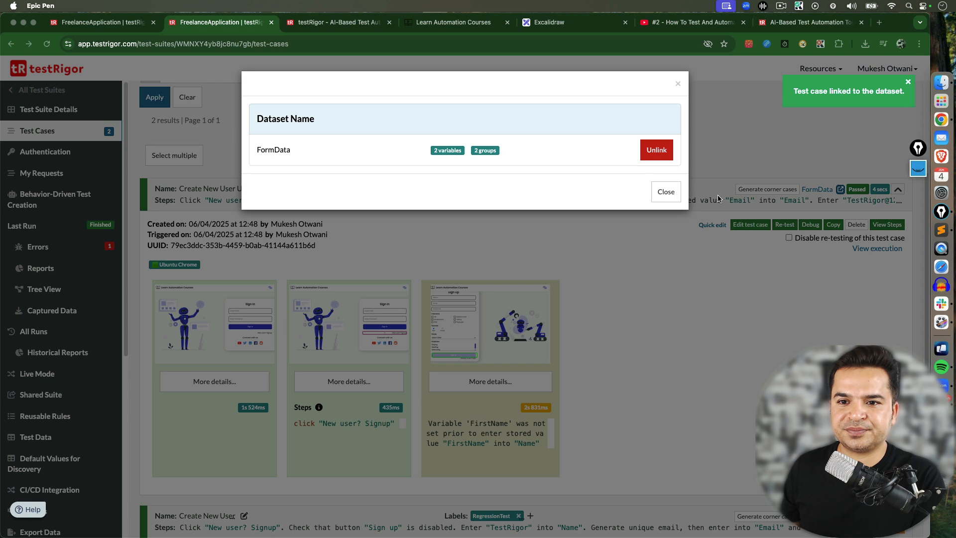
pyautogui.click(665, 193)
pyautogui.click(665, 193)
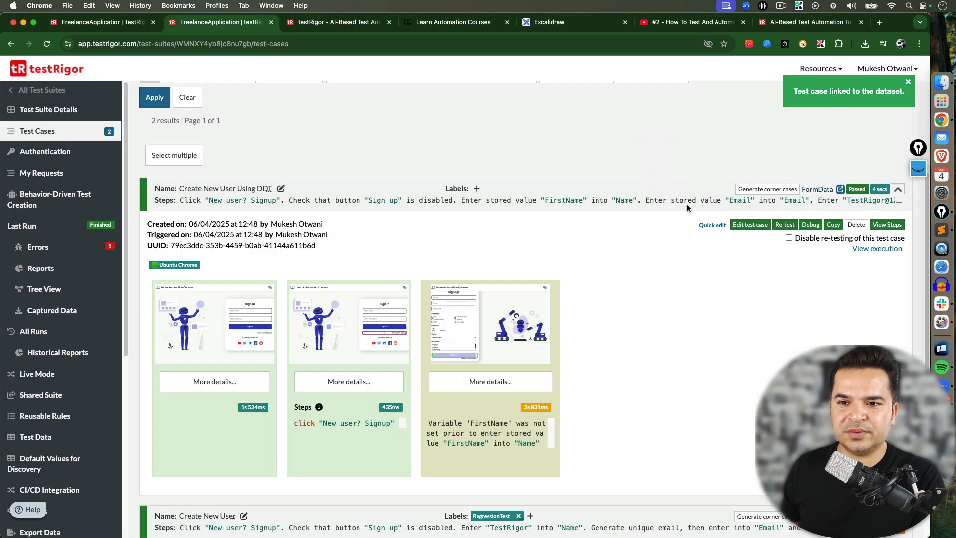
# Re-test the Create New User Using DDT test case with the linked data set
pyautogui.click(785, 224)
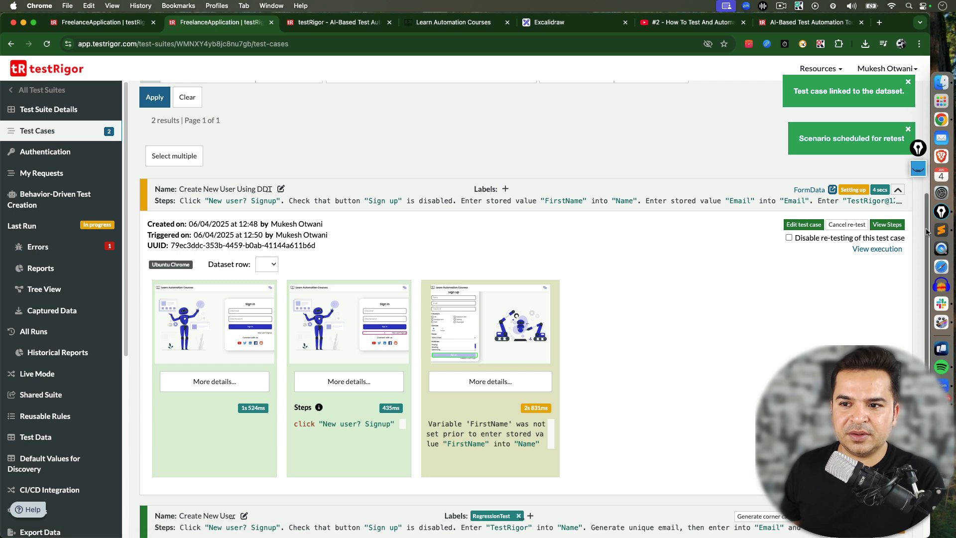
pyautogui.scroll(-1, 926, 232)
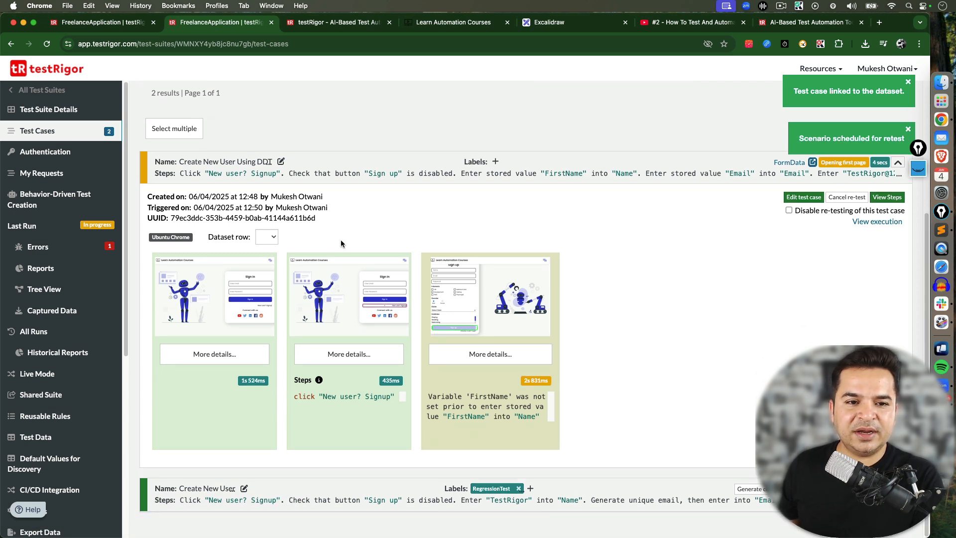
pyautogui.moveTo(208, 236); pyautogui.dragTo(245, 239)
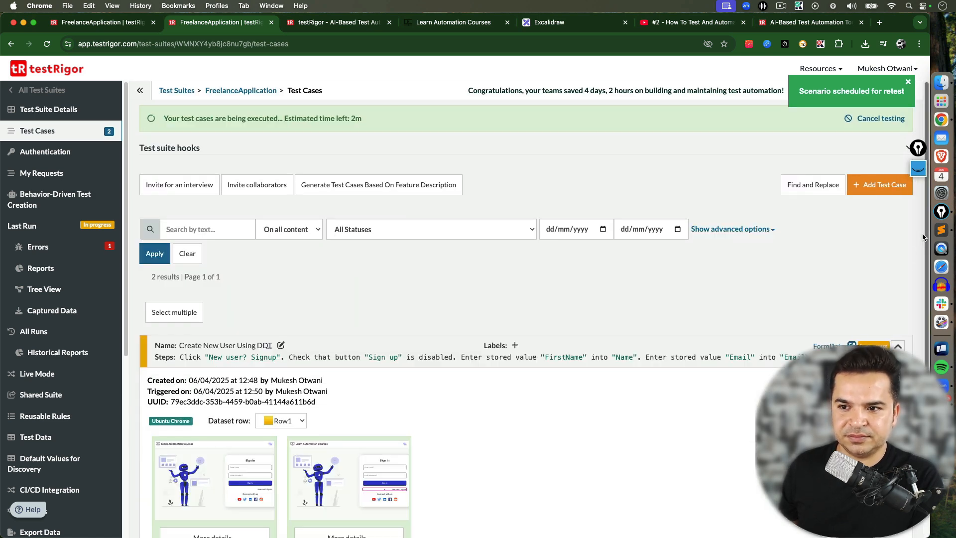
pyautogui.scroll(-4, 408, 319)
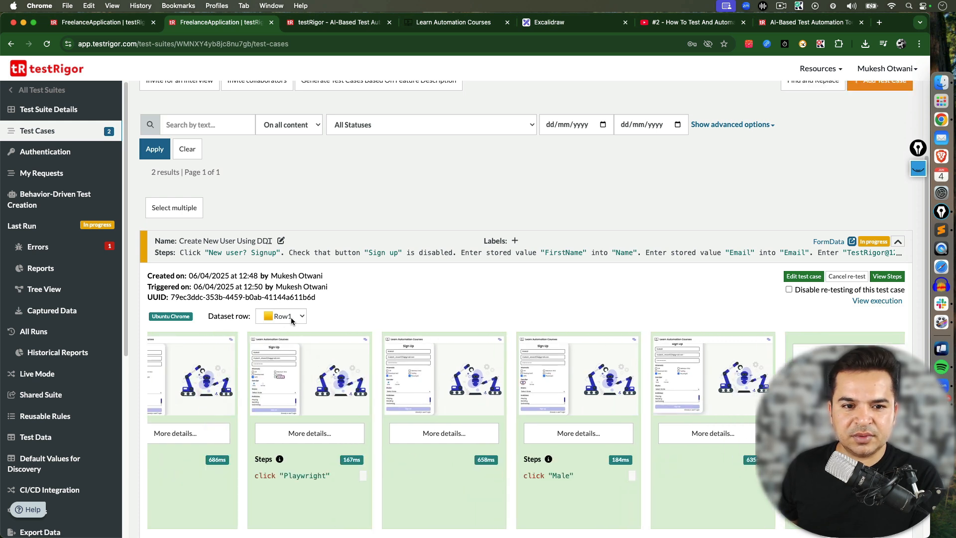
# Inspect the Row1 run's screenshot of the filled sign-up form
pyautogui.click(291, 318)
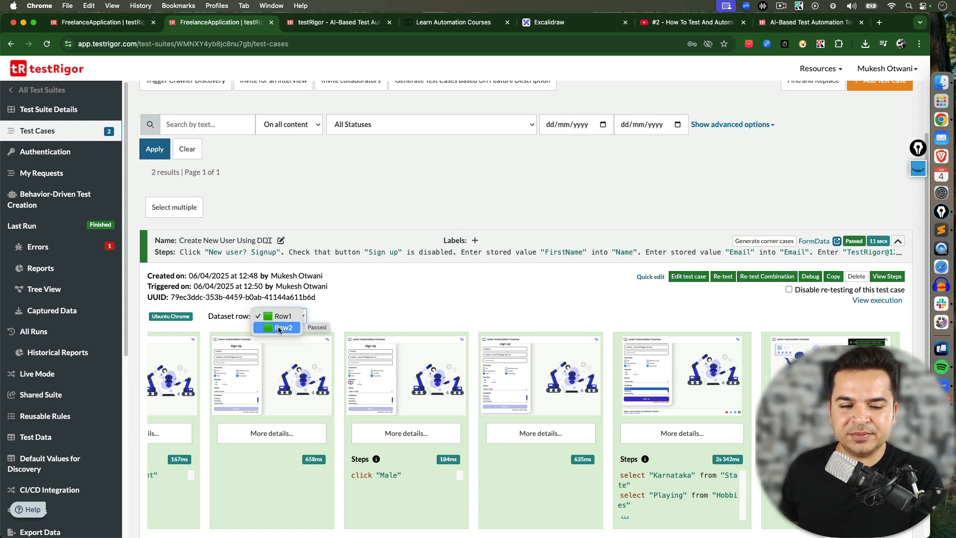
pyautogui.press('Escape')
pyautogui.click(384, 376)
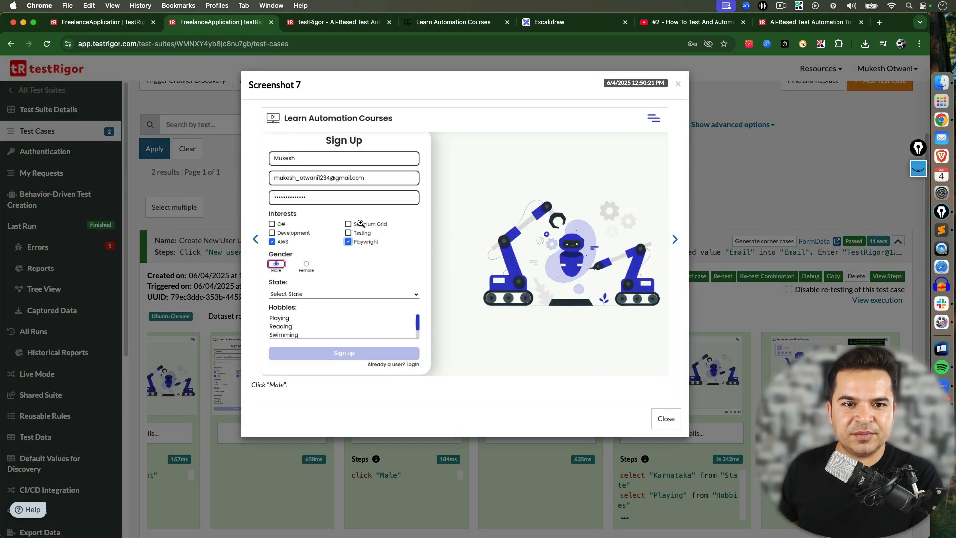
pyautogui.click(299, 182)
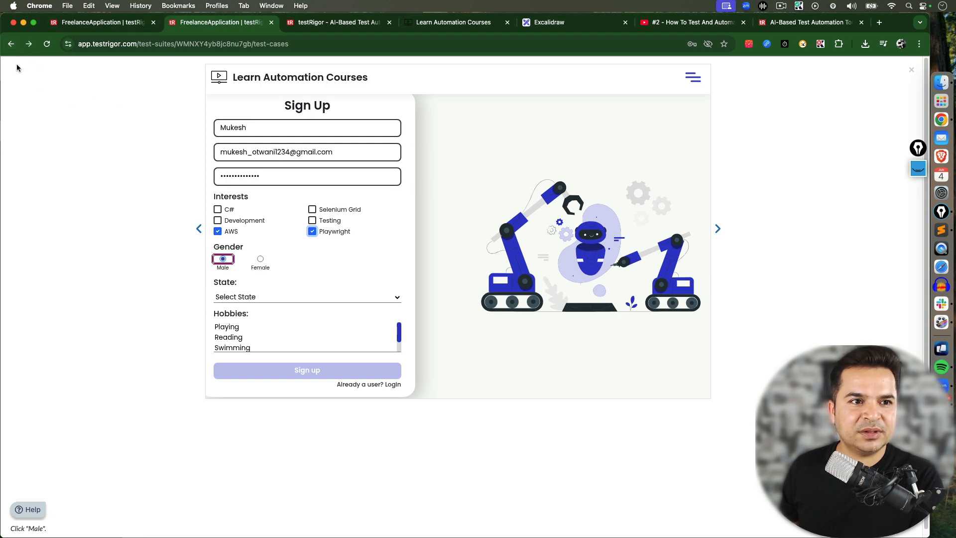
pyautogui.click(911, 70)
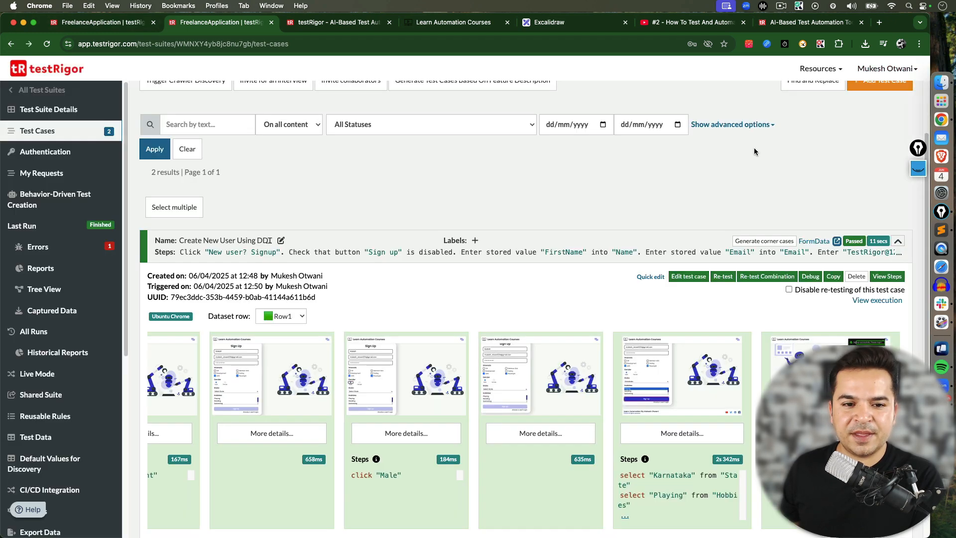
# Switch to the Row2 dataset run and inspect its sign-up form and final signup screenshots
pyautogui.click(292, 316)
pyautogui.click(284, 327)
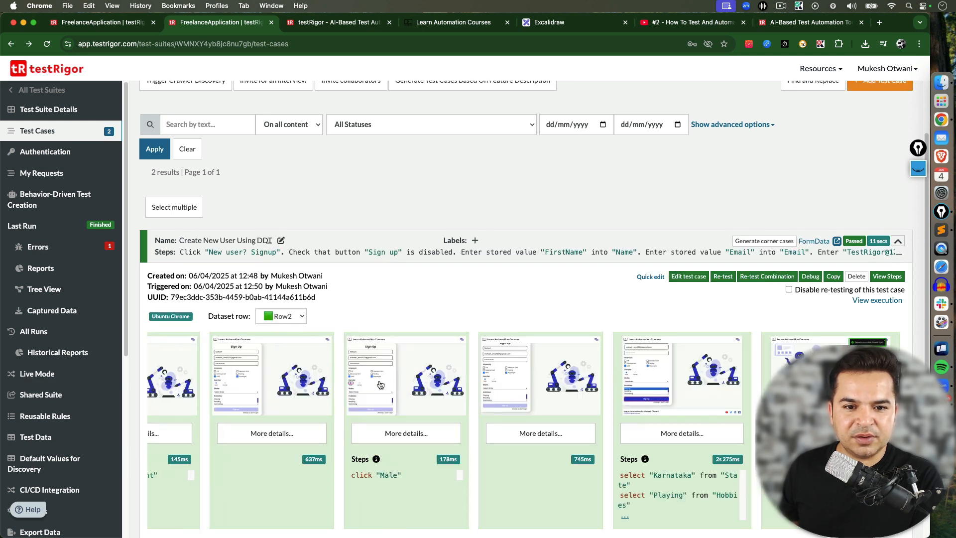
pyautogui.click(358, 362)
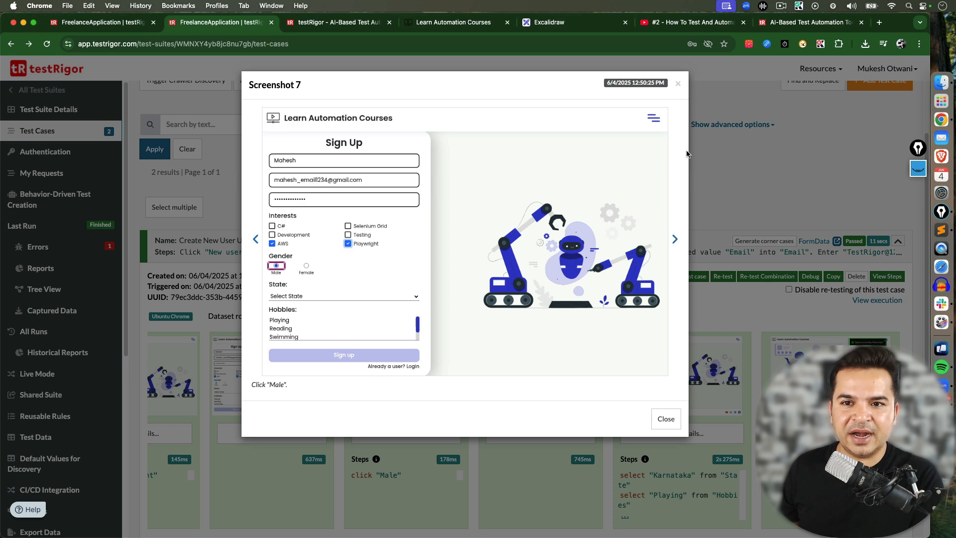
pyautogui.click(677, 84)
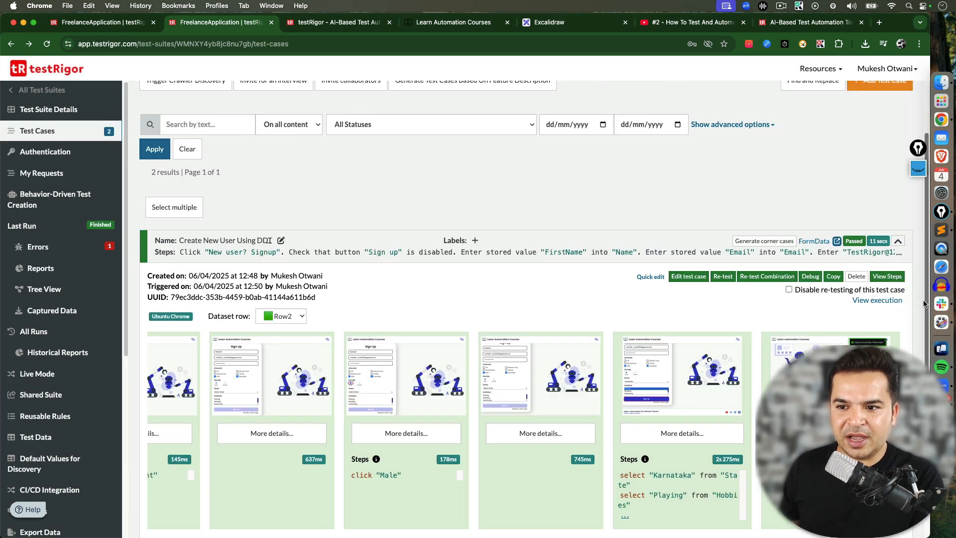
pyautogui.scroll(-2, 840, 302)
pyautogui.click(840, 302)
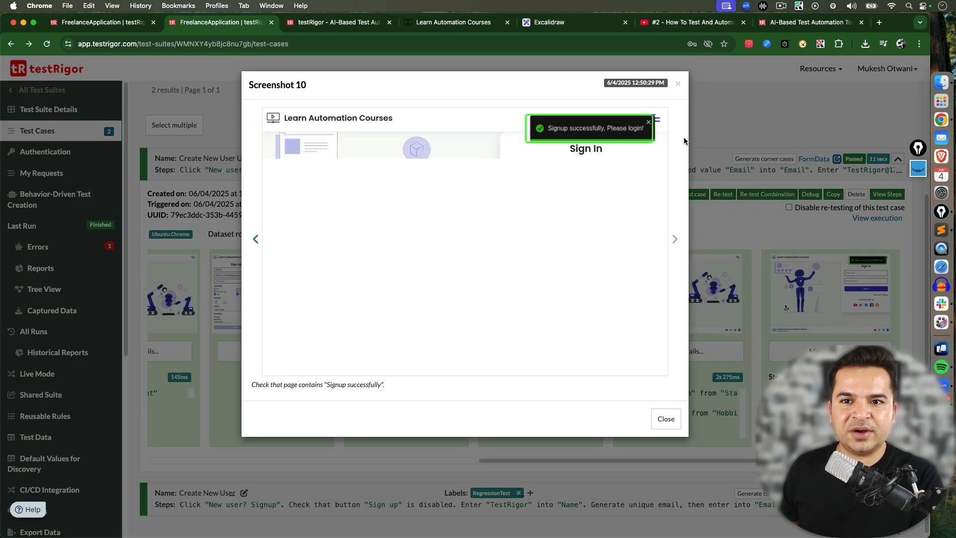
# Switch back to the Row1 dataset run and inspect its screenshot of the filled sign-up form
pyautogui.click(678, 86)
pyautogui.click(297, 234)
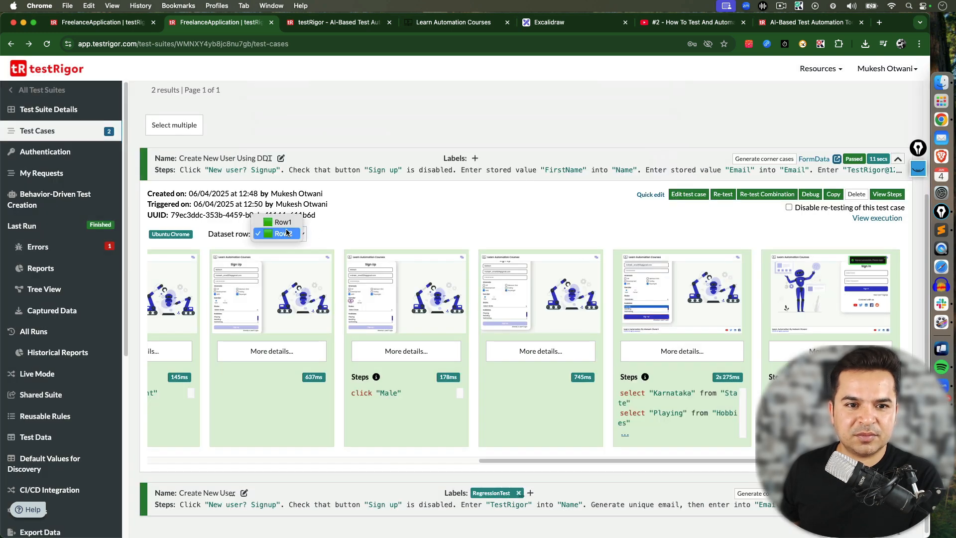
pyautogui.click(281, 222)
pyautogui.scroll(-2, 872, 330)
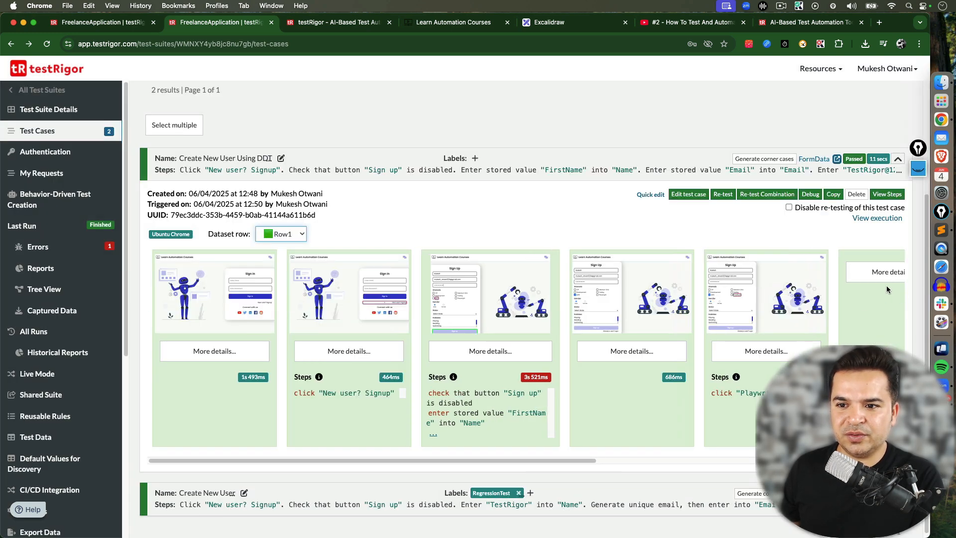
pyautogui.moveTo(538, 460); pyautogui.dragTo(792, 460)
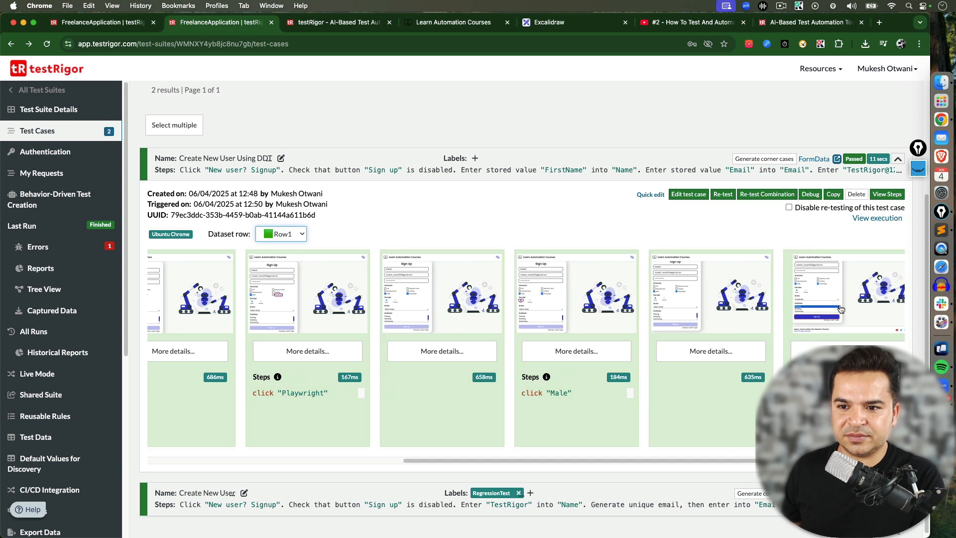
pyautogui.click(826, 282)
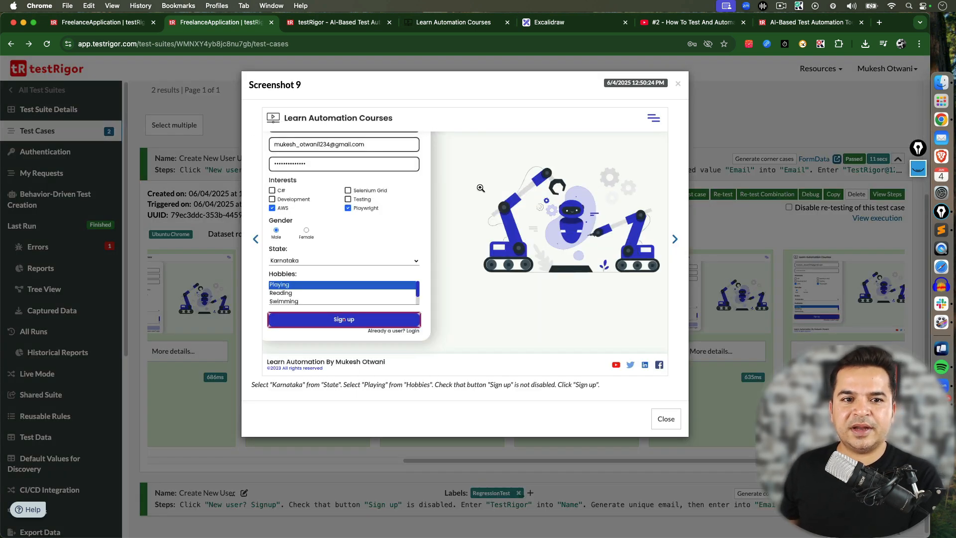
pyautogui.click(666, 418)
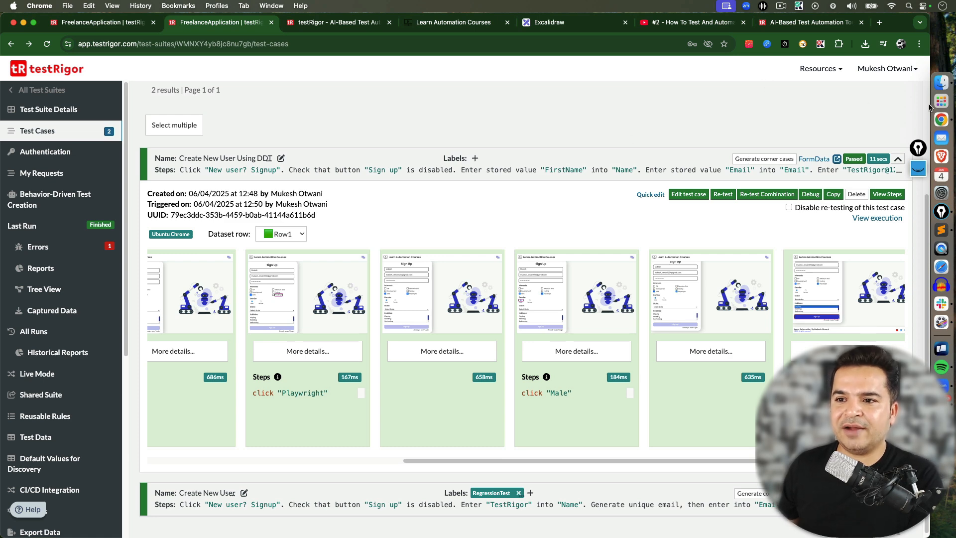
# Open the Data.csv file from the TestRigorCSV folder in Sublime Text
pyautogui.click(941, 82)
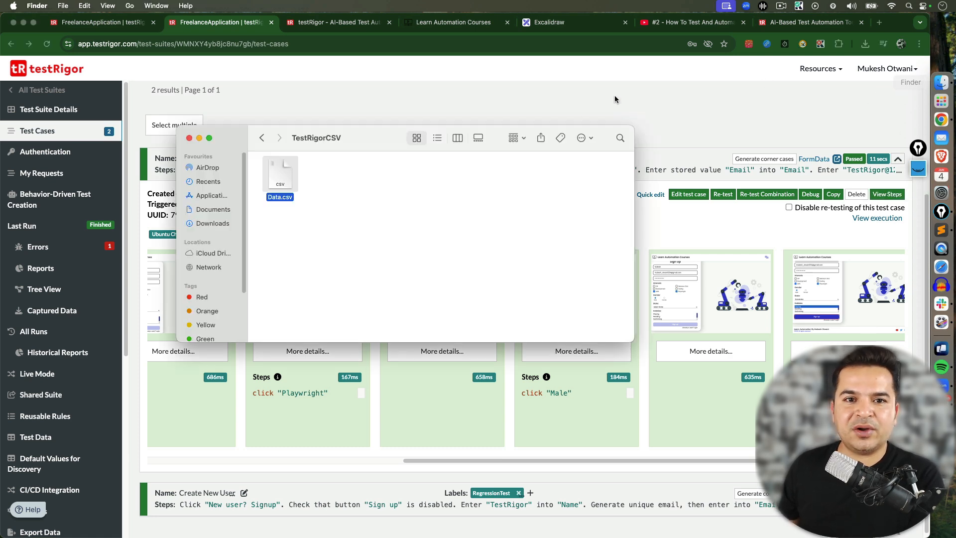
pyautogui.click(315, 209)
pyautogui.moveTo(359, 136); pyautogui.dragTo(335, 117)
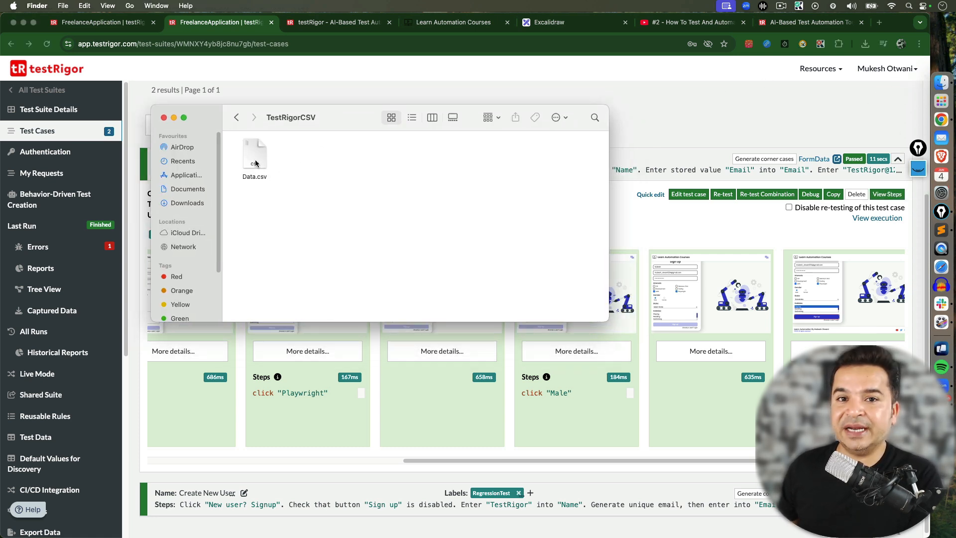
pyautogui.click(941, 230)
pyautogui.click(59, 35)
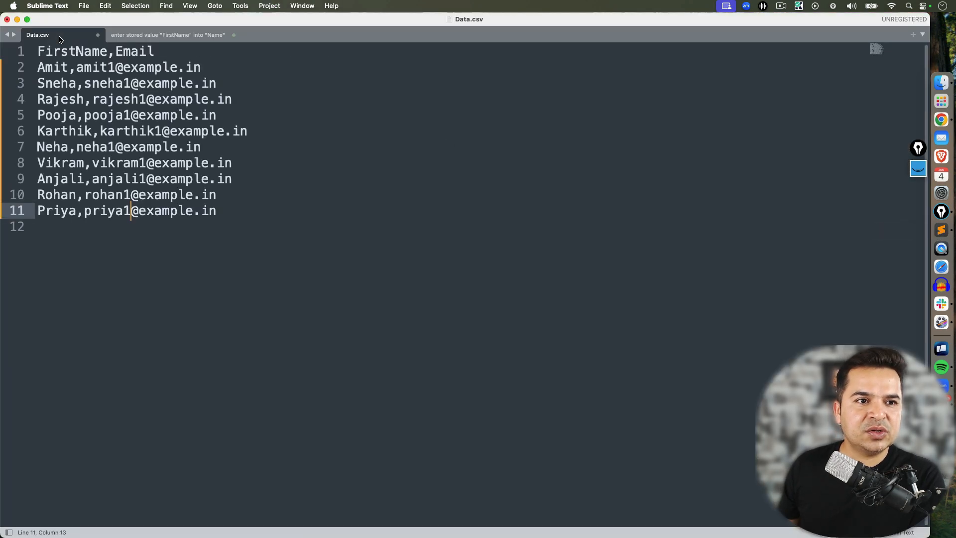
# Review the CSV's FirstName and Email headers and the name and e-mail rows beneath them
pyautogui.moveTo(252, 208); pyautogui.dragTo(38, 50)
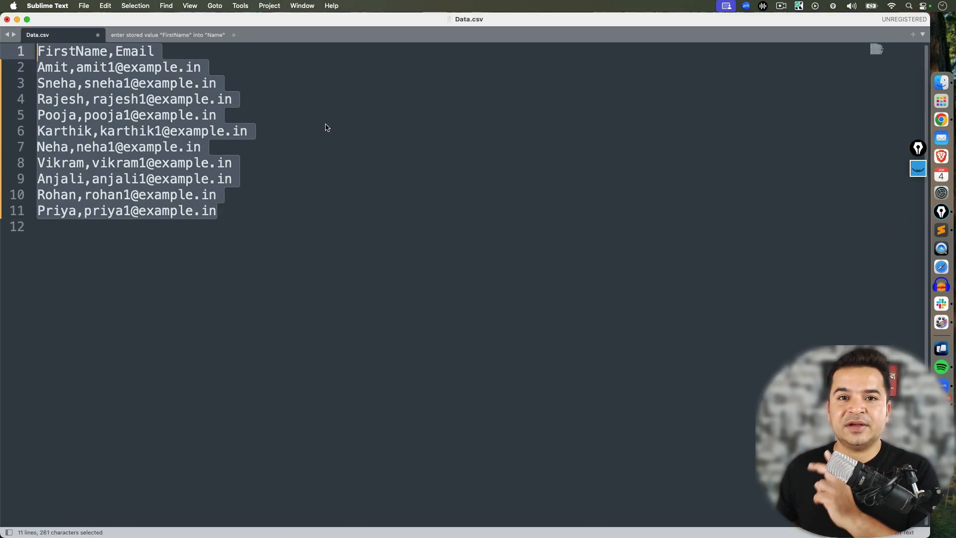
pyautogui.doubleClick(106, 56)
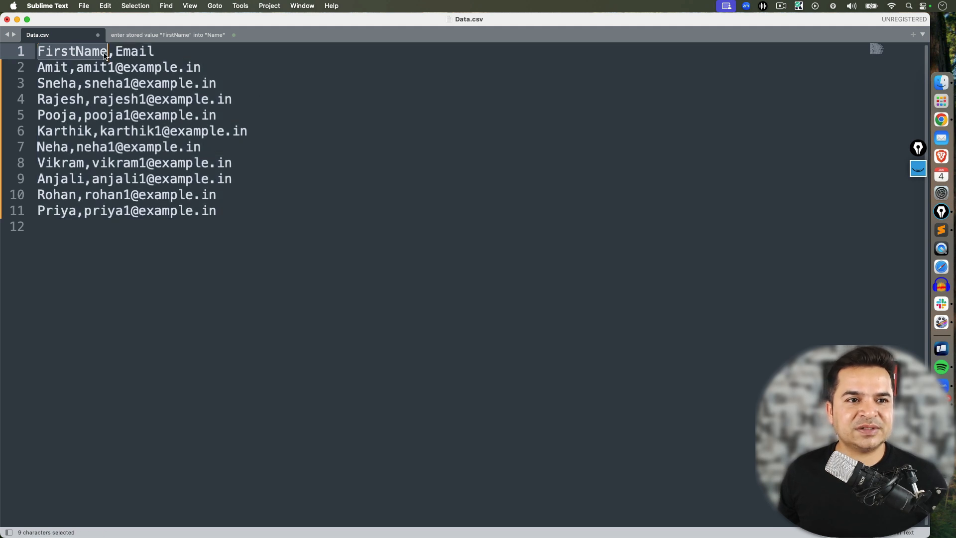
pyautogui.click(122, 54)
pyautogui.doubleClick(122, 55)
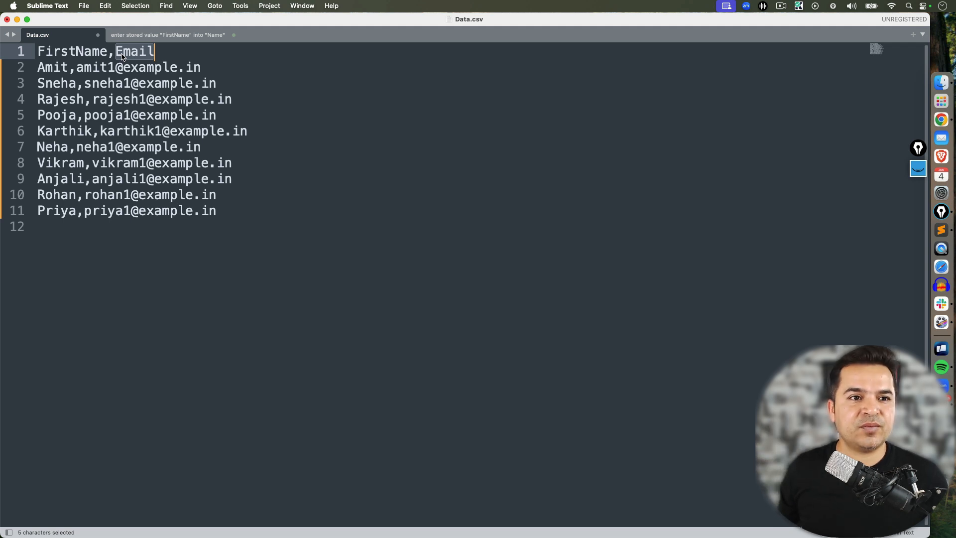
pyautogui.doubleClick(54, 53)
pyautogui.doubleClick(131, 51)
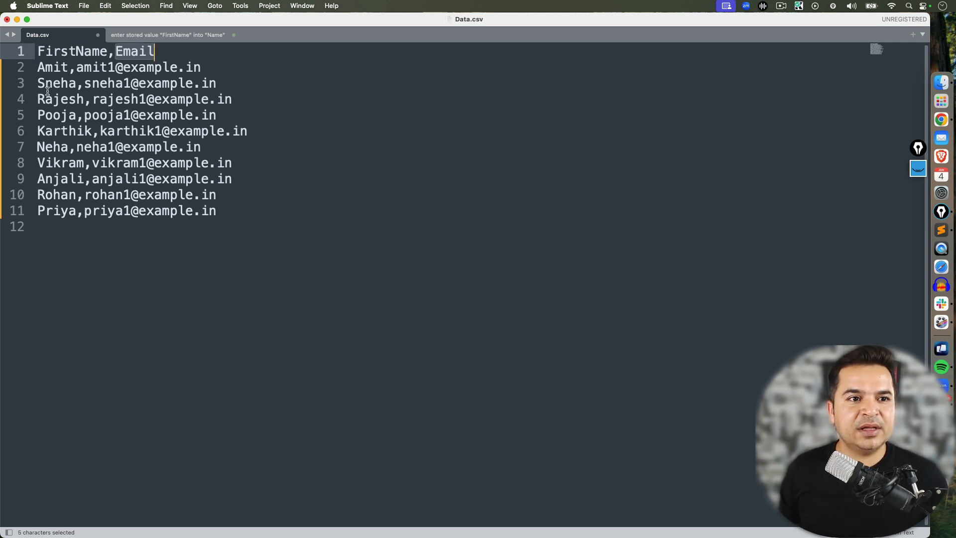
pyautogui.click(114, 56)
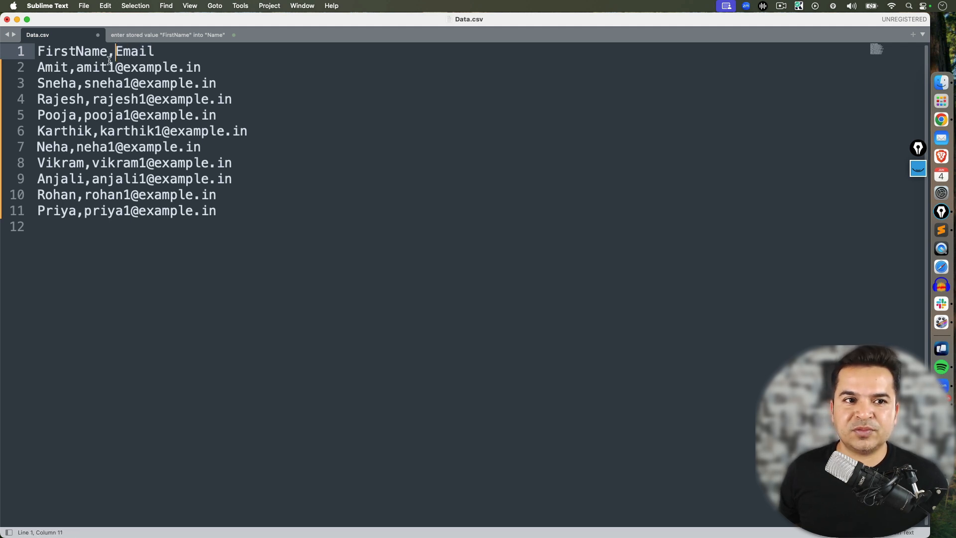
pyautogui.moveTo(110, 61); pyautogui.dragTo(38, 55)
pyautogui.moveTo(116, 53); pyautogui.dragTo(157, 50)
pyautogui.moveTo(236, 222); pyautogui.dragTo(26, 69)
pyautogui.press('Right')
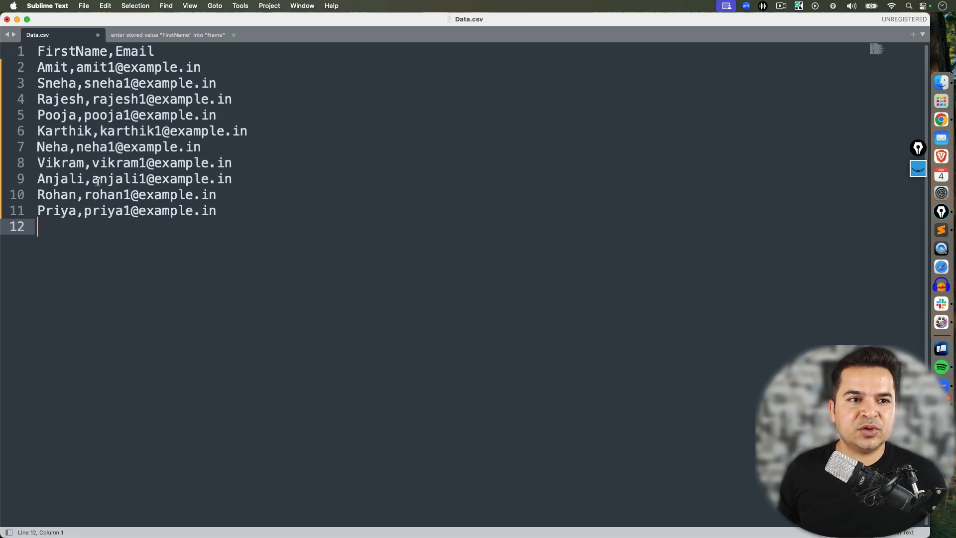
pyautogui.doubleClick(56, 71)
pyautogui.moveTo(78, 69); pyautogui.dragTo(211, 69)
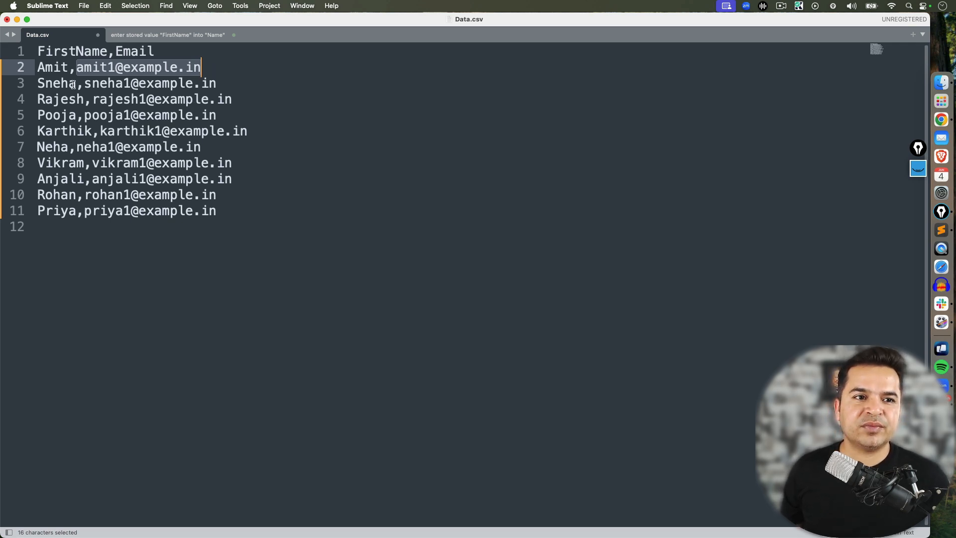
pyautogui.moveTo(73, 85); pyautogui.dragTo(33, 84)
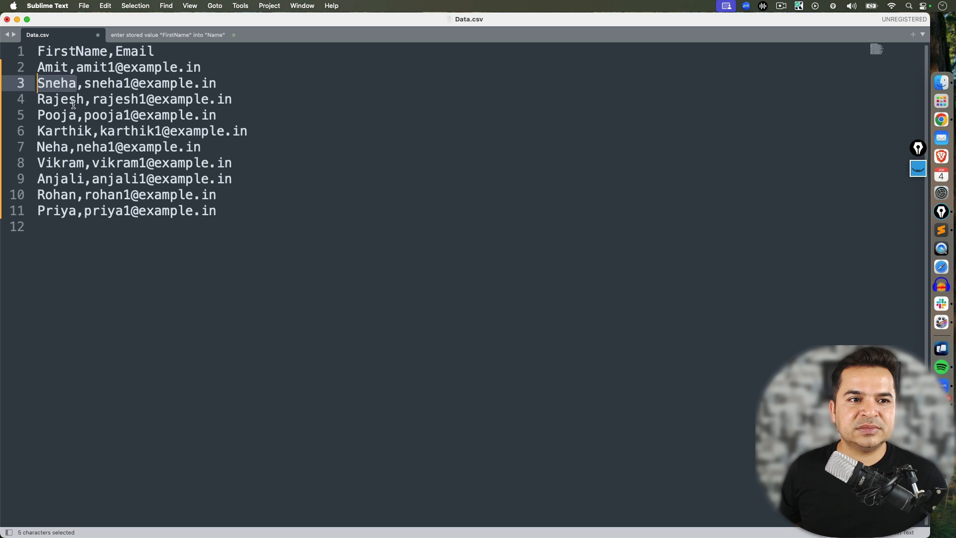
pyautogui.moveTo(227, 219); pyautogui.dragTo(47, 66)
pyautogui.doubleClick(47, 65)
pyautogui.click(169, 66)
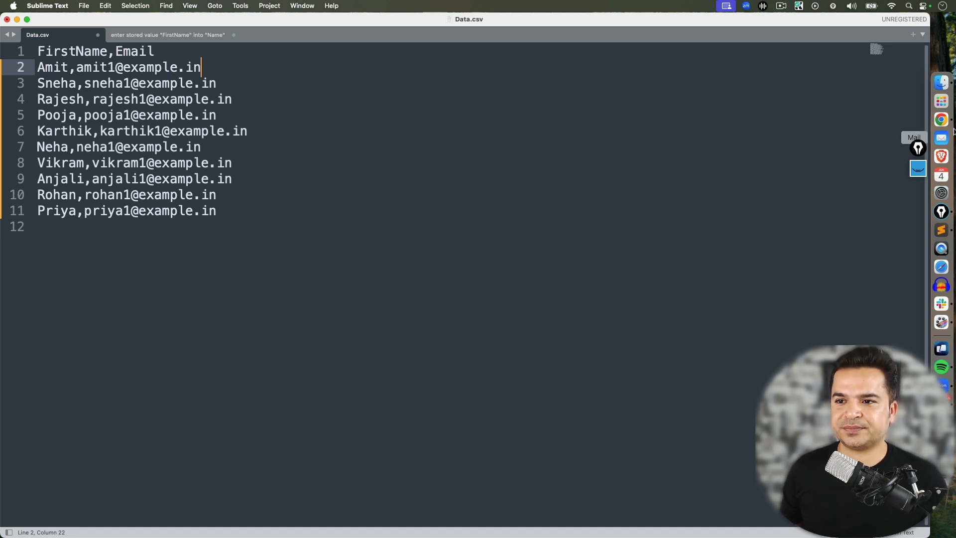
# Create a new data set named CSVData under the test suite's Test Data data sets
pyautogui.press('super+Tab')
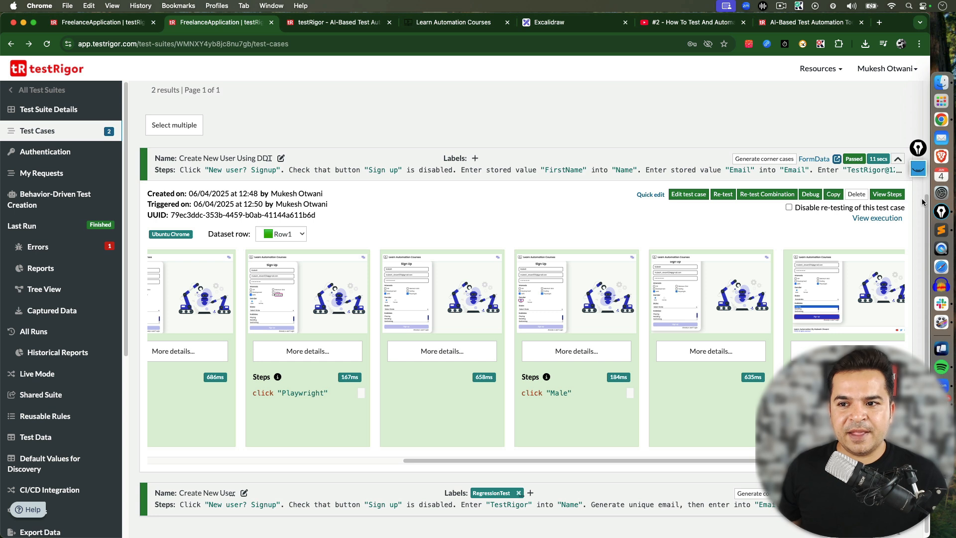
pyautogui.scroll(1, 534, 225)
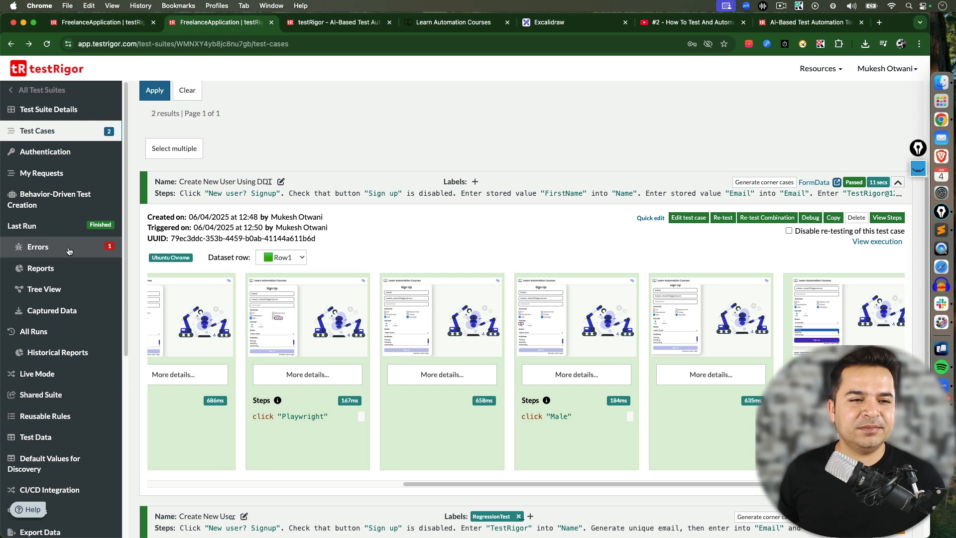
pyautogui.click(42, 442)
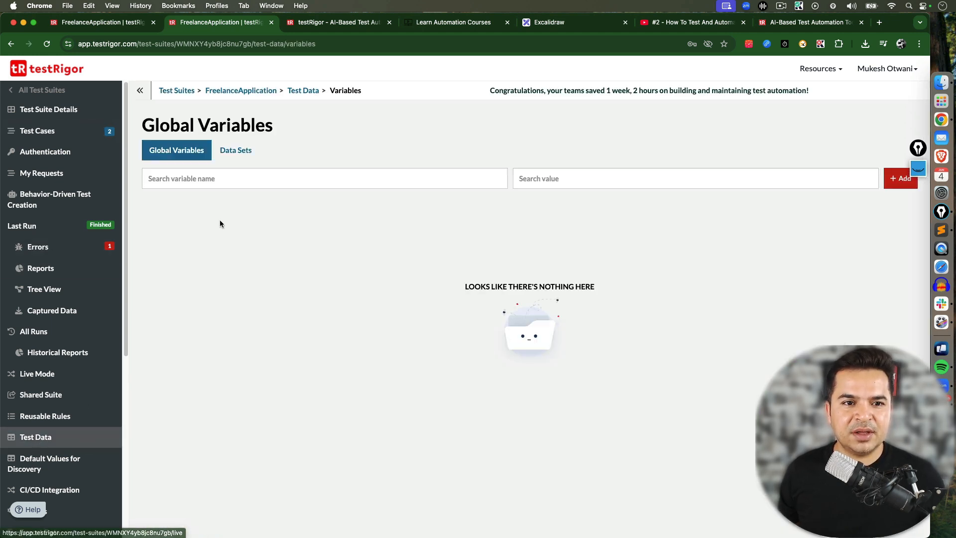
pyautogui.click(231, 155)
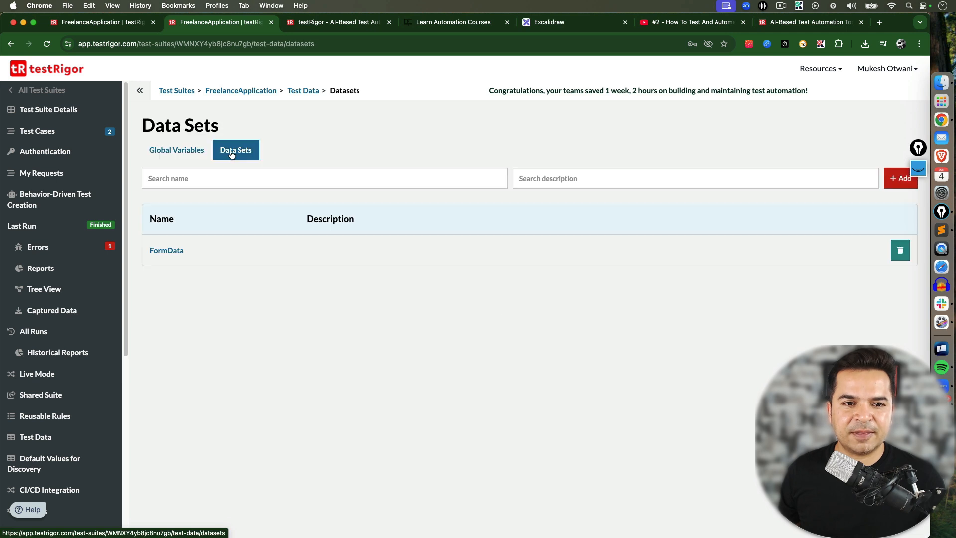
pyautogui.moveTo(917, 148); pyautogui.dragTo(913, 84)
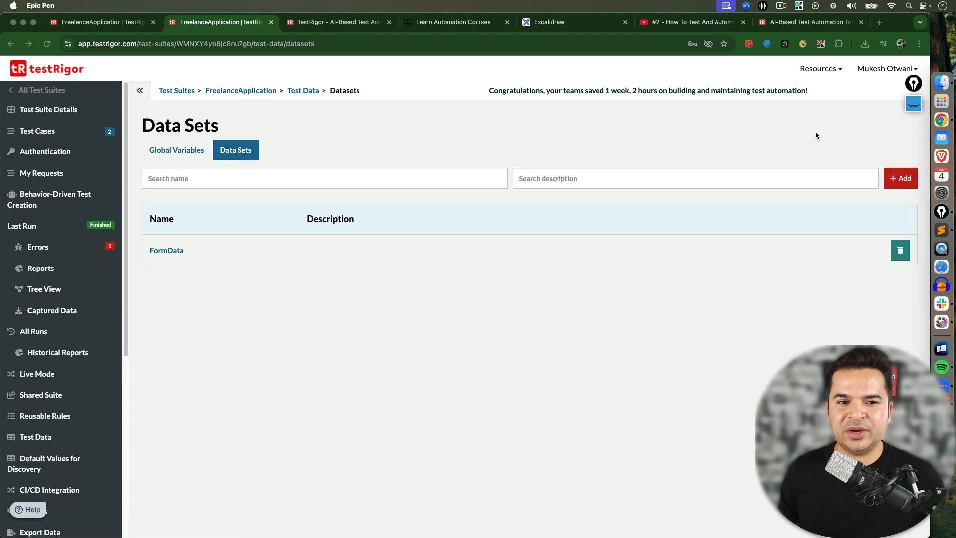
pyautogui.click(814, 133)
pyautogui.click(904, 180)
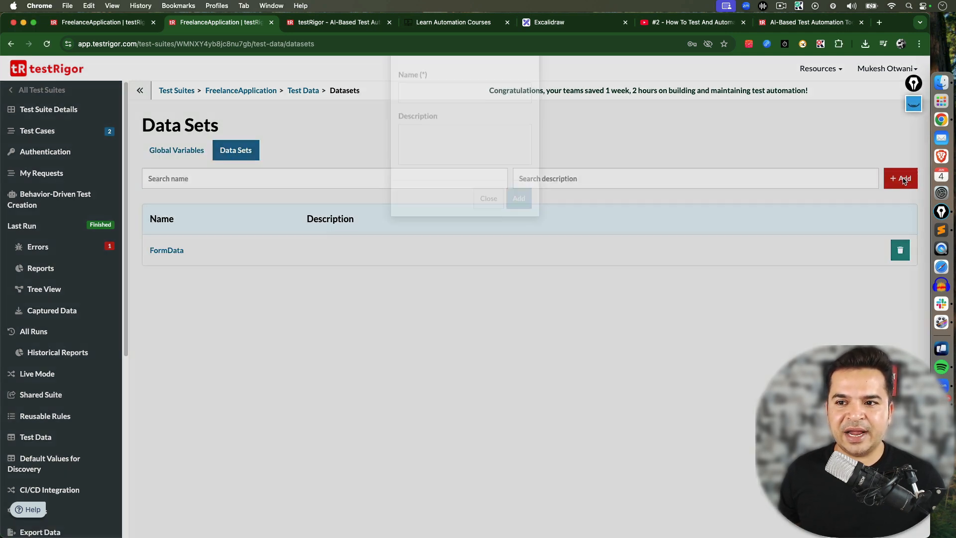
pyautogui.click(426, 131)
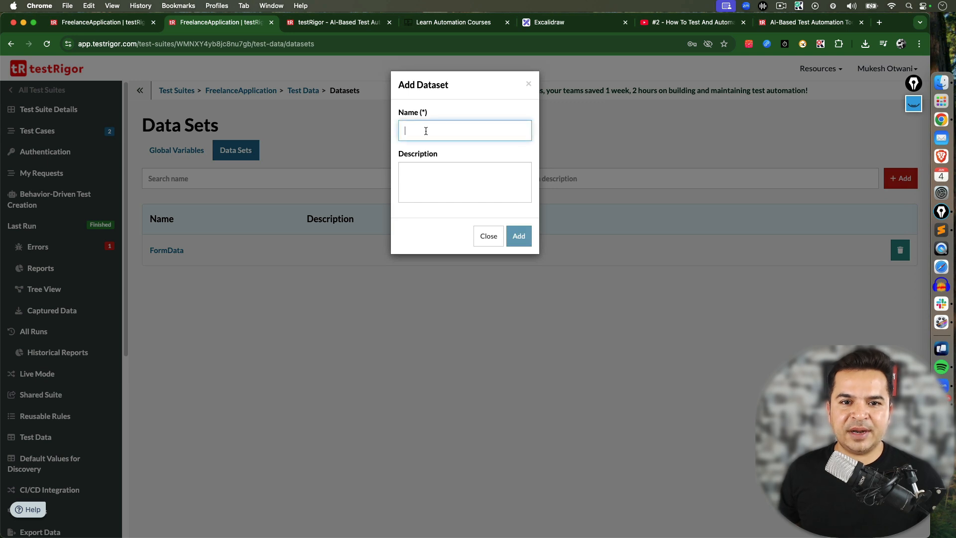
pyautogui.write('CS')
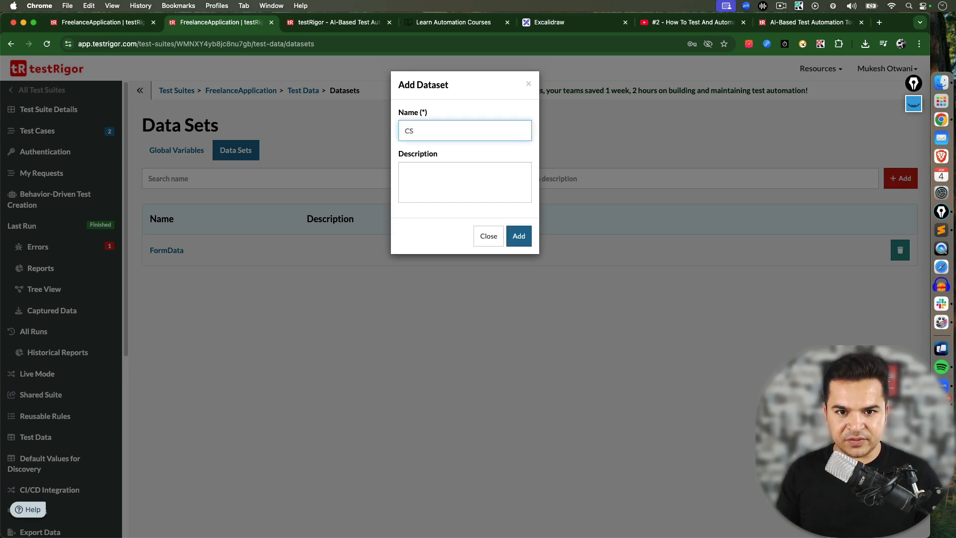
pyautogui.write('VData')
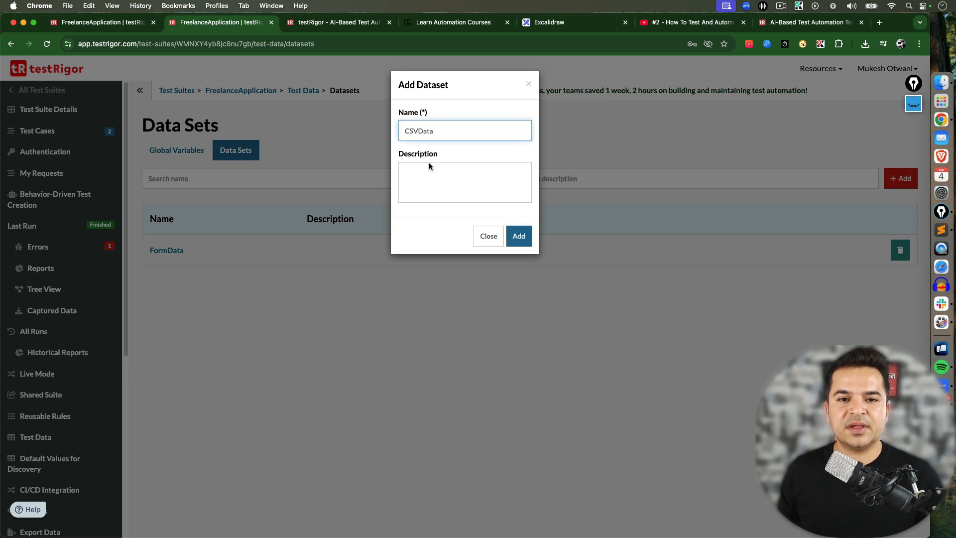
pyautogui.click(420, 182)
pyautogui.click(511, 234)
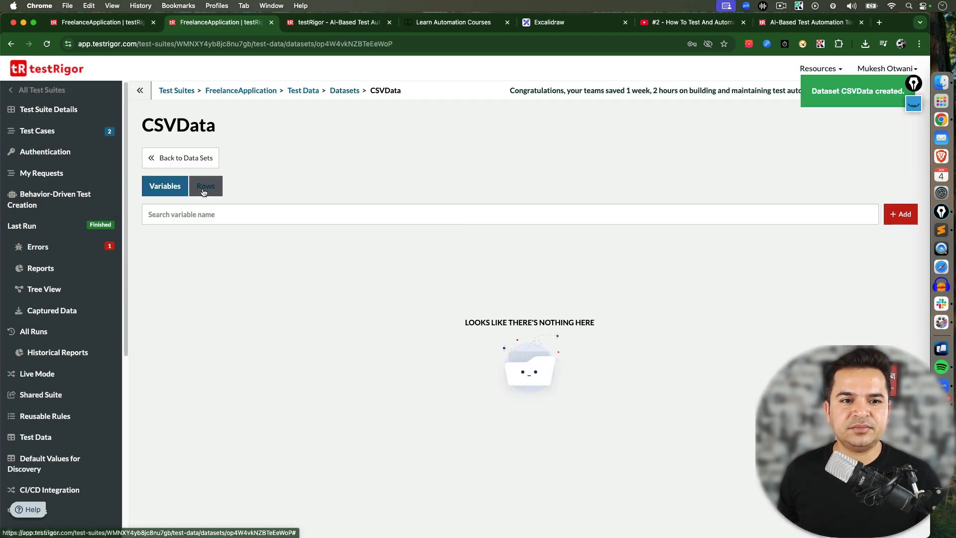
# Upload the Data.csv file from the TestRigorCSV folder as rows of the CSVData data set
pyautogui.click(204, 193)
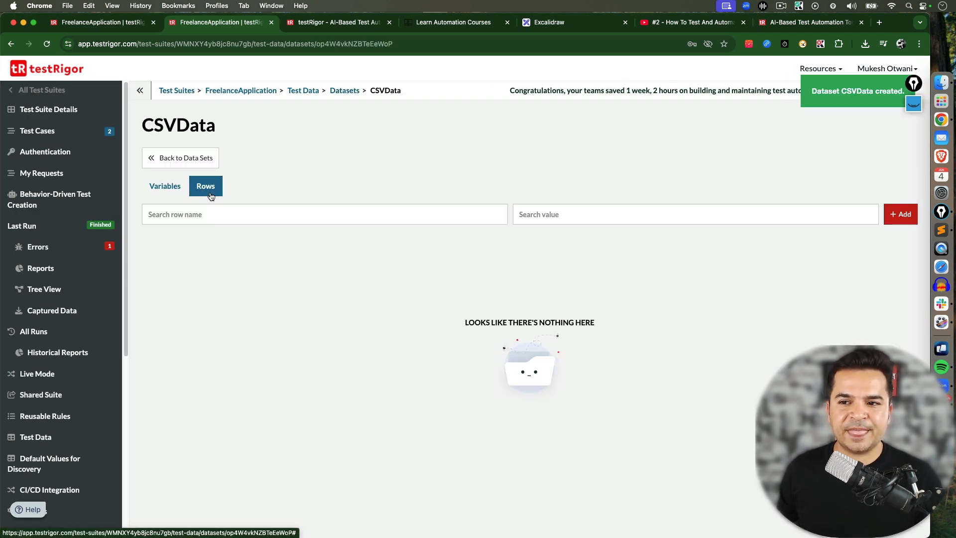
pyautogui.click(902, 215)
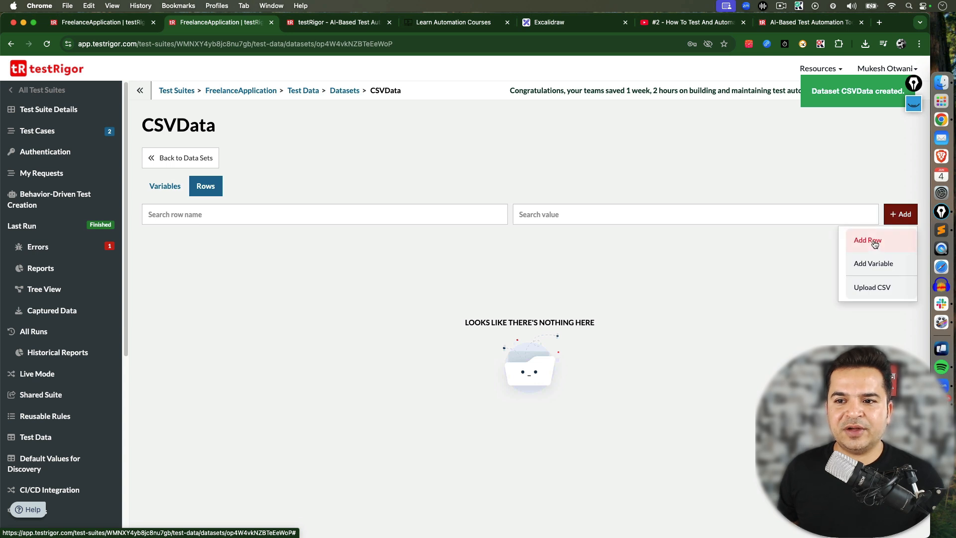
pyautogui.click(872, 289)
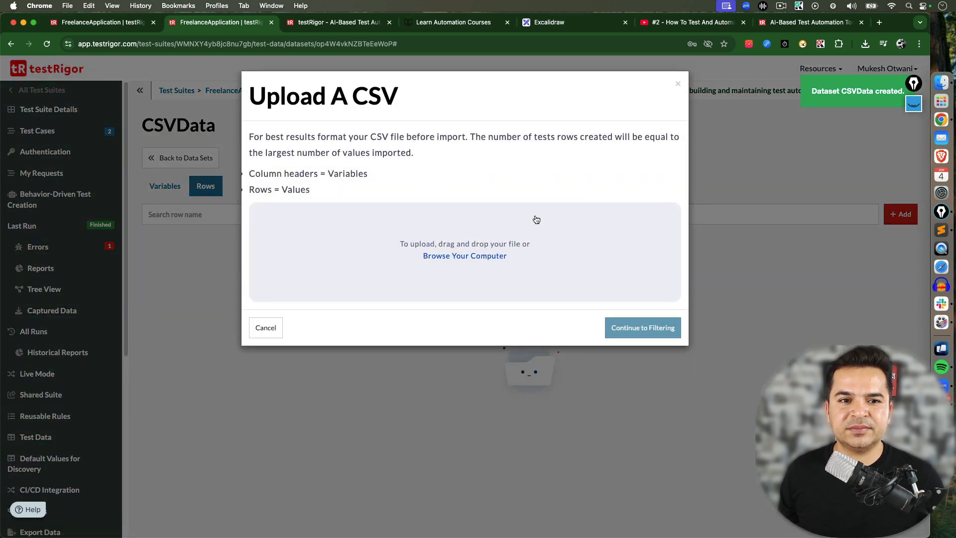
pyautogui.click(465, 256)
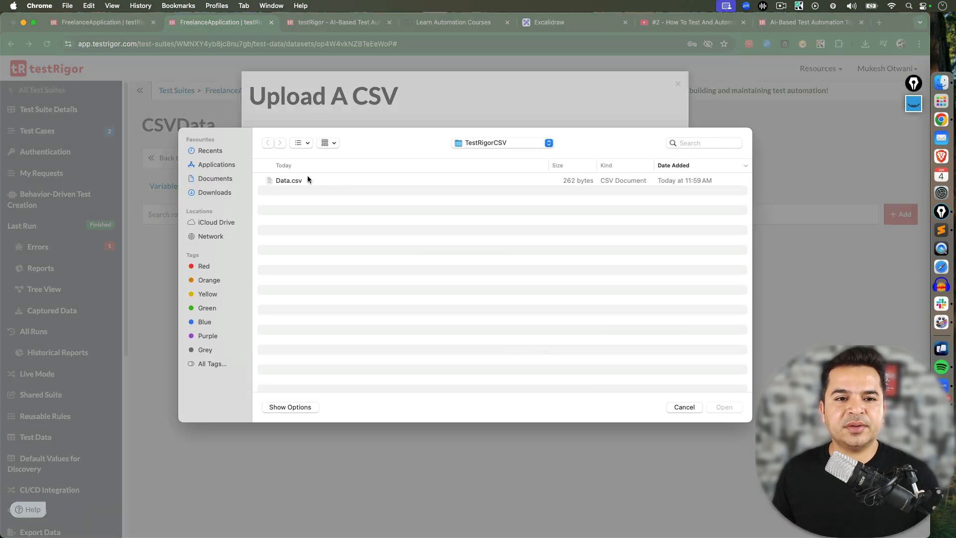
pyautogui.doubleClick(298, 180)
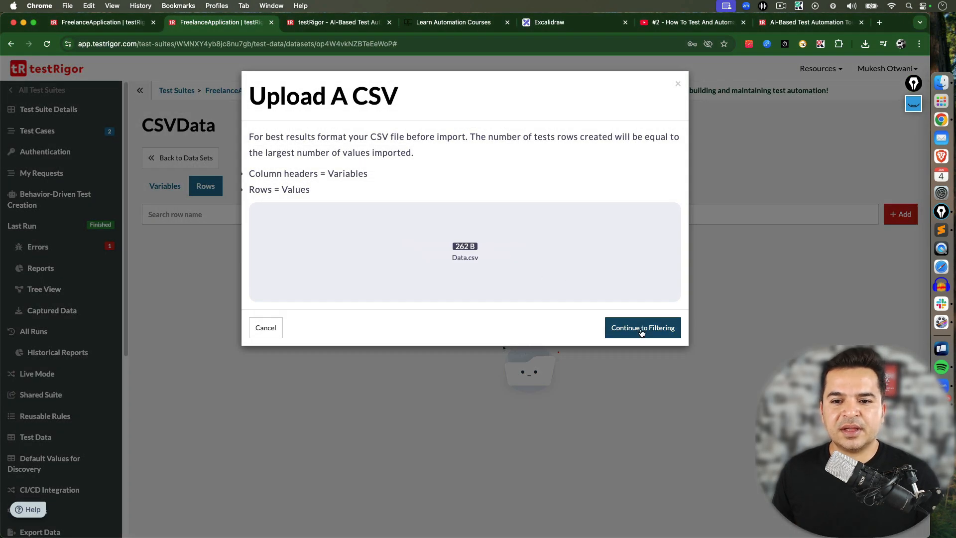
pyautogui.click(641, 332)
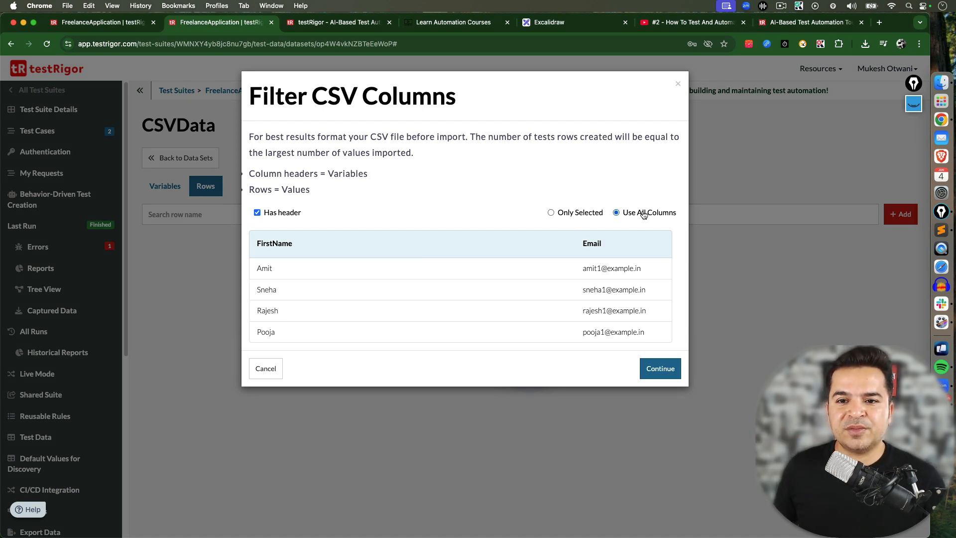
# Import all CSV columns with the header row as variables and continue through to create the rows
pyautogui.click(590, 215)
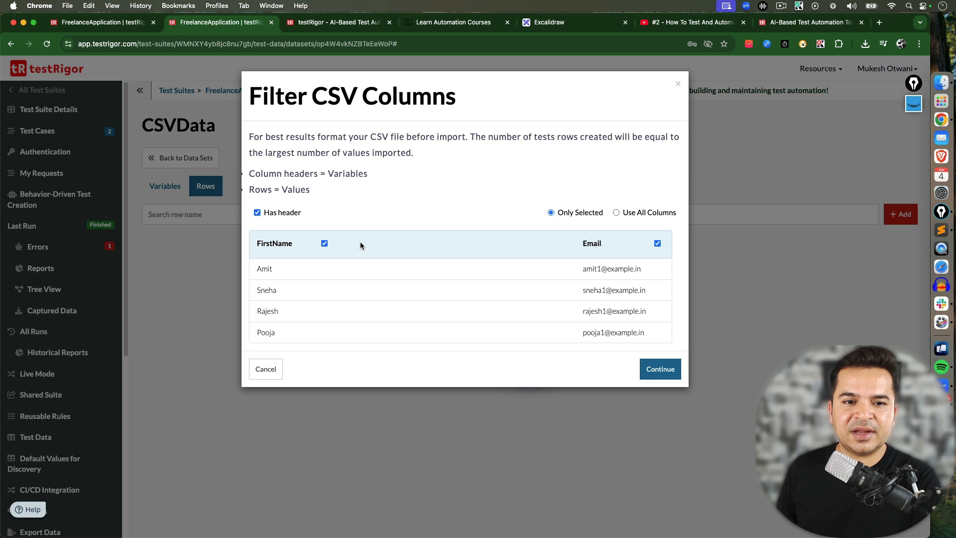
pyautogui.click(626, 219)
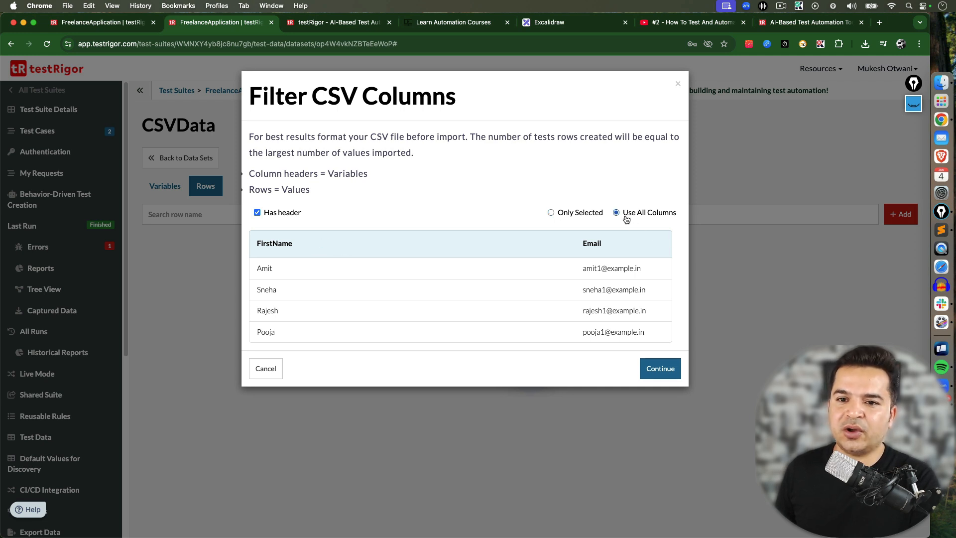
pyautogui.click(668, 371)
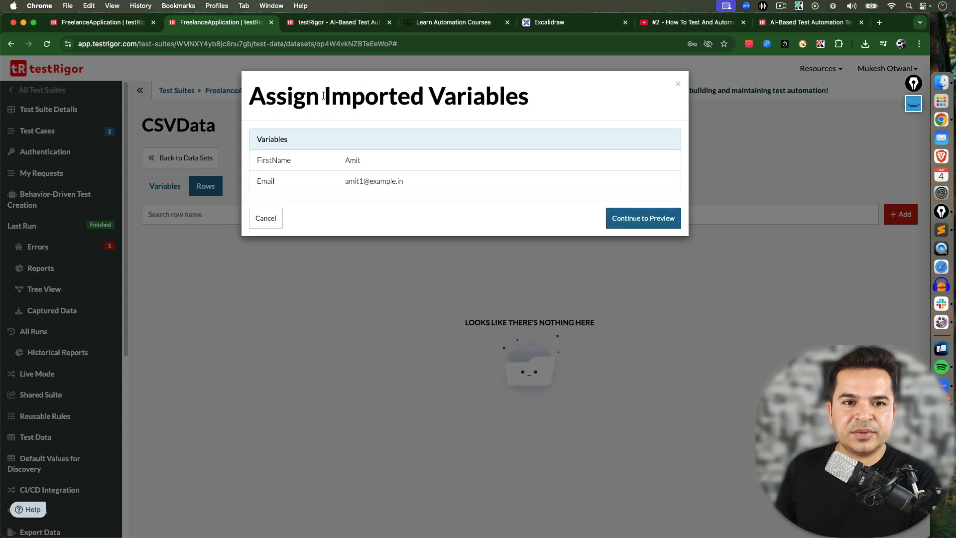
pyautogui.moveTo(323, 96); pyautogui.dragTo(547, 100)
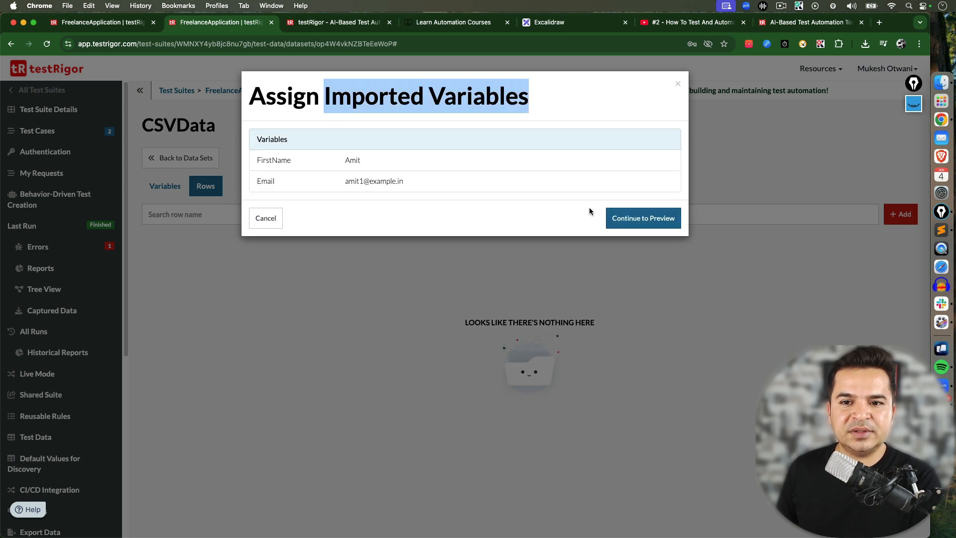
pyautogui.click(639, 221)
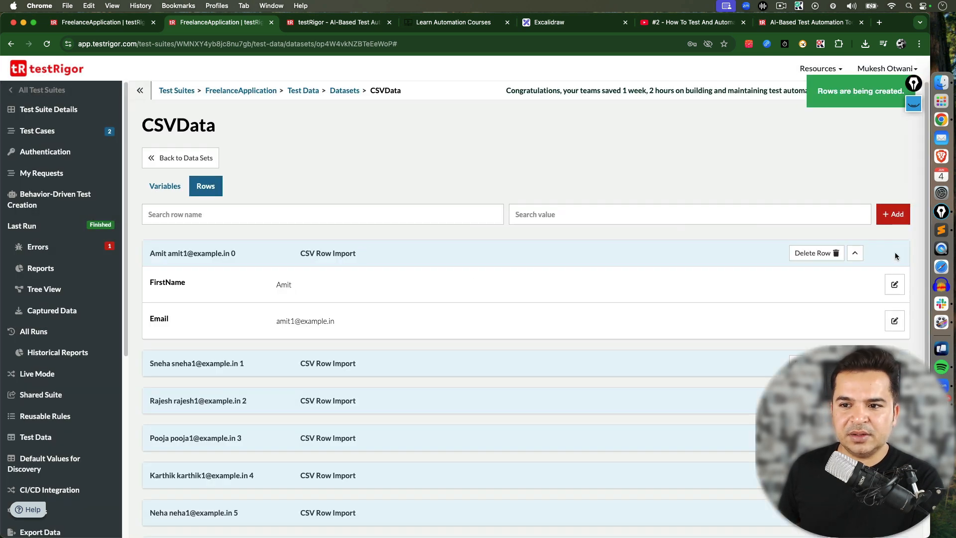
# Collapse the first imported row and scroll through the list of imported CSV rows
pyautogui.click(854, 252)
pyautogui.scroll(-1, 923, 256)
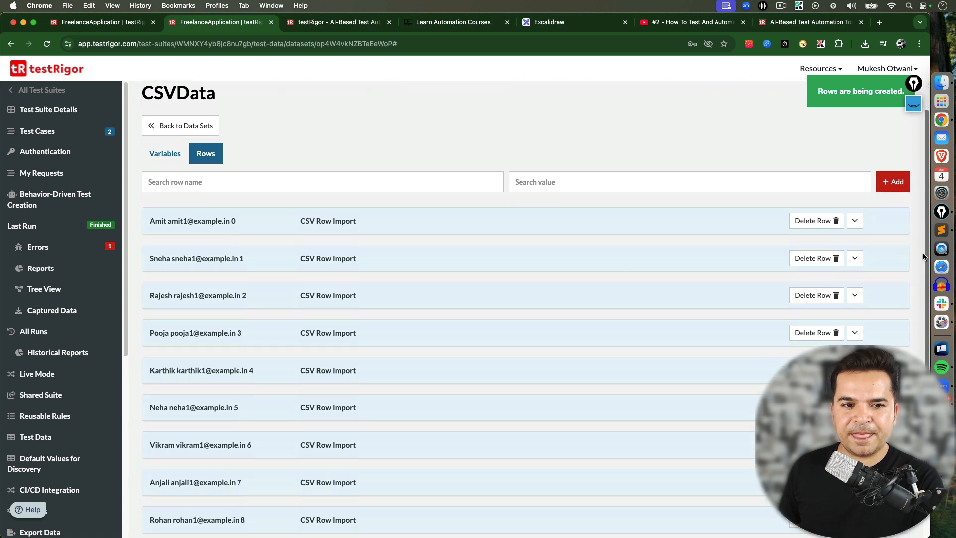
pyautogui.scroll(-1, 923, 256)
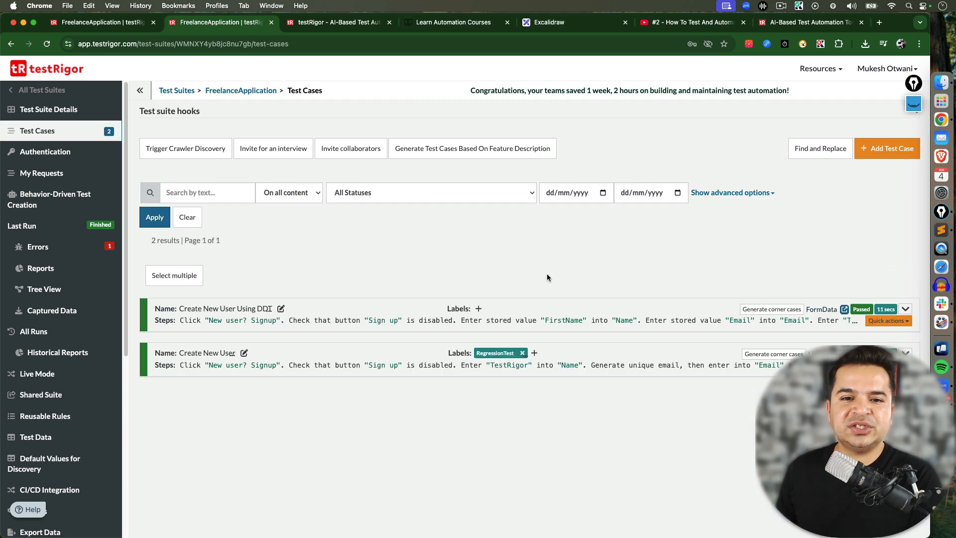
# Link the Create New User Using DDT test case to the CSVData data set instead of FormData
pyautogui.click(819, 311)
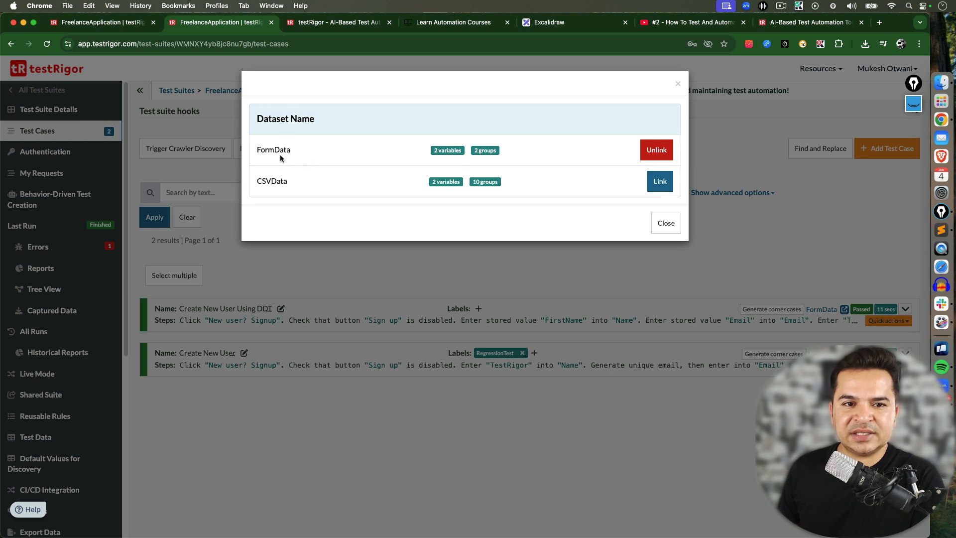
pyautogui.doubleClick(270, 150)
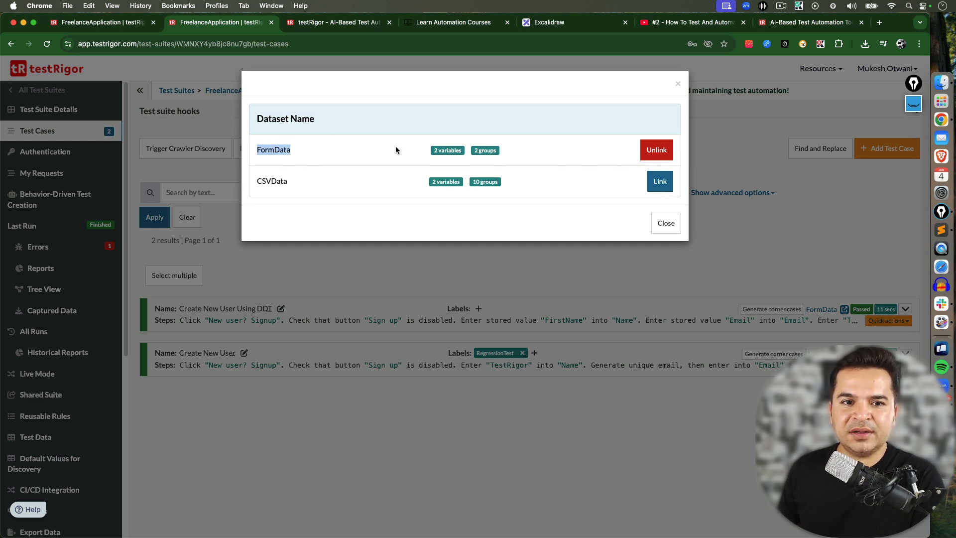
pyautogui.doubleClick(271, 180)
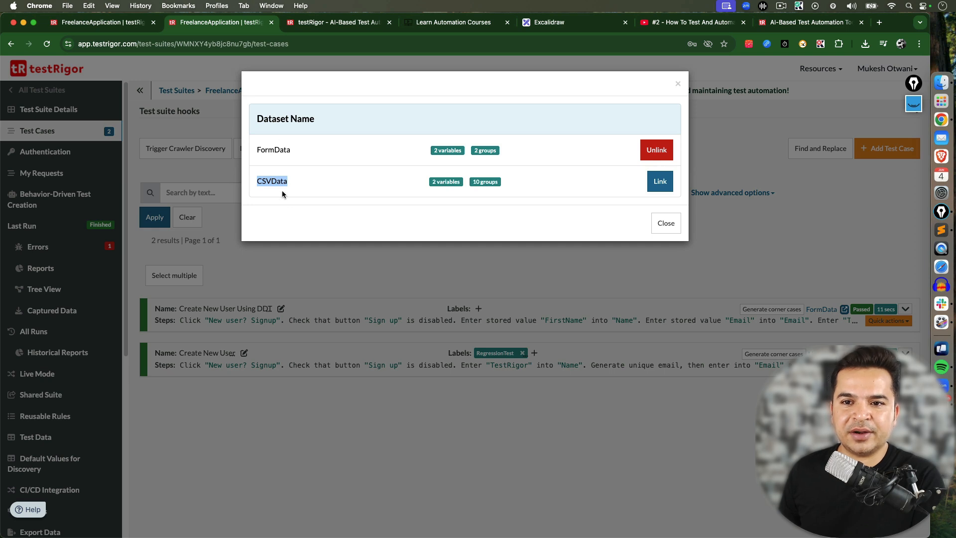
pyautogui.click(657, 182)
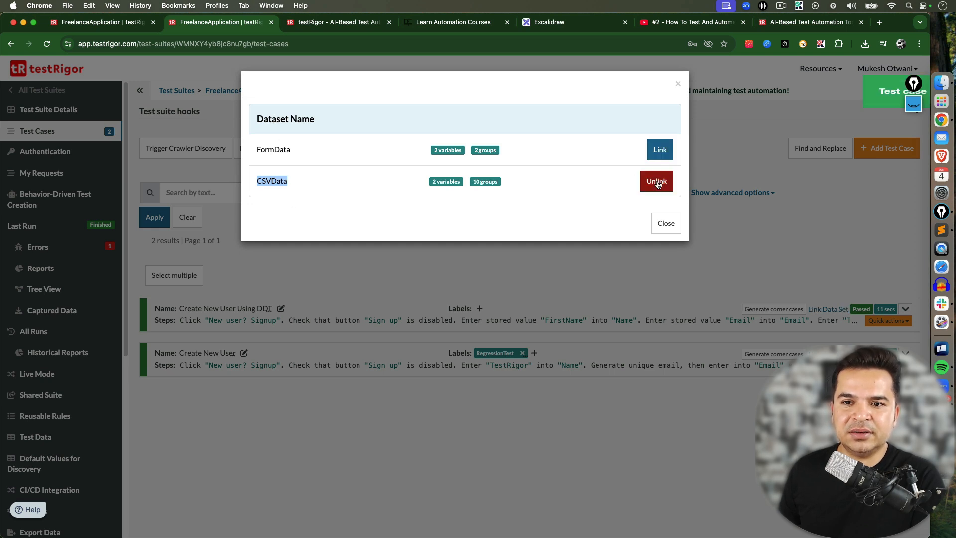
pyautogui.click(666, 224)
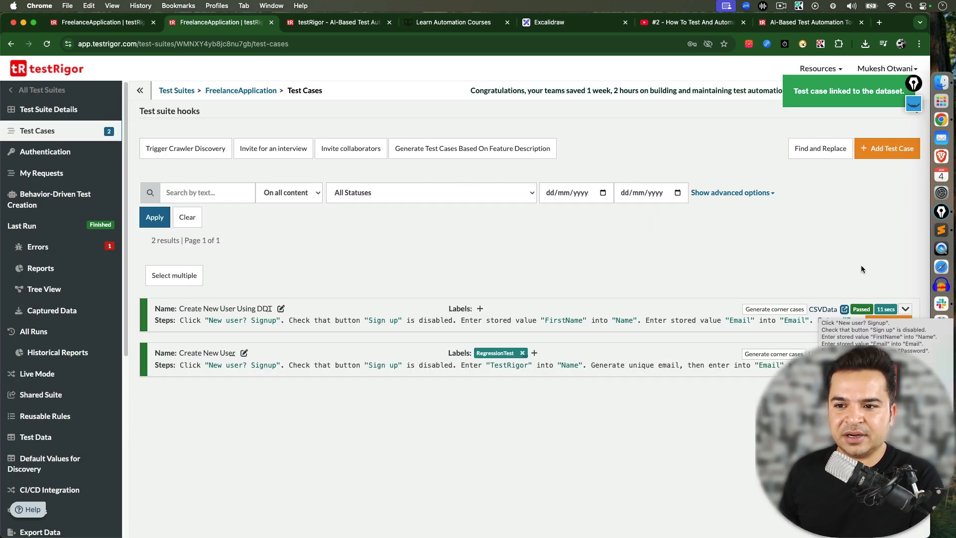
# Expand the Create New User Using DDT test case and re-test it
pyautogui.click(905, 310)
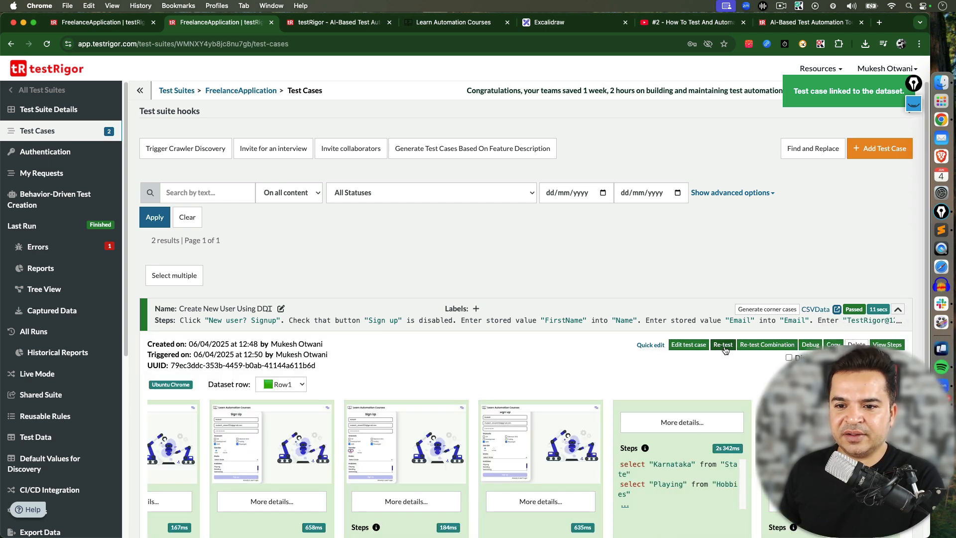
pyautogui.click(723, 345)
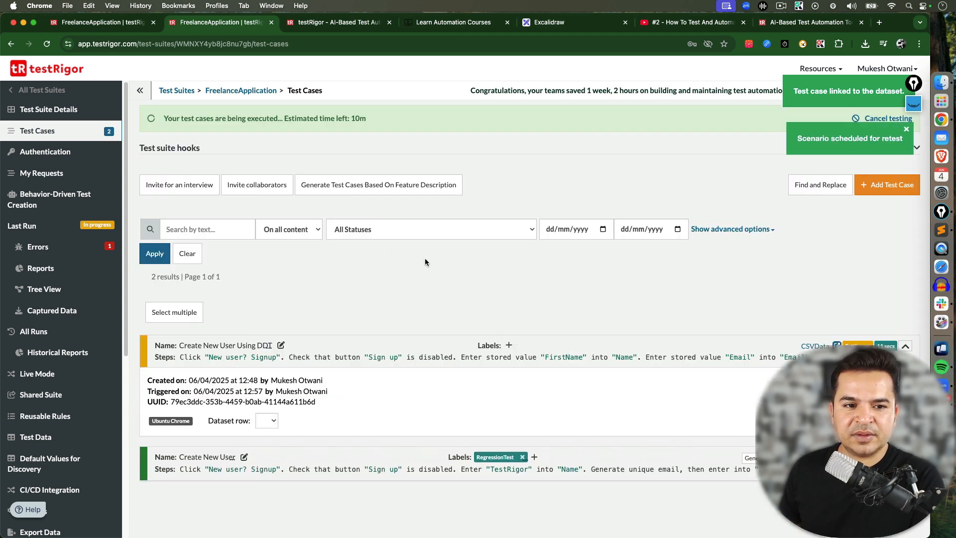
# Follow the running test's progress and select the Amit dataset row
pyautogui.scroll(-3, 919, 291)
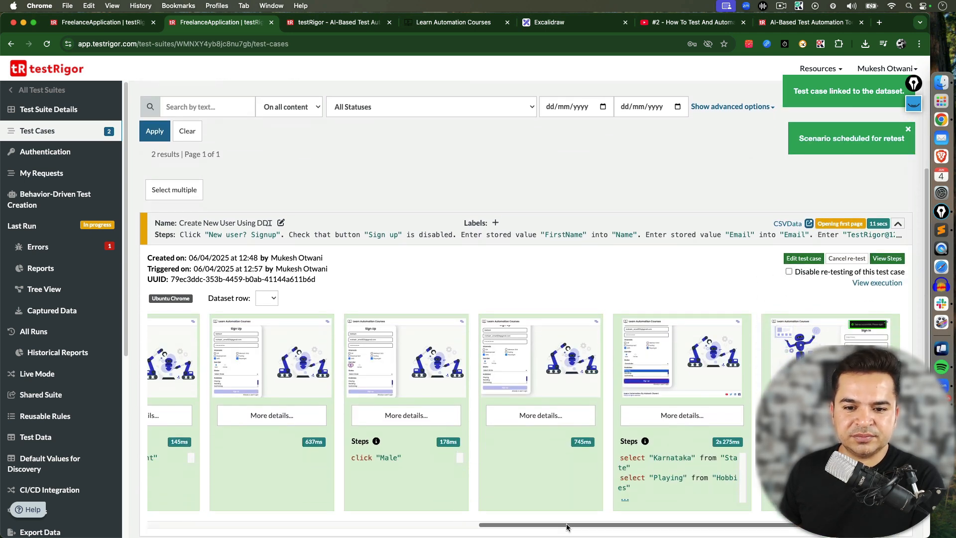
pyautogui.moveTo(559, 526); pyautogui.dragTo(244, 475)
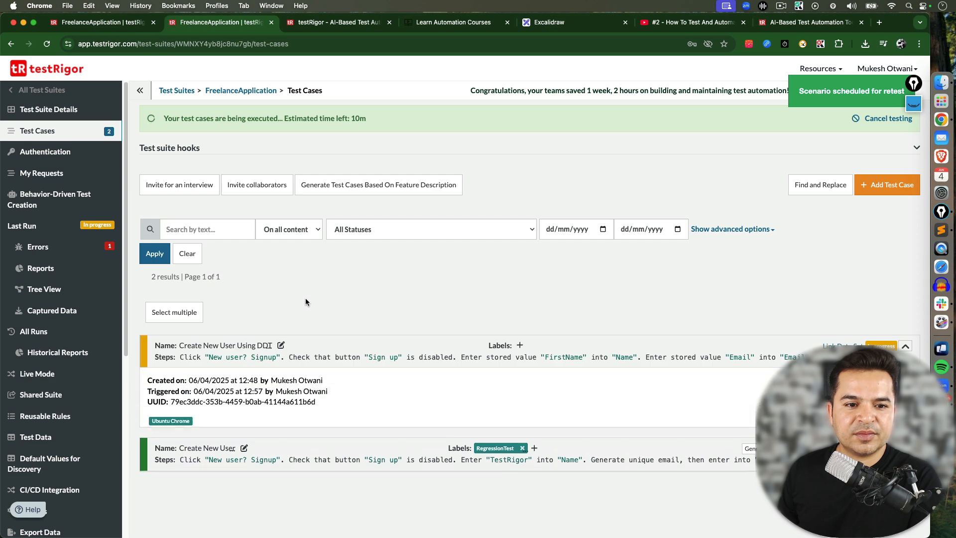
pyautogui.scroll(-3, 923, 246)
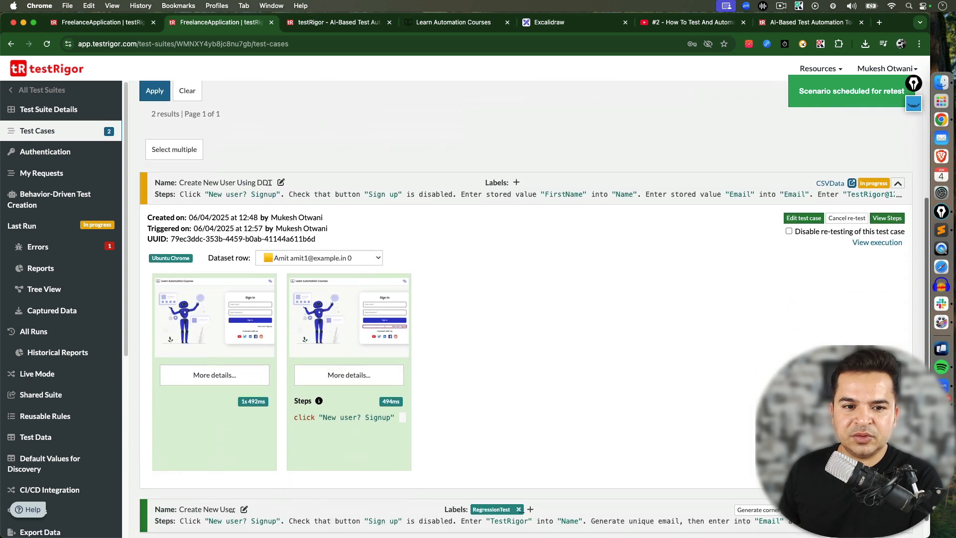
pyautogui.click(353, 235)
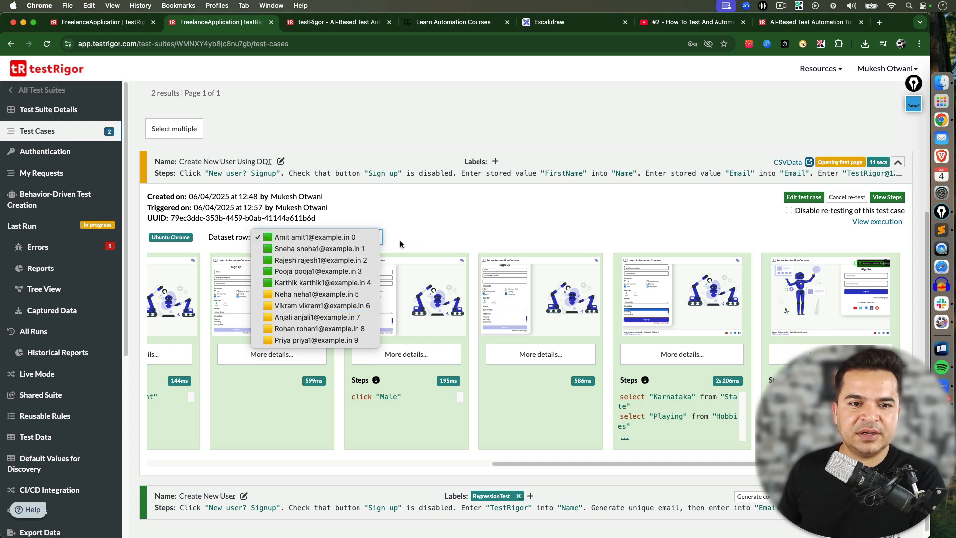
pyautogui.click(346, 237)
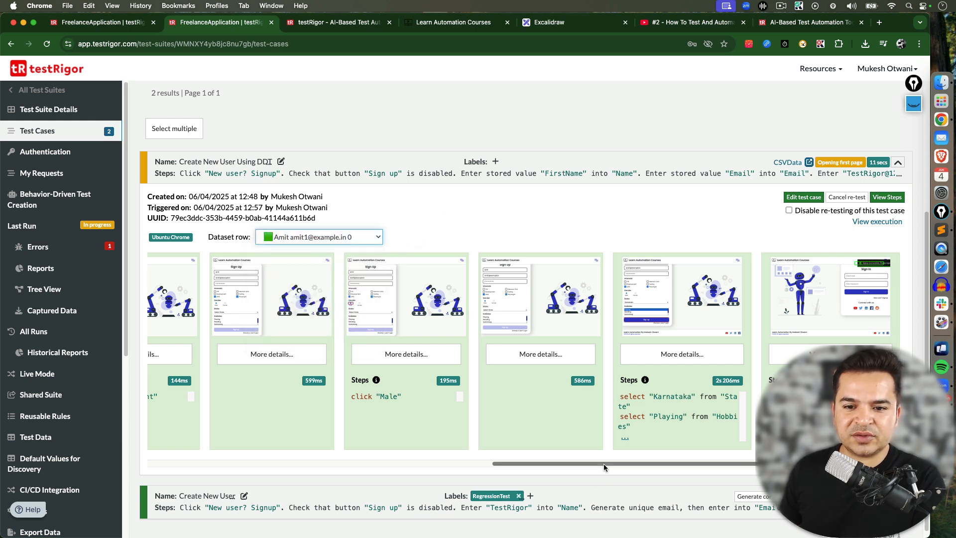
# Open the Amit row's screenshot of the filled sign-up form in full view, then close it
pyautogui.click(499, 295)
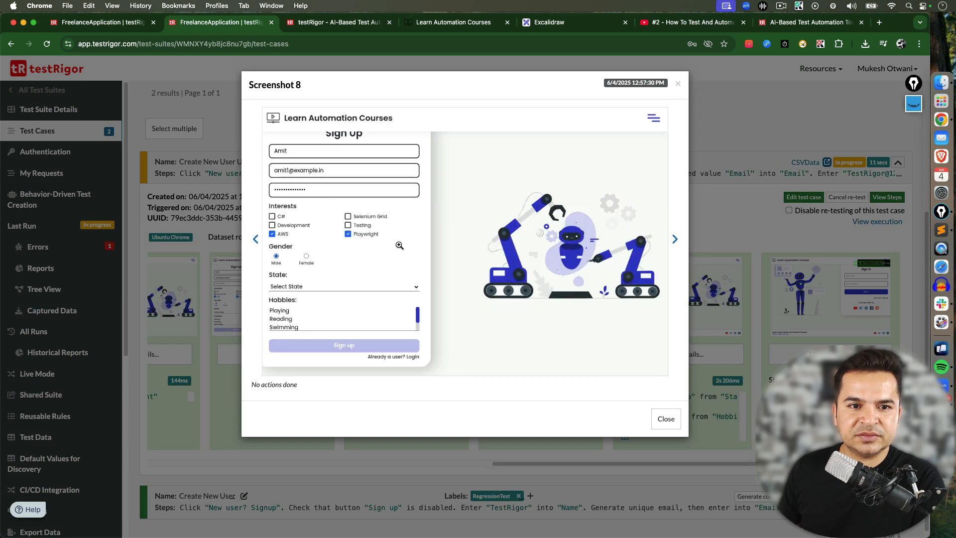
pyautogui.click(288, 172)
pyautogui.click(230, 158)
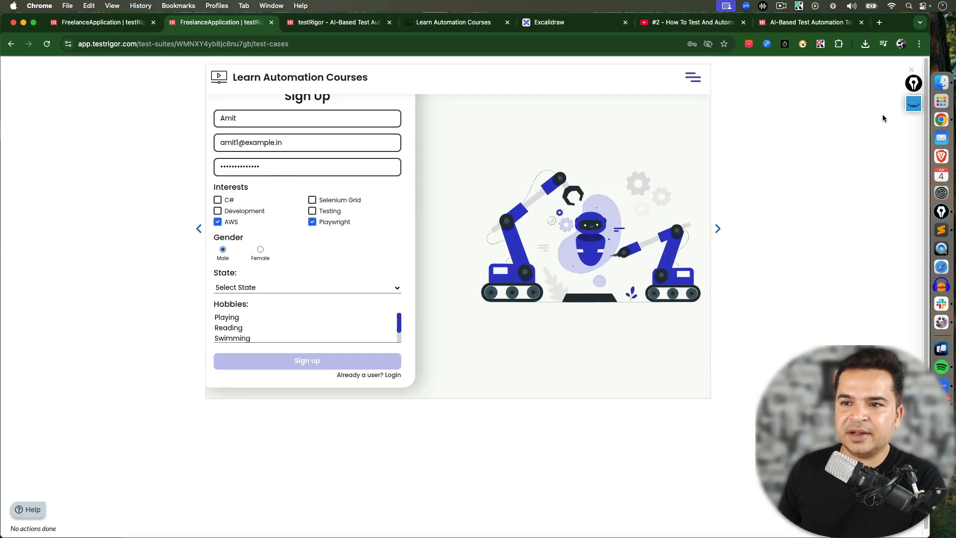
pyautogui.click(911, 70)
# Switch to the Karthik dataset row and inspect its screenshot of the filled sign-up form
pyautogui.click(329, 237)
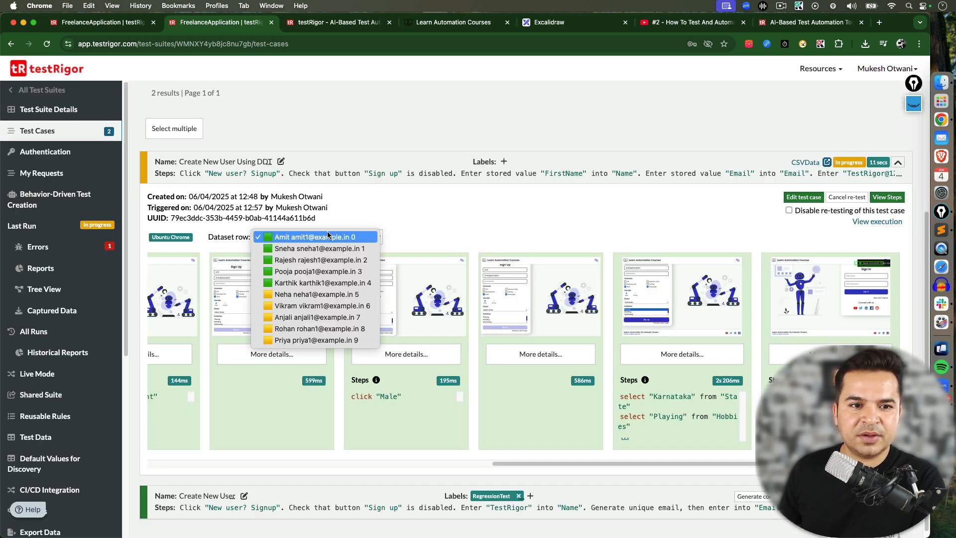
pyautogui.click(317, 283)
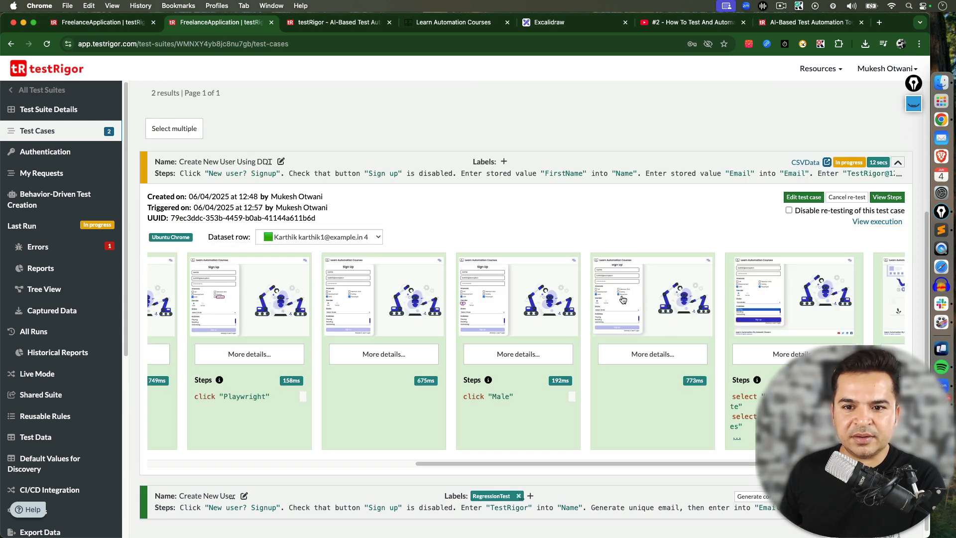
pyautogui.click(667, 324)
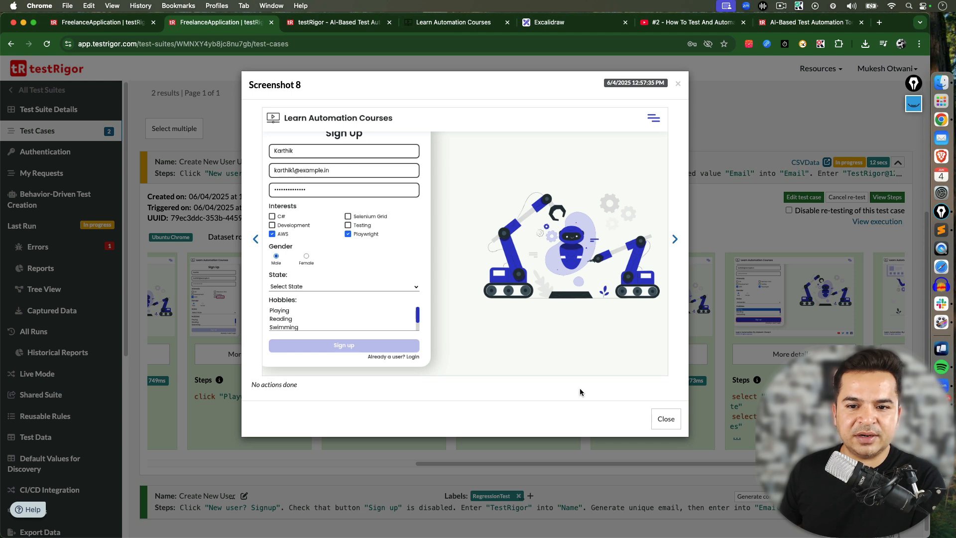
pyautogui.click(665, 418)
# Switch to the Priya dataset row and inspect its screenshot of the filled sign-up form
pyautogui.click(329, 233)
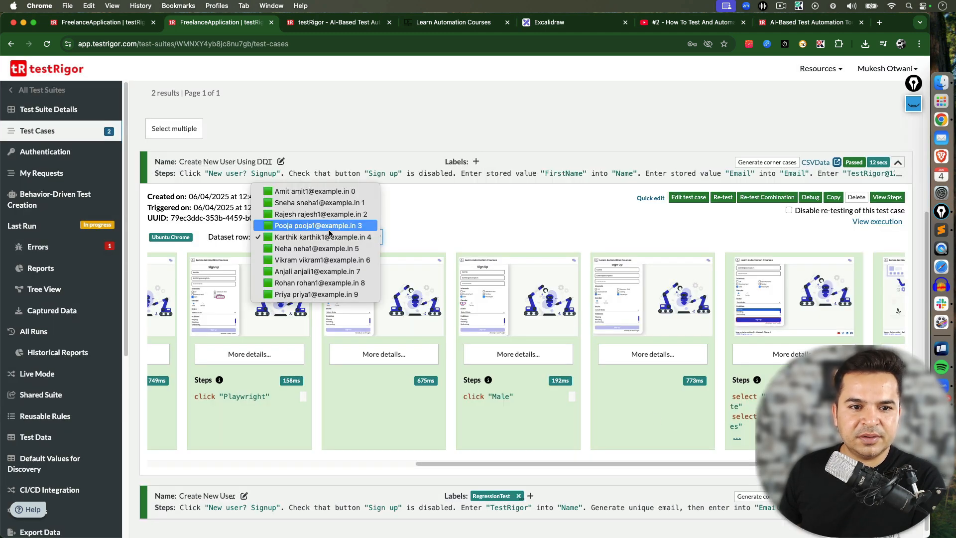
pyautogui.click(308, 294)
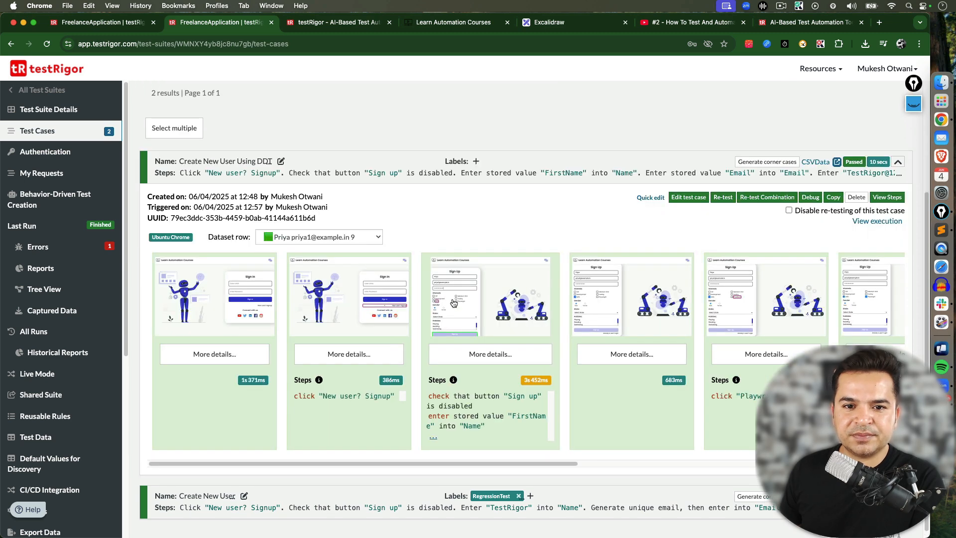
pyautogui.click(453, 302)
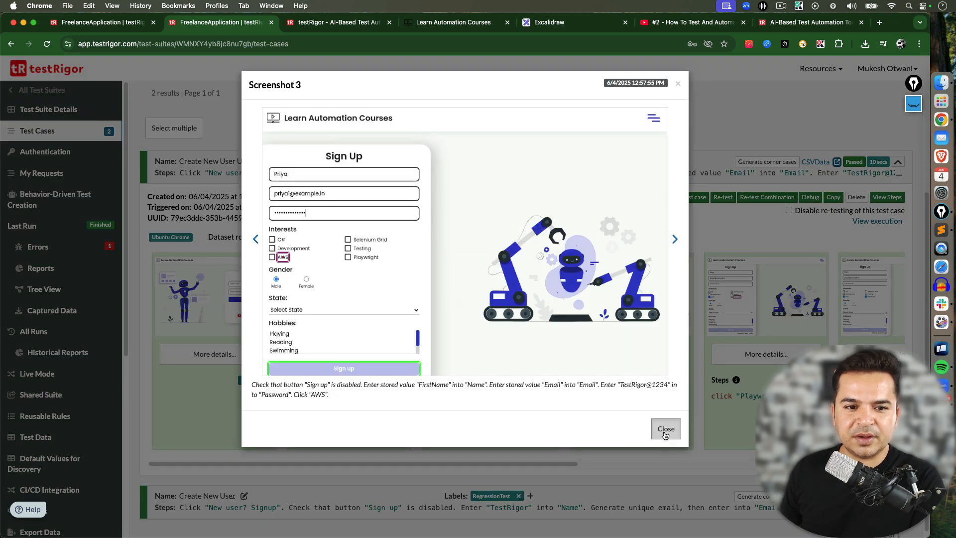
pyautogui.click(665, 432)
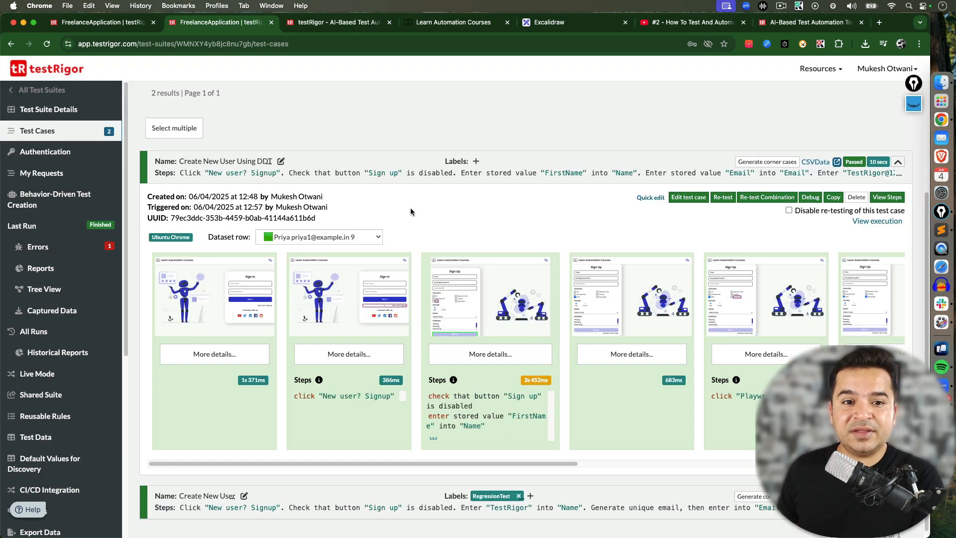
pyautogui.click(348, 236)
pyautogui.click(436, 231)
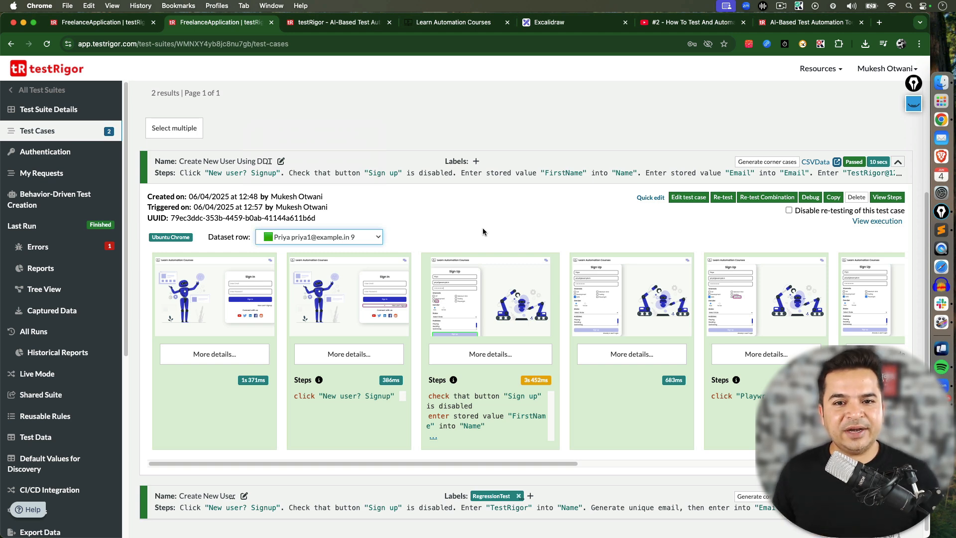
pyautogui.click(902, 163)
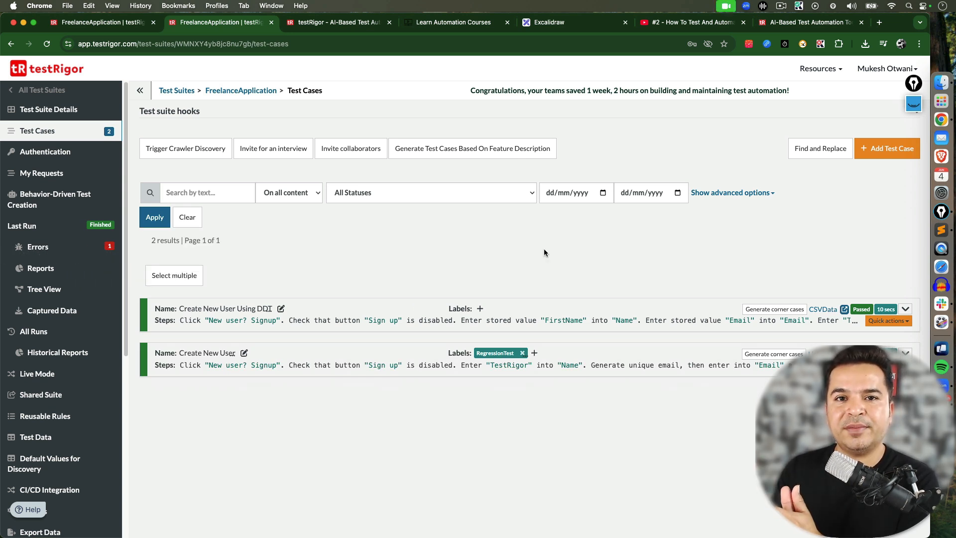
# Switch to the testRigor website tab and then to the YouTube playlist video tab
pyautogui.click(796, 22)
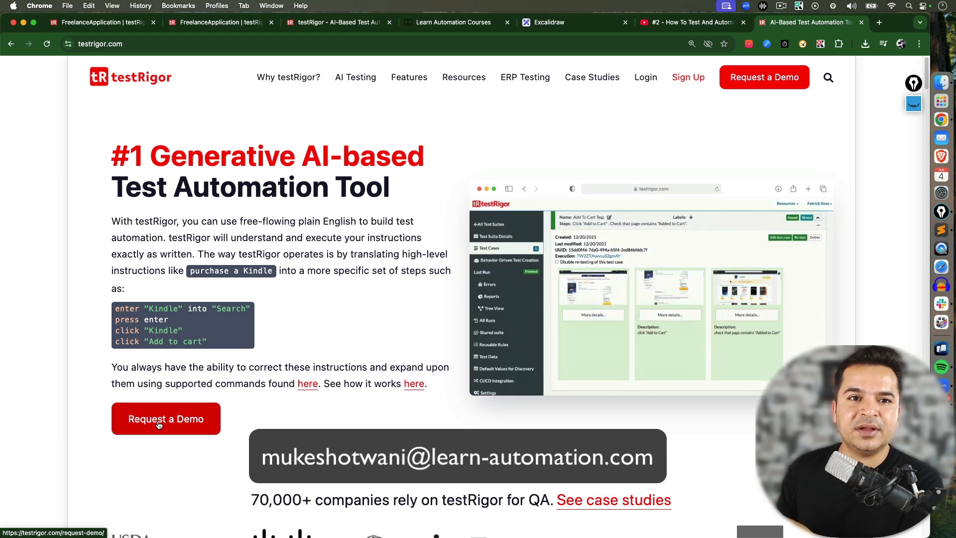
pyautogui.click(690, 23)
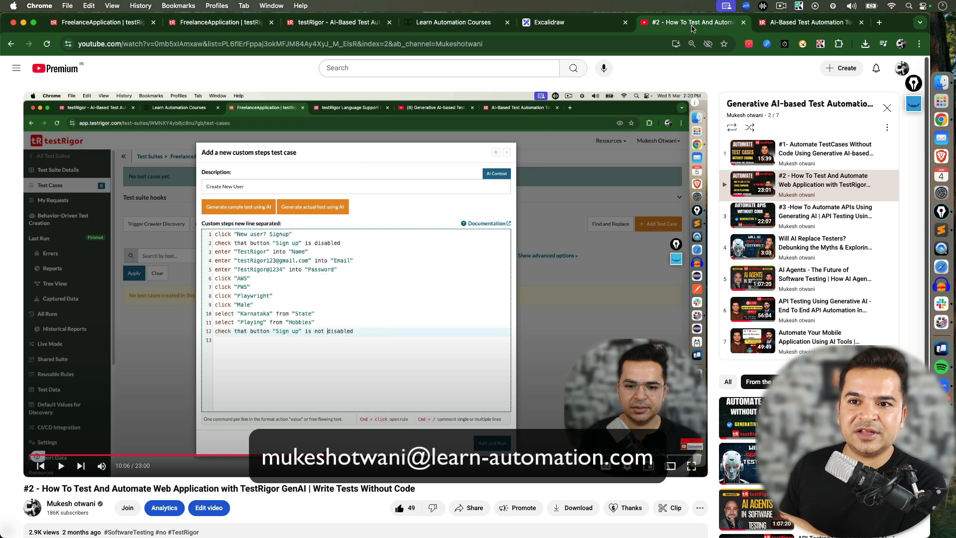